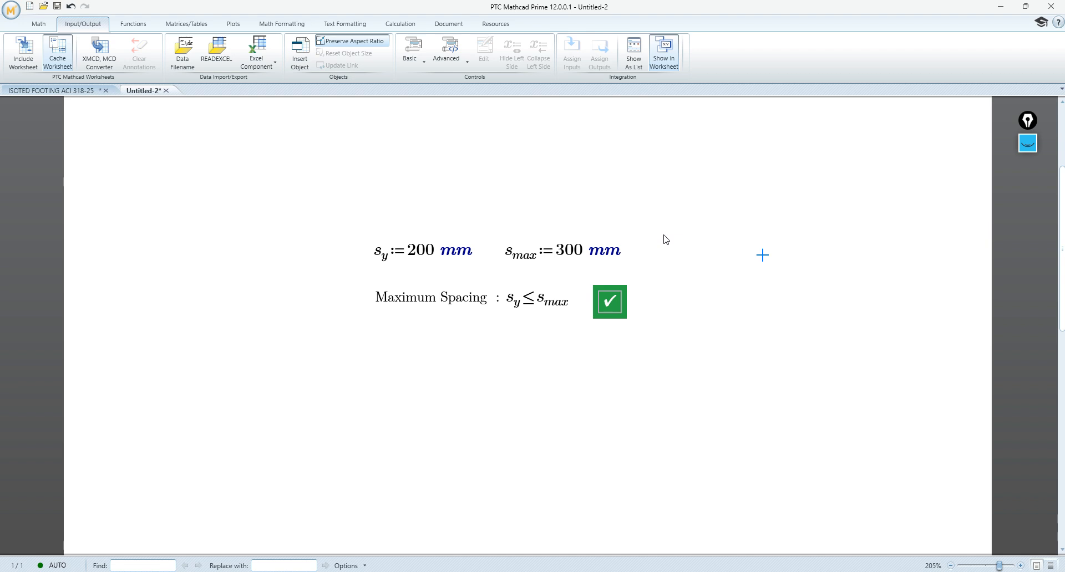
# Step: Show the screen annotation overlay and erase the old handwritten notes from it
pyautogui.click(417, 251)
pyautogui.click(716, 210)
pyautogui.click(1034, 150)
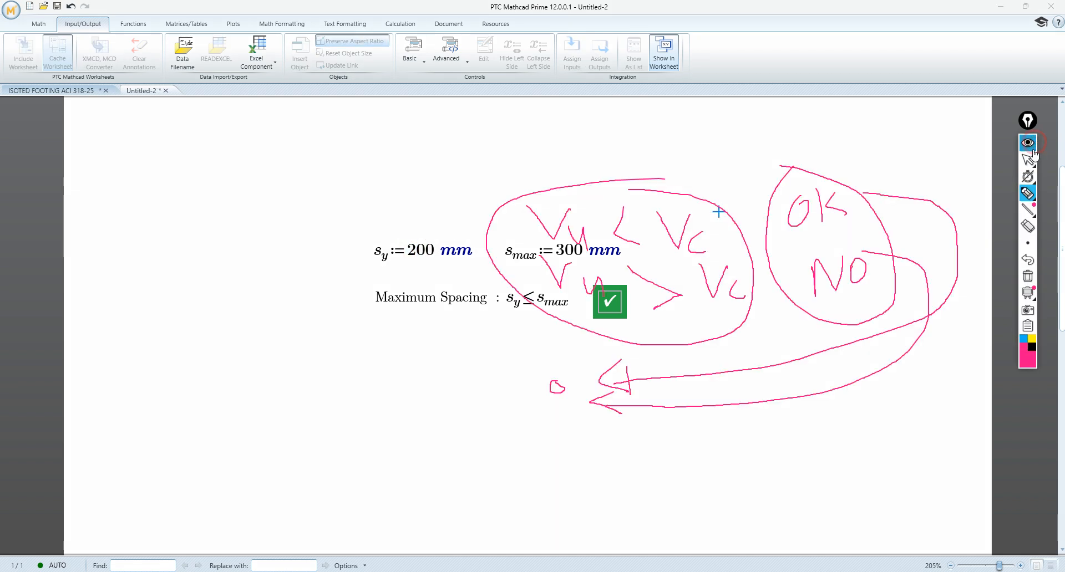
pyautogui.click(1028, 276)
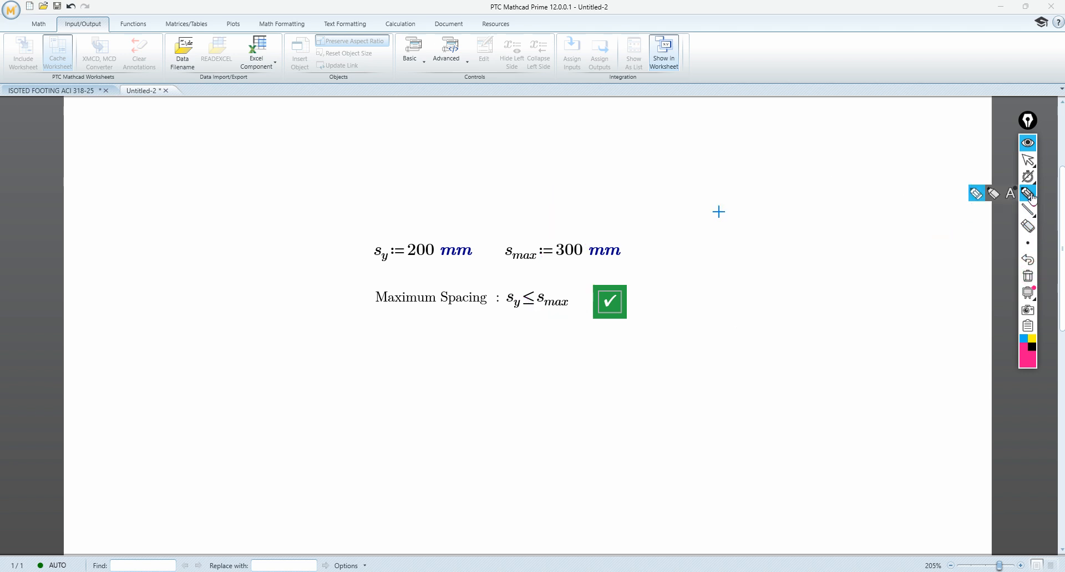
# Step: Handwrite "Sy < Smax =" with a check mark, a circled OK and NO above the worksheet content, and clear and hide the annotations
pyautogui.moveTo(469, 166)
pyautogui.mouseDown()
pyautogui.moveTo(469, 187)
pyautogui.moveTo(484, 185)
pyautogui.moveTo(484, 198)
pyautogui.moveTo(532, 181)
pyautogui.moveTo(599, 190)
pyautogui.moveTo(586, 191)
pyautogui.moveTo(635, 166)
pyautogui.mouseUp()
pyautogui.moveTo(615, 176); pyautogui.dragTo(642, 176)
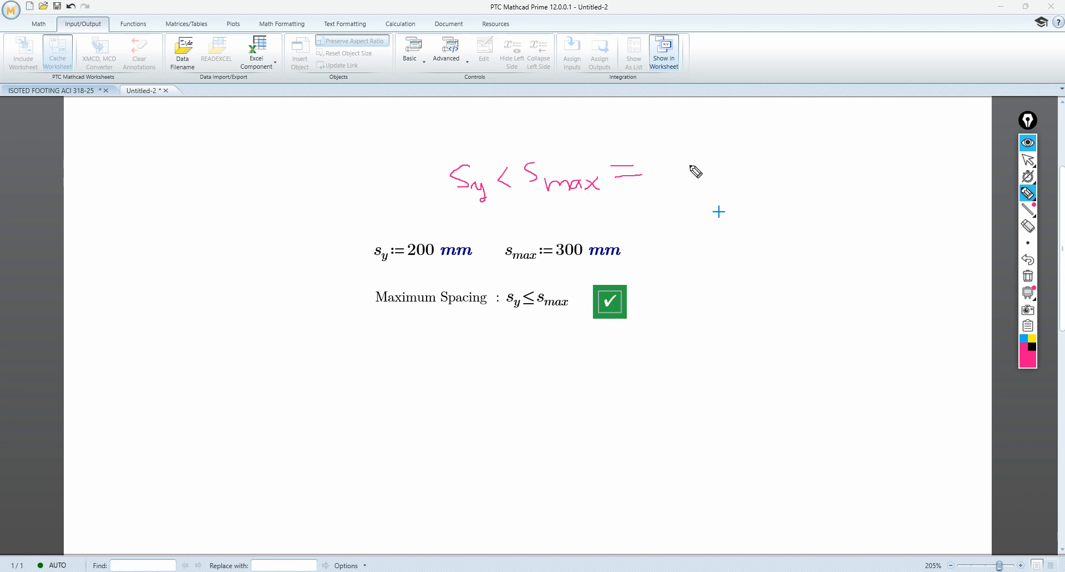
pyautogui.moveTo(676, 157)
pyautogui.mouseDown()
pyautogui.moveTo(689, 173)
pyautogui.moveTo(739, 131)
pyautogui.mouseUp()
pyautogui.moveTo(819, 145)
pyautogui.mouseDown()
pyautogui.moveTo(806, 170)
pyautogui.moveTo(820, 144)
pyautogui.moveTo(828, 167)
pyautogui.moveTo(860, 170)
pyautogui.mouseUp()
pyautogui.moveTo(836, 129)
pyautogui.mouseDown()
pyautogui.moveTo(821, 186)
pyautogui.moveTo(803, 127)
pyautogui.mouseUp()
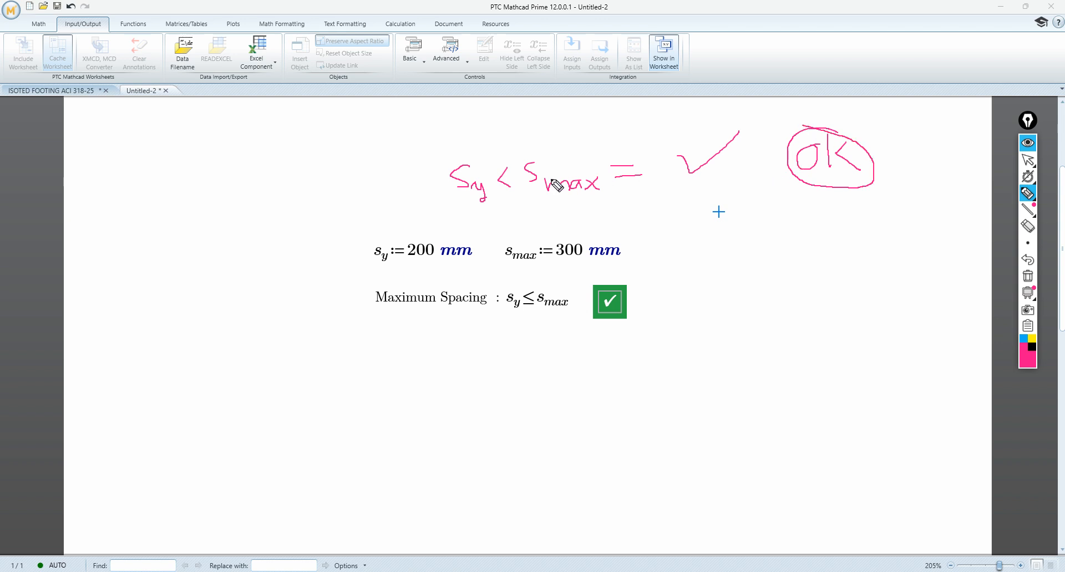
pyautogui.moveTo(469, 209); pyautogui.dragTo(609, 213)
pyautogui.moveTo(808, 216)
pyautogui.mouseDown()
pyautogui.moveTo(811, 249)
pyautogui.moveTo(839, 214)
pyautogui.moveTo(861, 245)
pyautogui.moveTo(856, 220)
pyautogui.mouseUp()
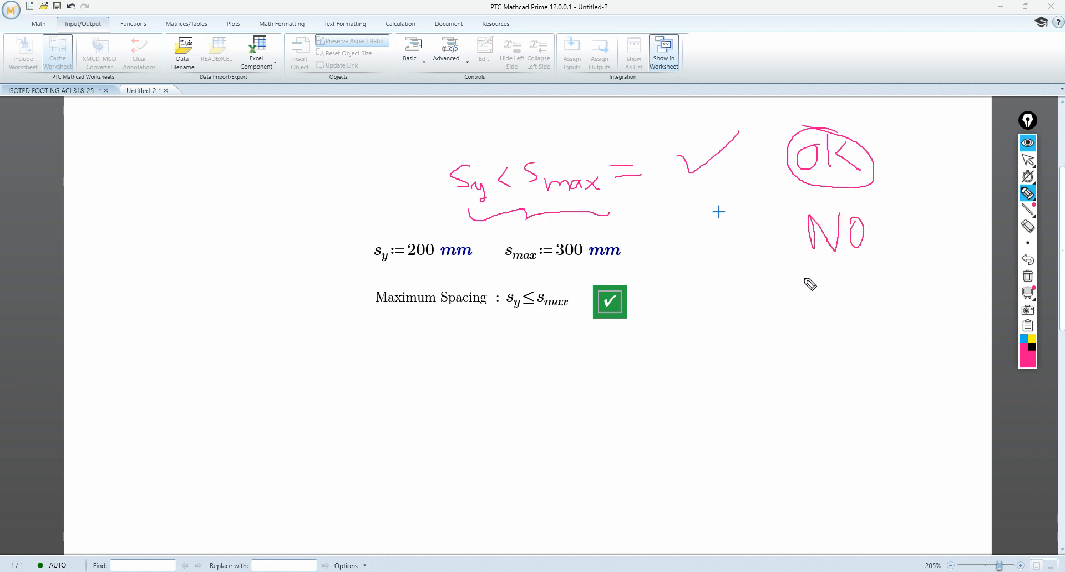
pyautogui.click(1027, 276)
pyautogui.click(1026, 144)
# Step: Delete the s_y and s_max definitions, the Maximum Spacing text and its check mark box from the worksheet
pyautogui.moveTo(810, 310); pyautogui.dragTo(330, 238)
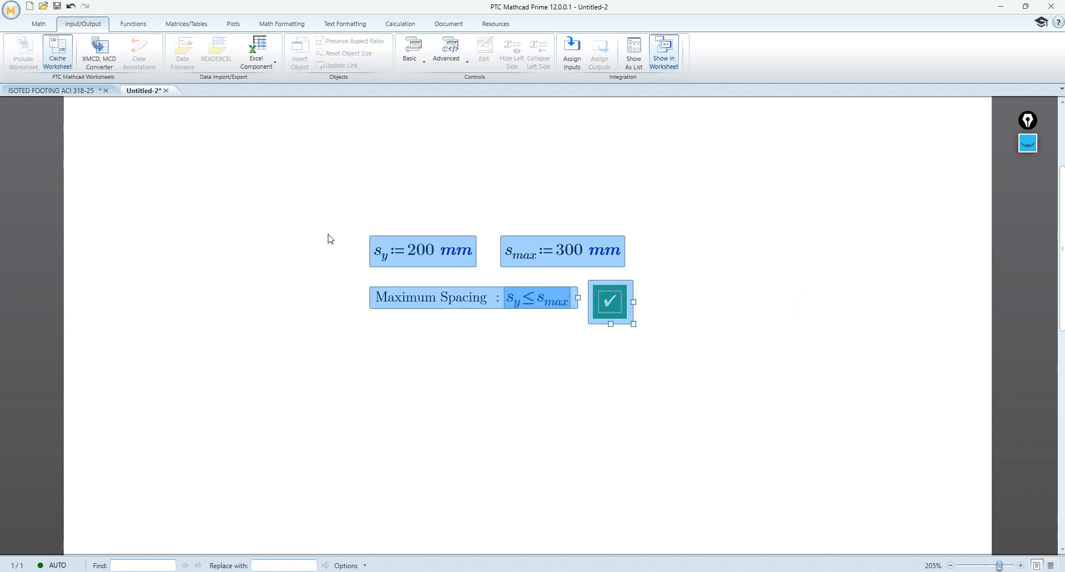
pyautogui.press('Delete')
pyautogui.click(326, 221)
# Step: Define the variable V_ud as 200 kN in the empty worksheet
pyautogui.click(366, 224)
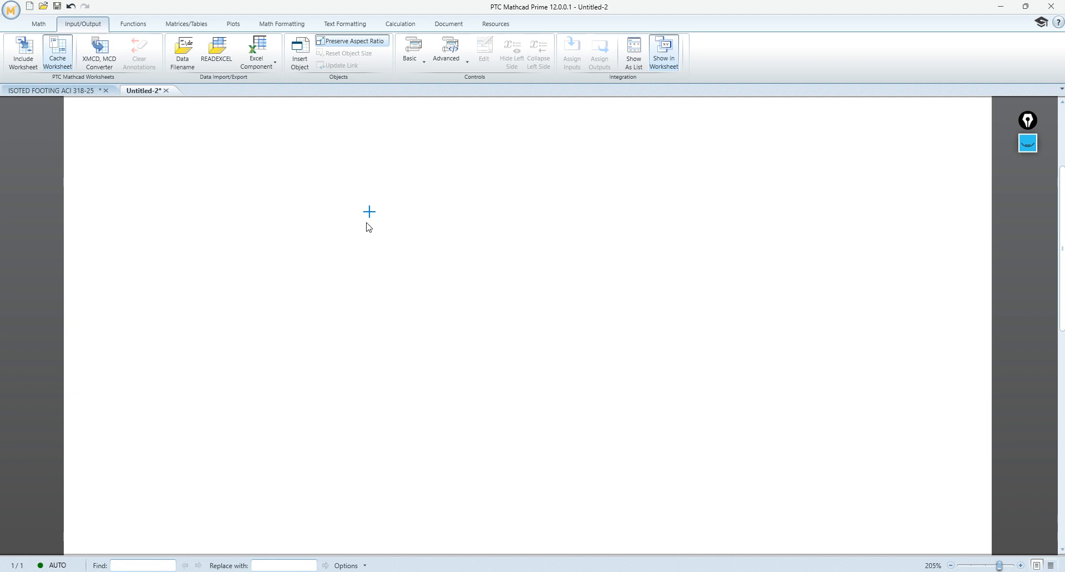
pyautogui.write('V')
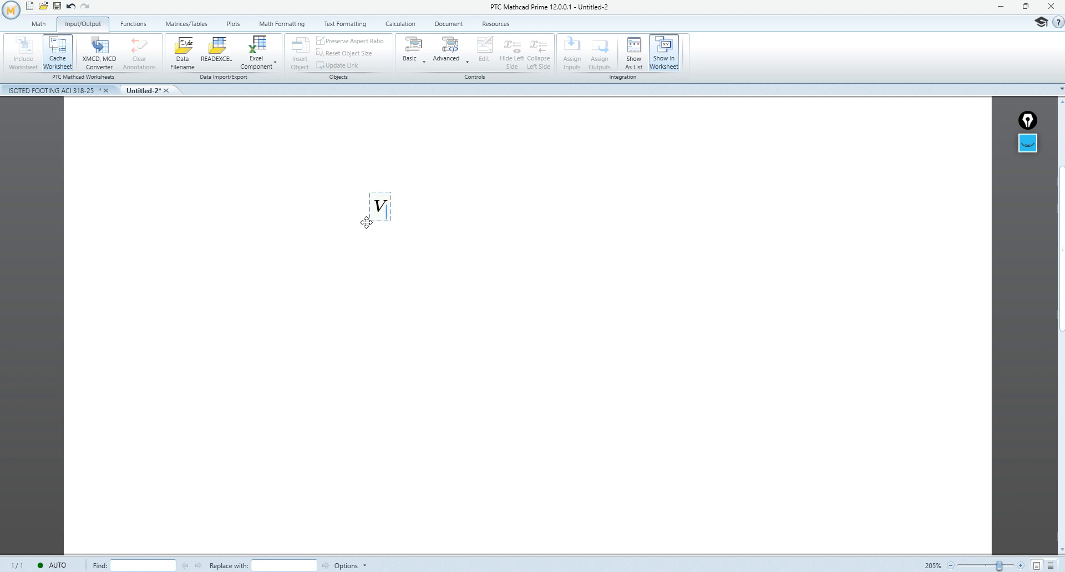
pyautogui.write('ud:=')
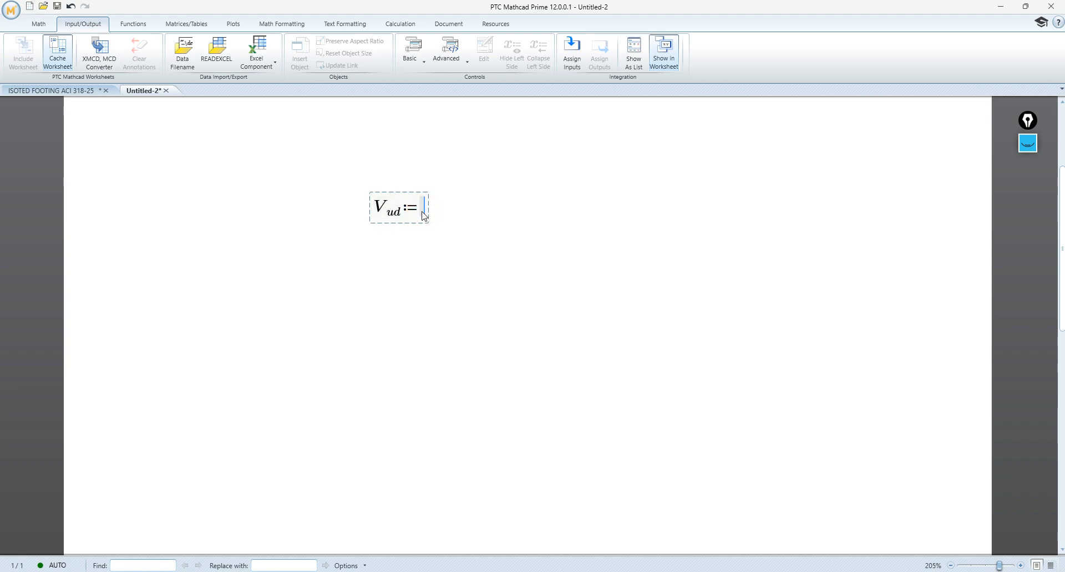
pyautogui.write('200 ')
pyautogui.write('kN')
pyautogui.press('Return')
# Step: Define the variable V_c as 300 kN beside the V_ud definition
pyautogui.write('V')
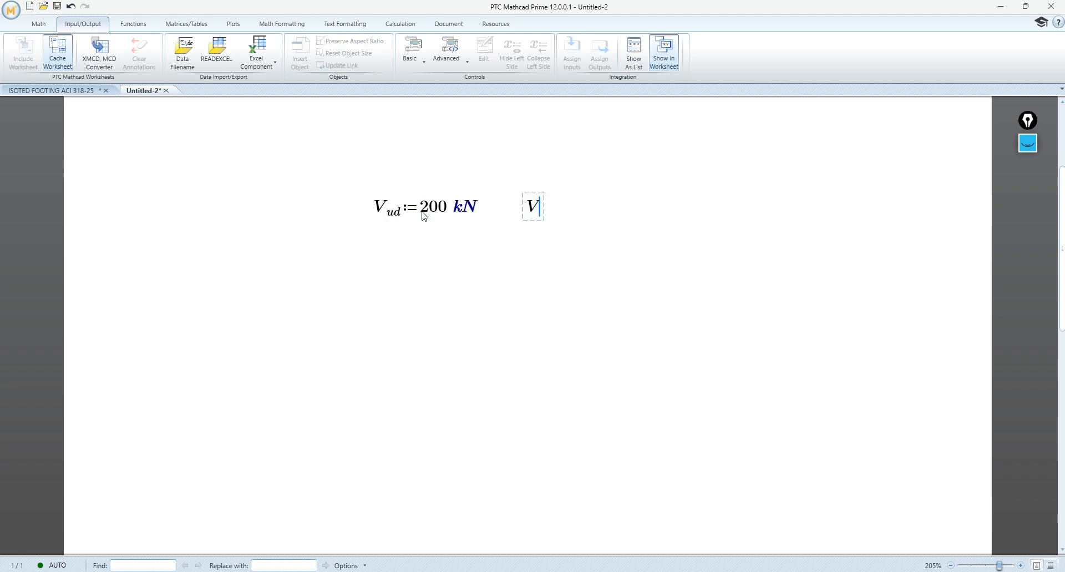
pyautogui.write('.c:')
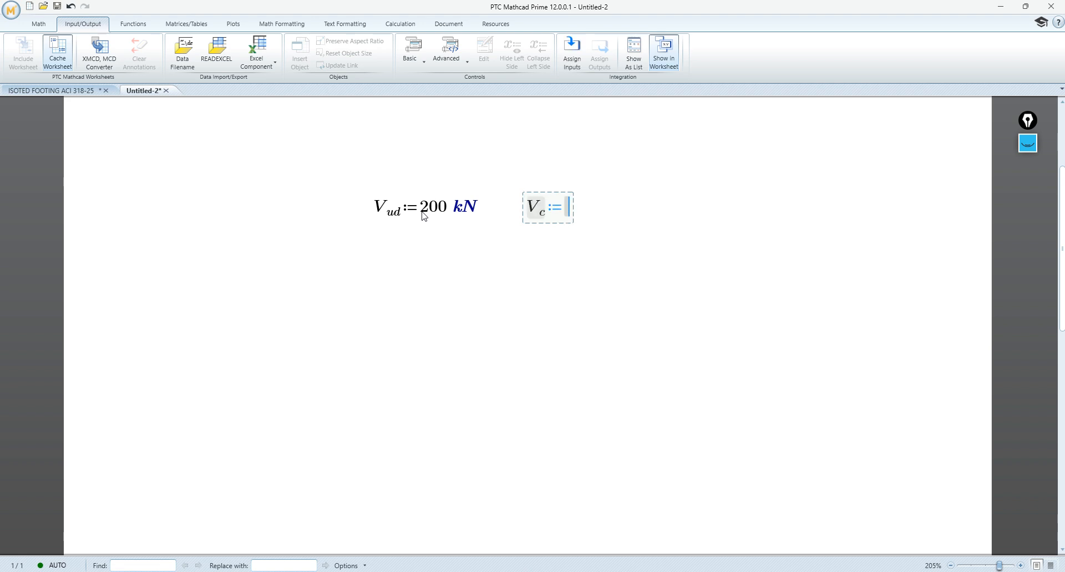
pyautogui.write('300kN')
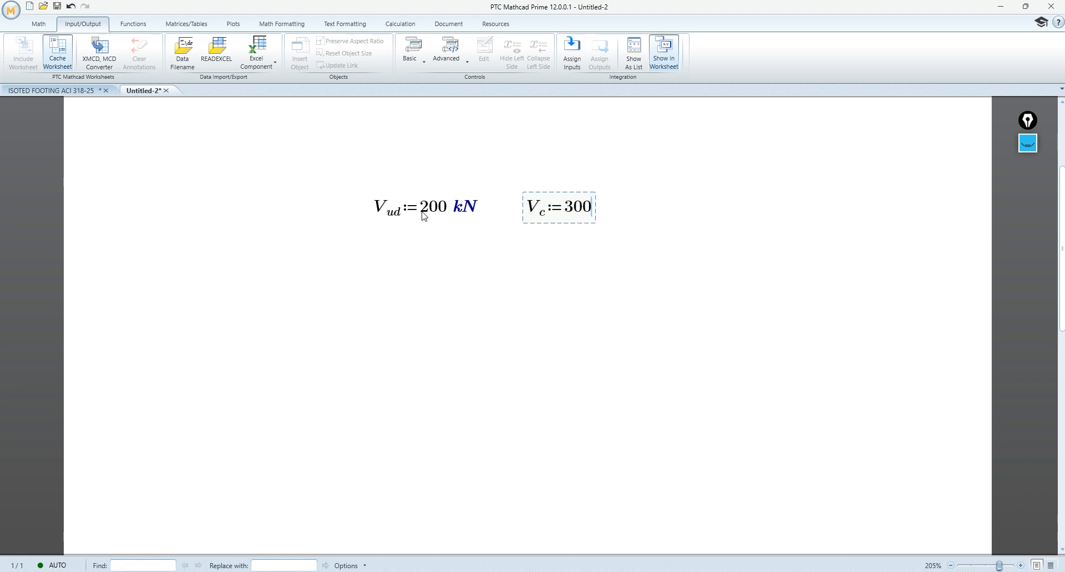
pyautogui.press('Return')
# Step: Move the V_ud and V_c definitions into a new area, trim its empty space and collapse the area
pyautogui.click(349, 257)
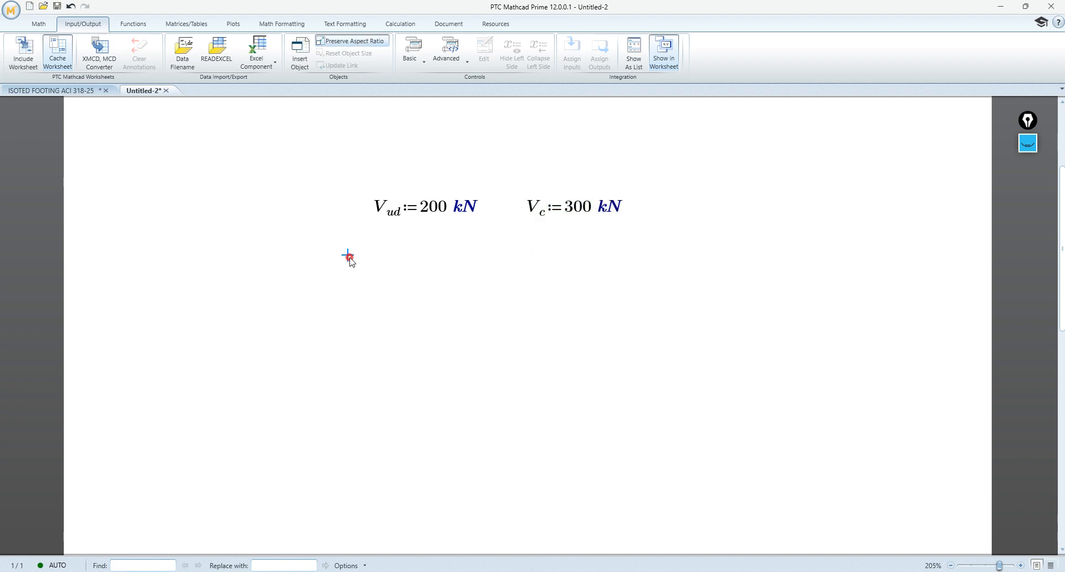
pyautogui.moveTo(751, 228); pyautogui.dragTo(435, 208)
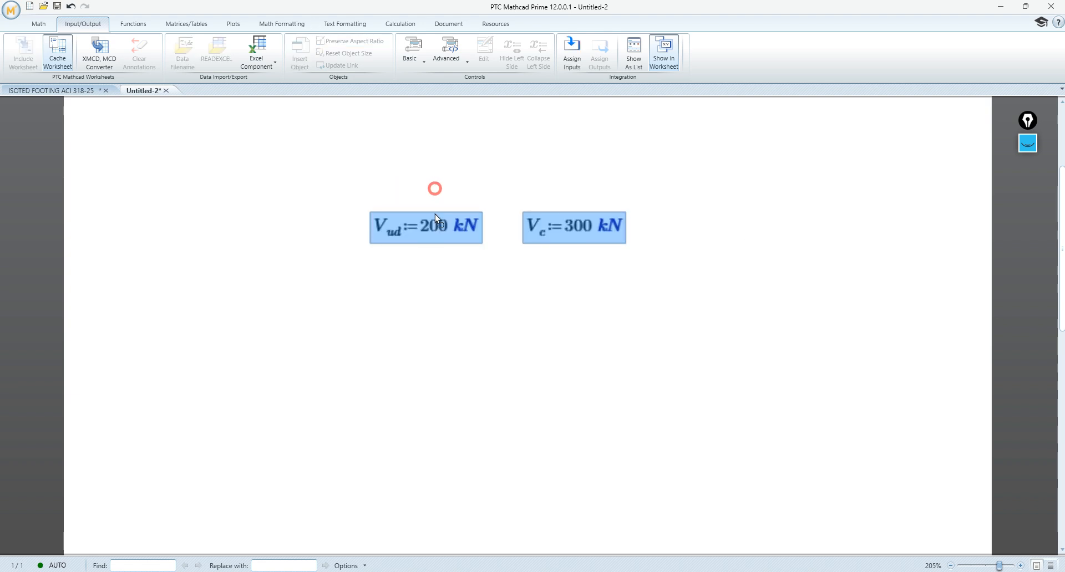
pyautogui.moveTo(274, 209); pyautogui.dragTo(235, 193)
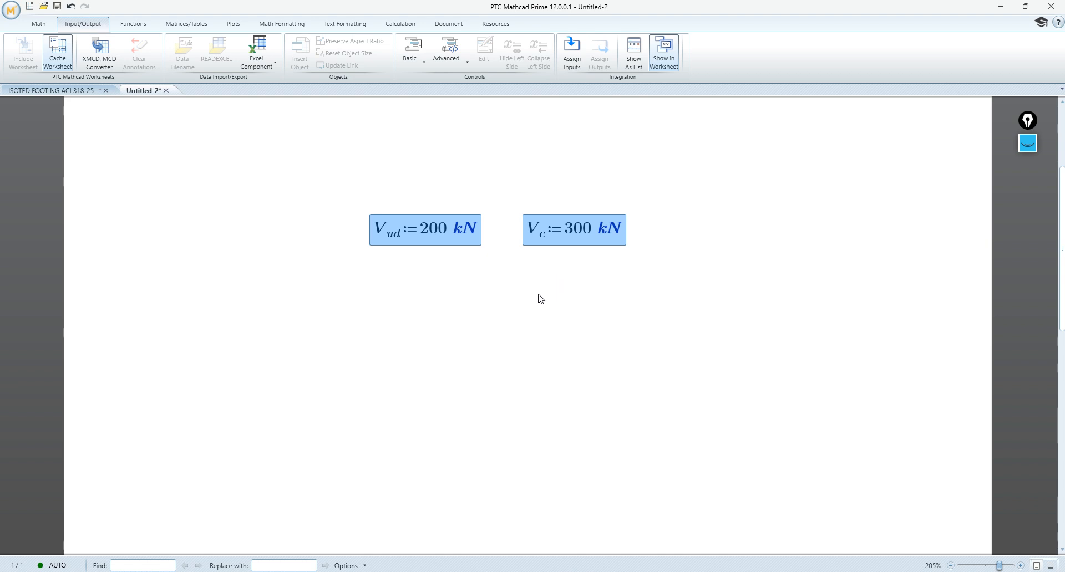
pyautogui.press('Delete')
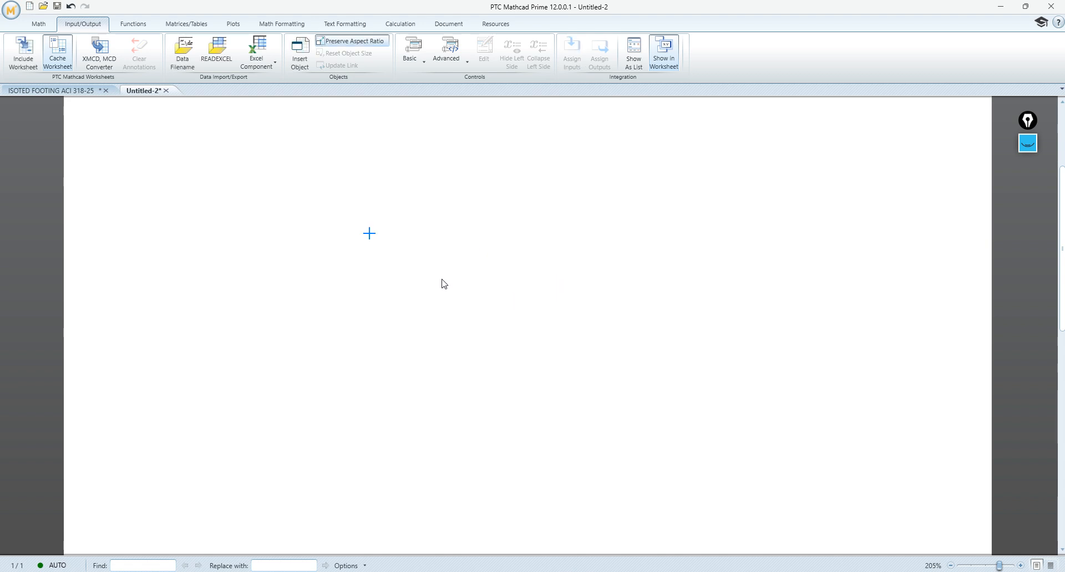
pyautogui.hotkey('ctrl', 'shift', 'a')
pyautogui.hotkey('ctrl', 'v')
pyautogui.click(467, 300)
pyautogui.click(488, 324)
pyautogui.press('BackSpace')
pyautogui.press('BackSpace')
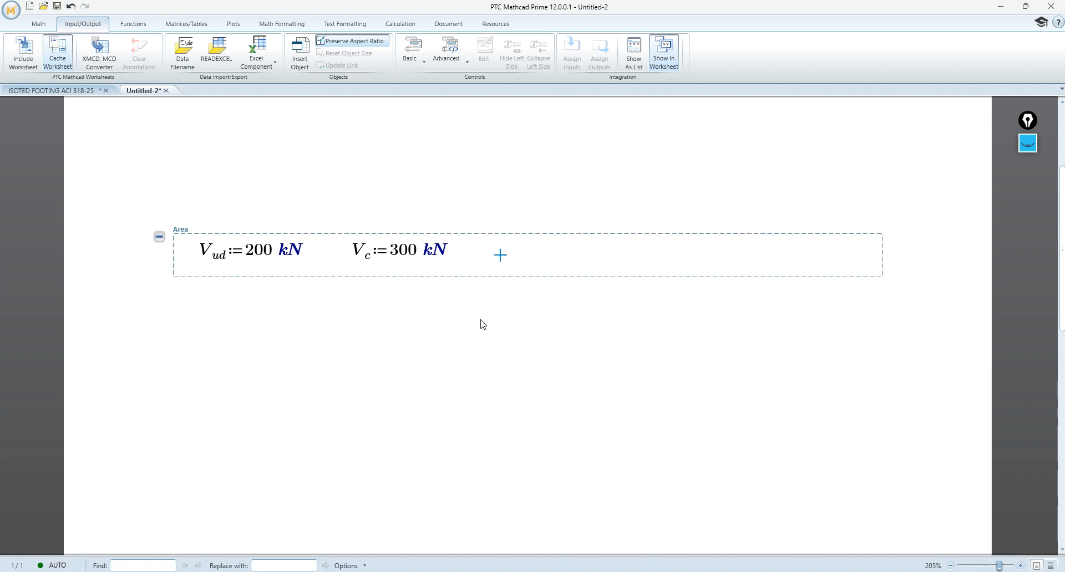
pyautogui.click(545, 180)
pyautogui.click(159, 237)
# Step: Insert a text region below the collapsed area reading "Verify shear strength :"
pyautogui.click(253, 296)
pyautogui.hotkey('ctrl', 't')
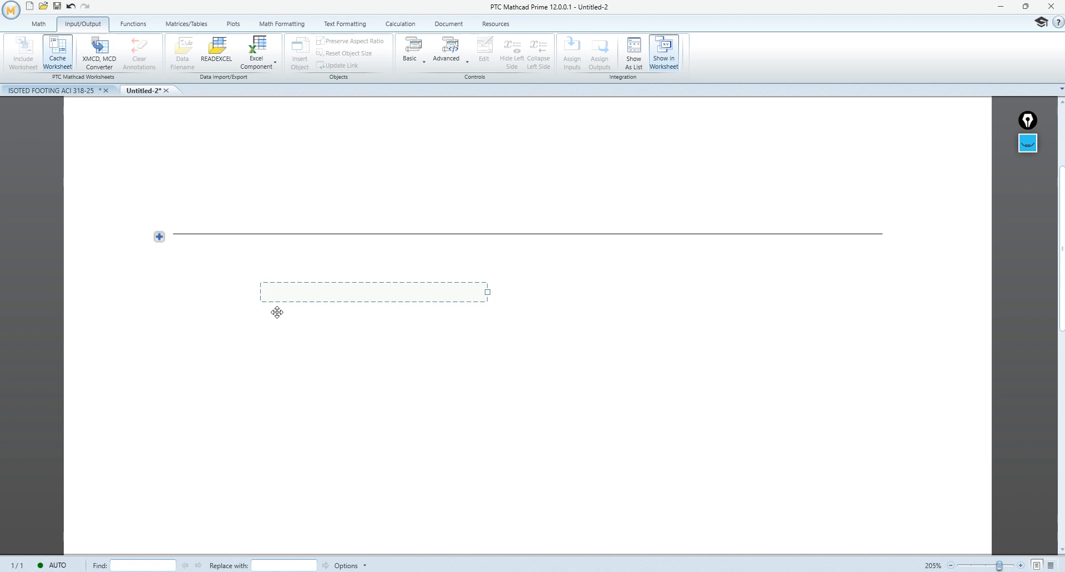
pyautogui.write('Verify shear stre')
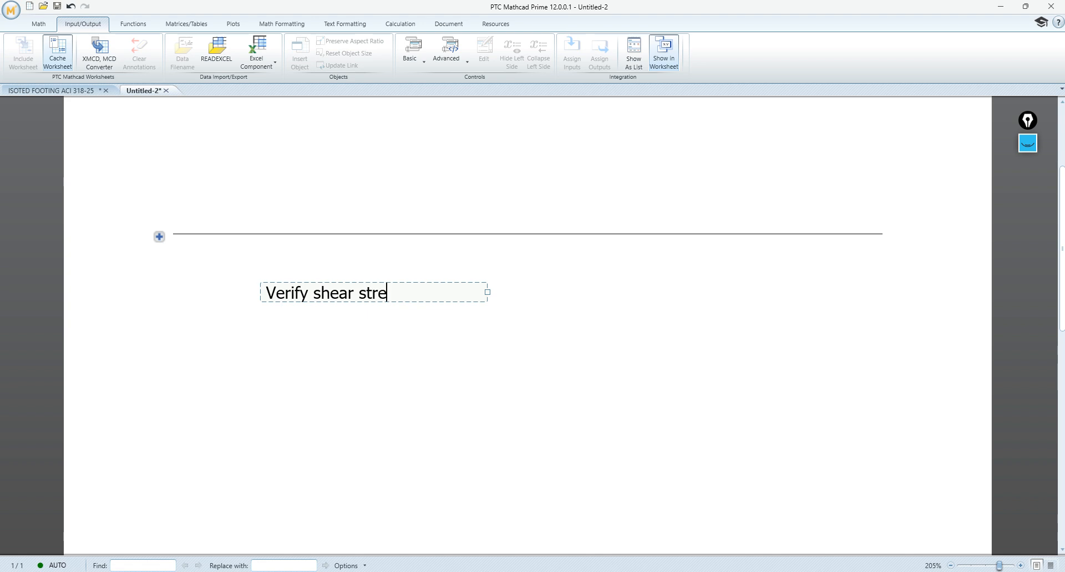
pyautogui.write('ngth')
# Step: Embed the math expression V_ud < V_c after the "Verify shear strength :" text
pyautogui.write('M')
pyautogui.press('BackSpace')
pyautogui.hotkey('ctrl', 'm')
pyautogui.write('V')
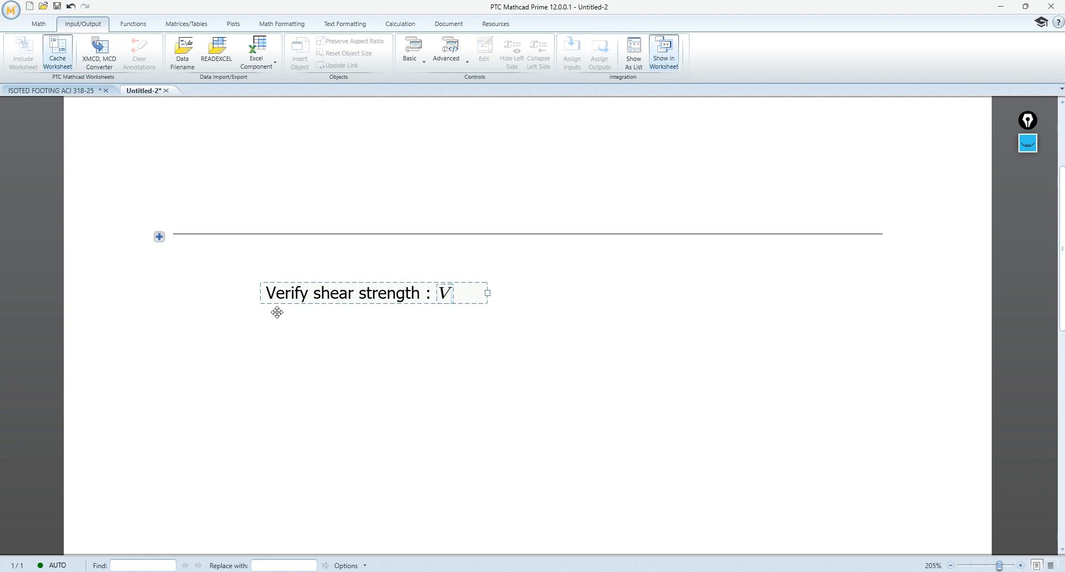
pyautogui.write('.u')
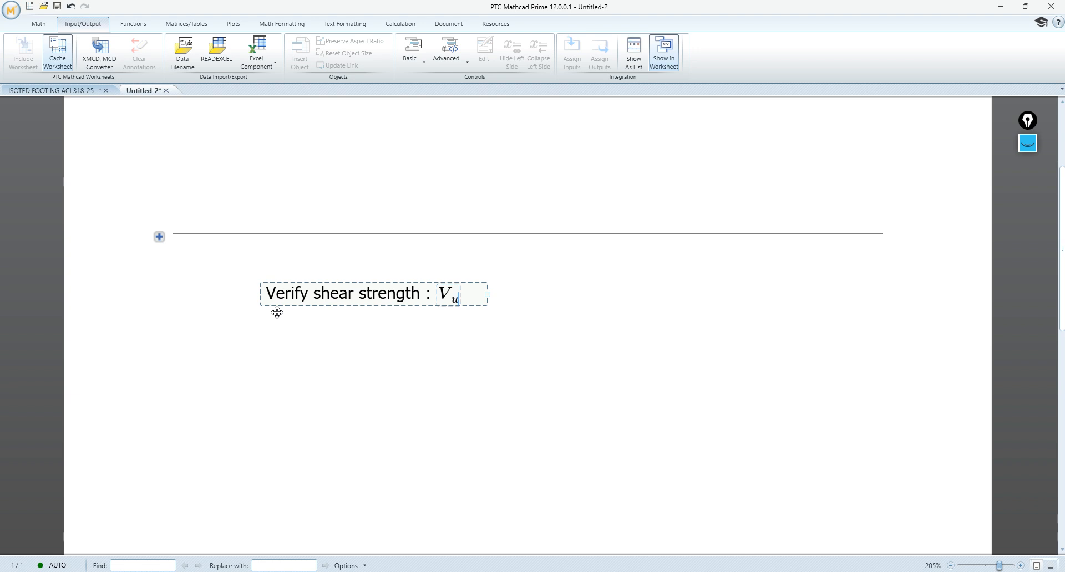
pyautogui.write('<V')
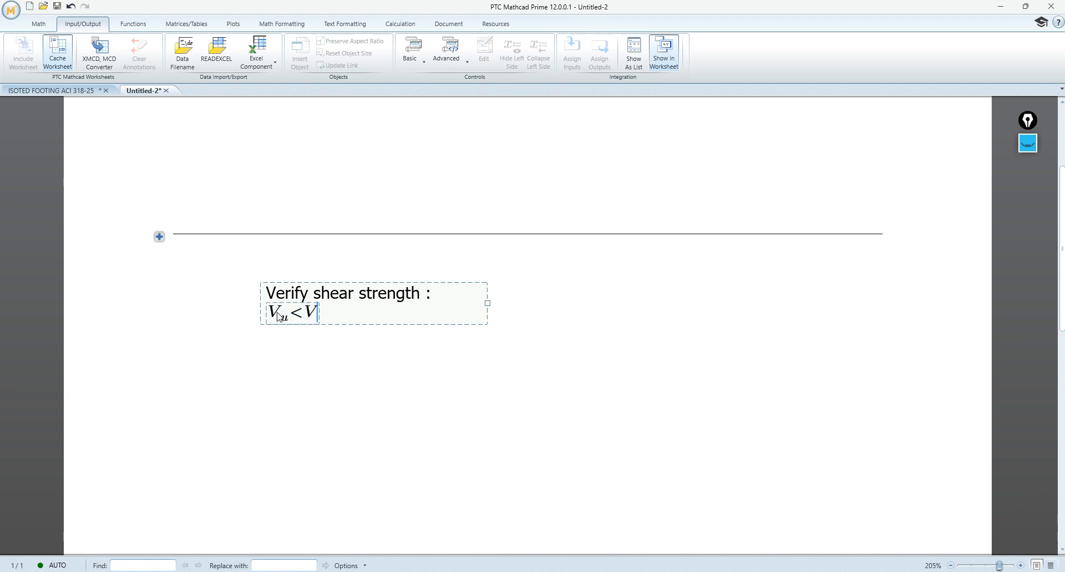
pyautogui.write('.c')
pyautogui.click(280, 316)
pyautogui.write('x\\')
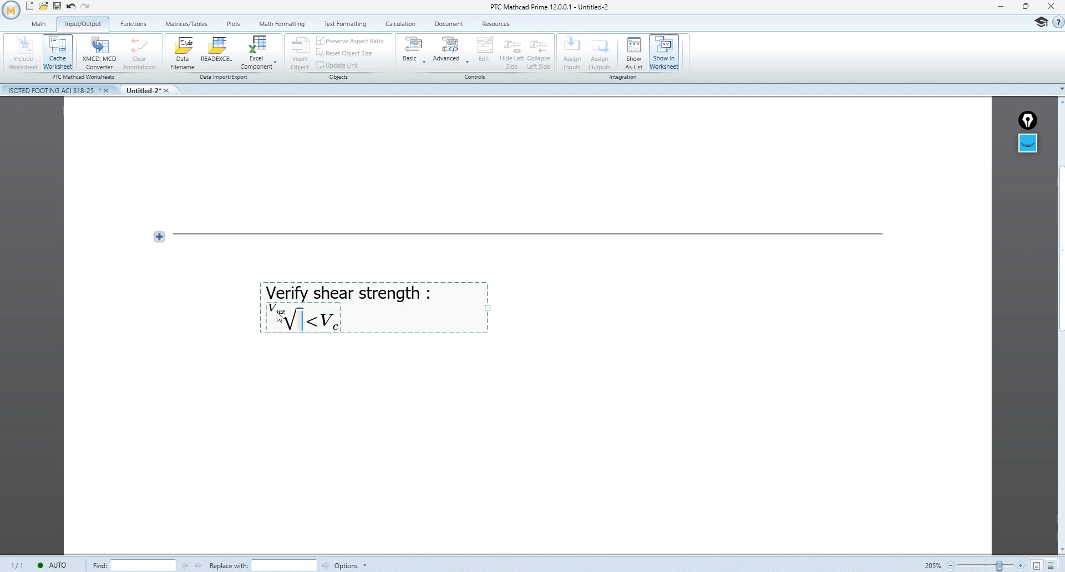
pyautogui.press('BackSpace')
pyautogui.press('BackSpace')
pyautogui.write('d')
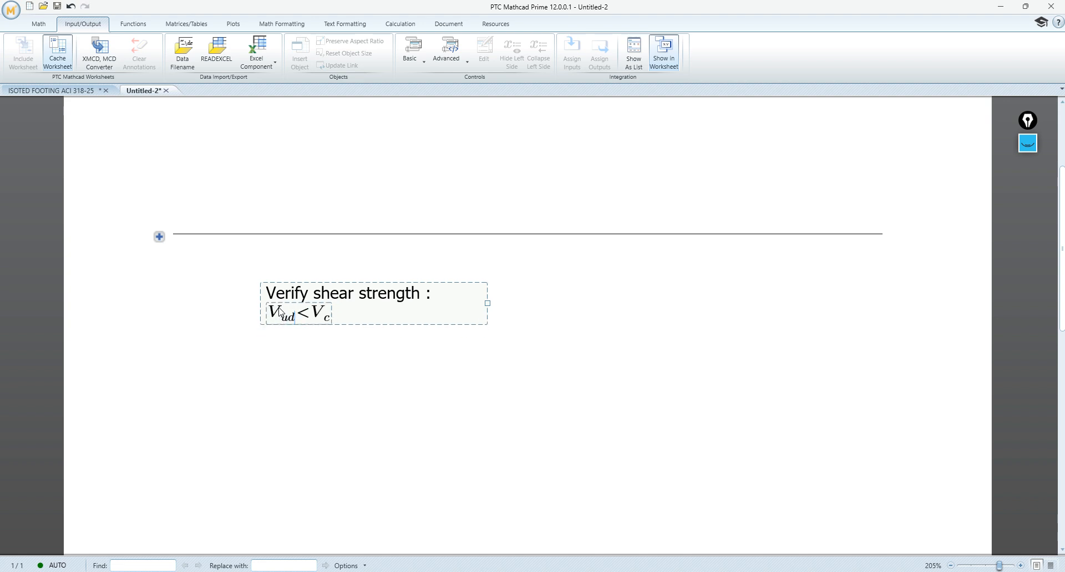
# Step: Widen the text region until the text and the inequality fit on one line
pyautogui.moveTo(489, 302); pyautogui.dragTo(534, 303)
pyautogui.click(525, 297)
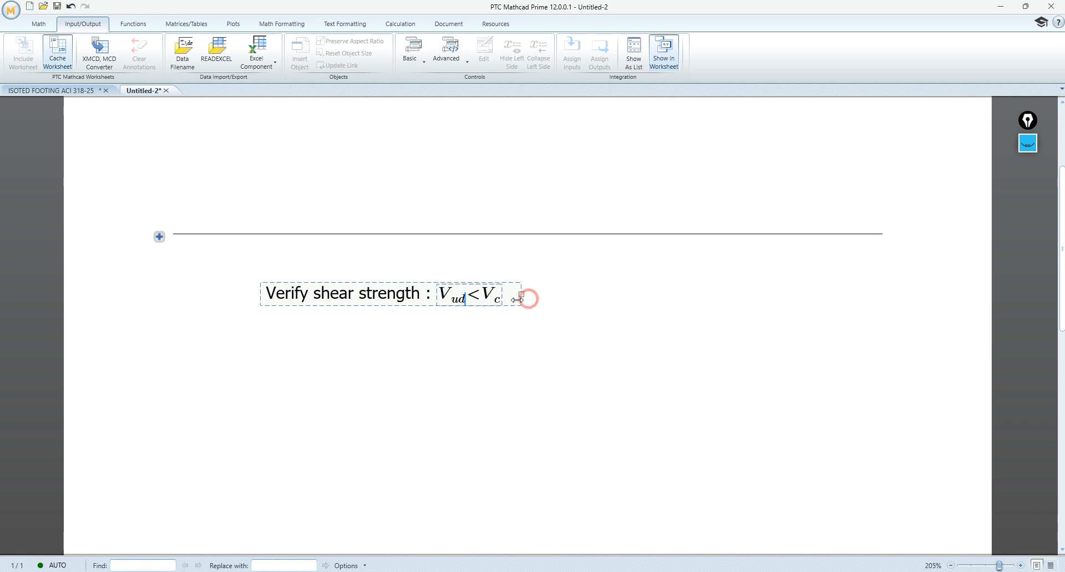
pyautogui.click(565, 299)
# Step: Replace the old ink with circles around V_ud and V_c and handwritten OK and NO, and clear and hide the annotations
pyautogui.click(1024, 140)
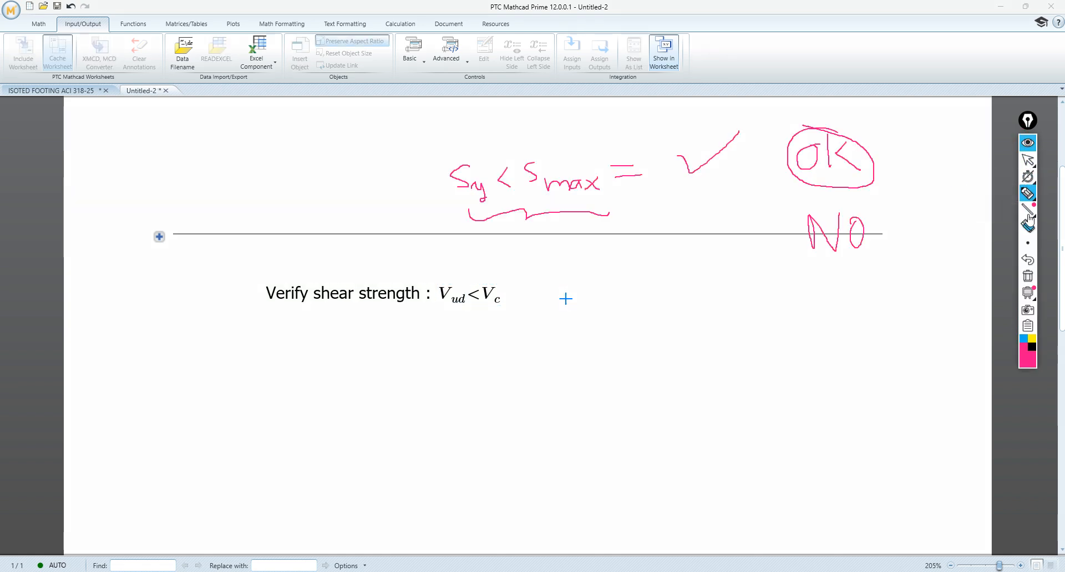
pyautogui.click(1027, 275)
pyautogui.moveTo(452, 269)
pyautogui.mouseDown()
pyautogui.moveTo(435, 309)
pyautogui.moveTo(476, 277)
pyautogui.mouseUp()
pyautogui.moveTo(541, 277); pyautogui.dragTo(538, 282)
pyautogui.moveTo(553, 273); pyautogui.dragTo(554, 297)
pyautogui.moveTo(565, 275); pyautogui.dragTo(573, 297)
pyautogui.moveTo(474, 268); pyautogui.dragTo(470, 270)
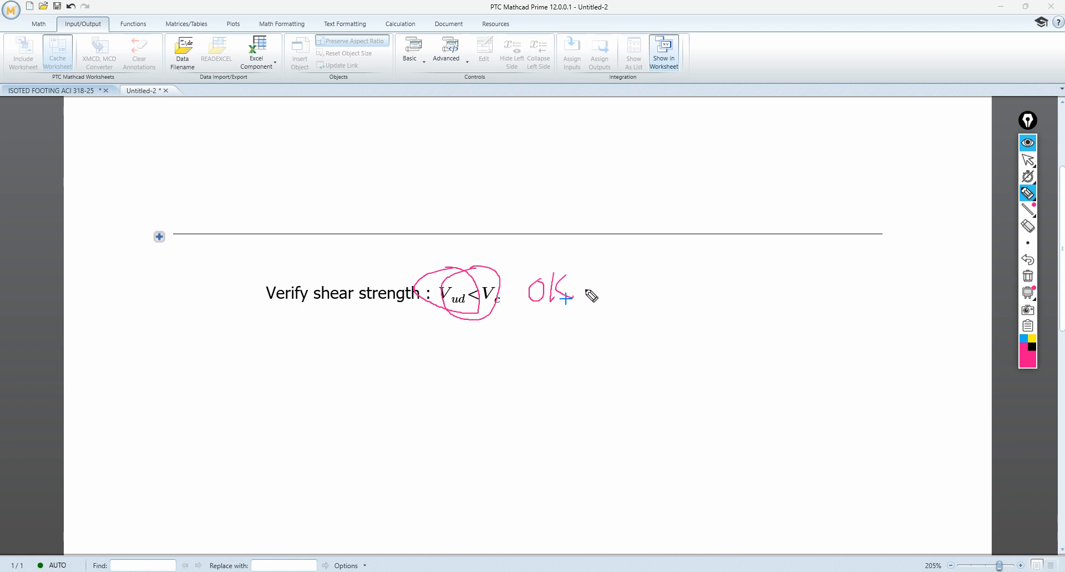
pyautogui.moveTo(609, 296); pyautogui.dragTo(638, 270)
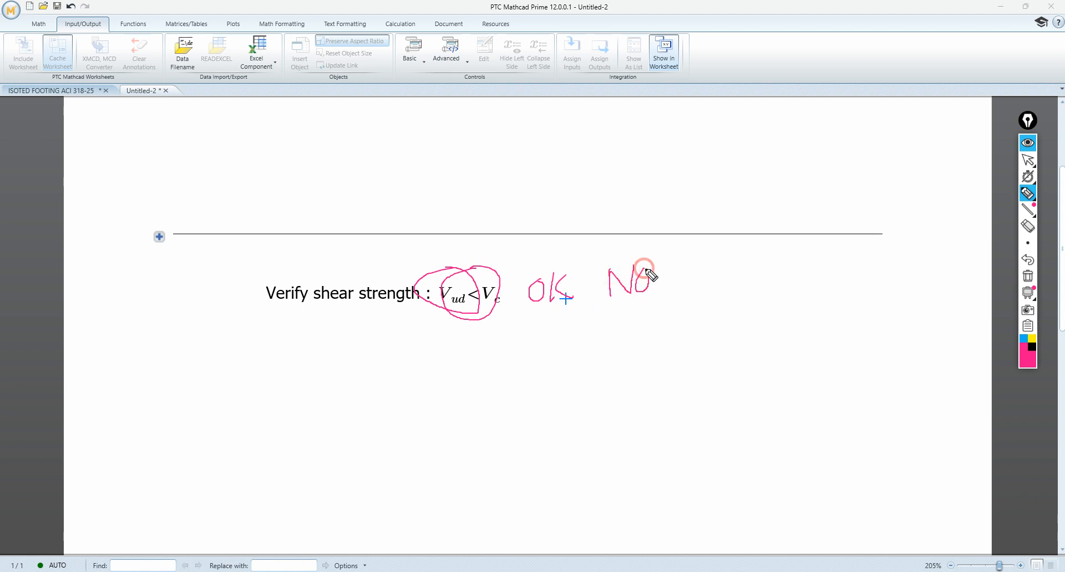
pyautogui.click(1028, 275)
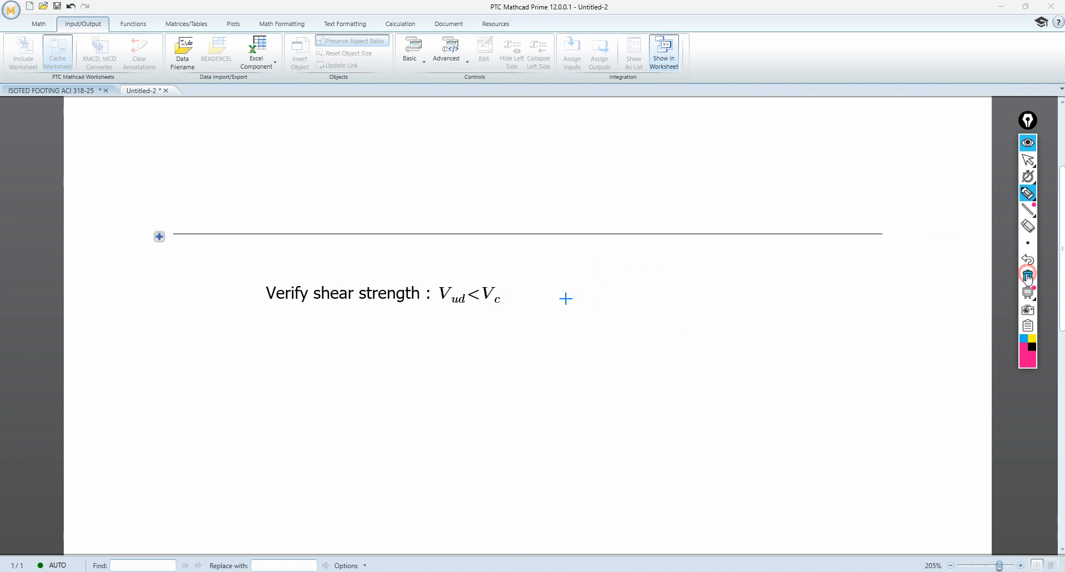
pyautogui.click(1029, 142)
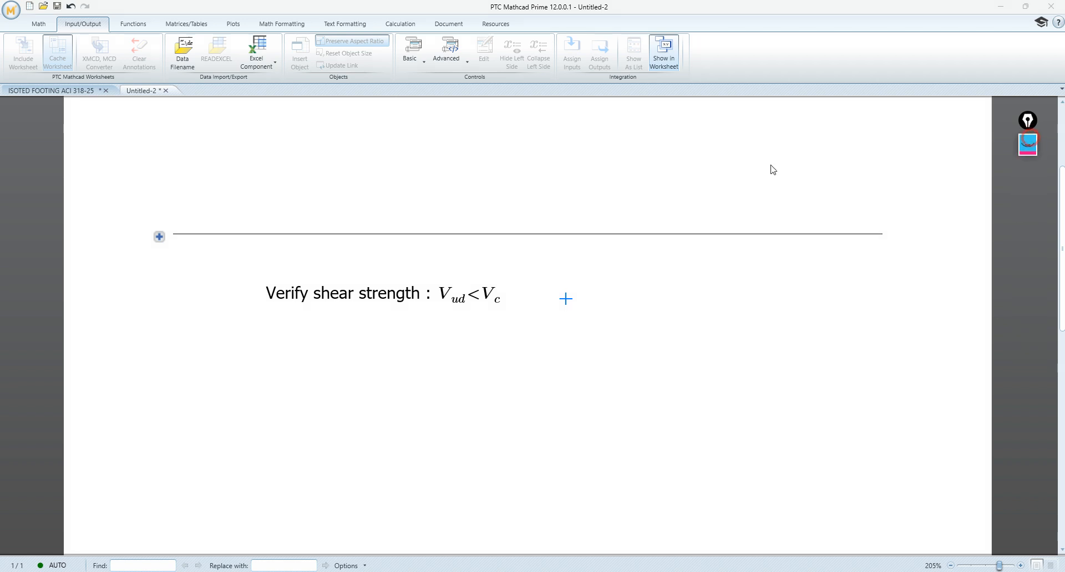
# Step: Insert an advanced Text Box control and place it just after the V_ud < V_c expression
pyautogui.click(544, 277)
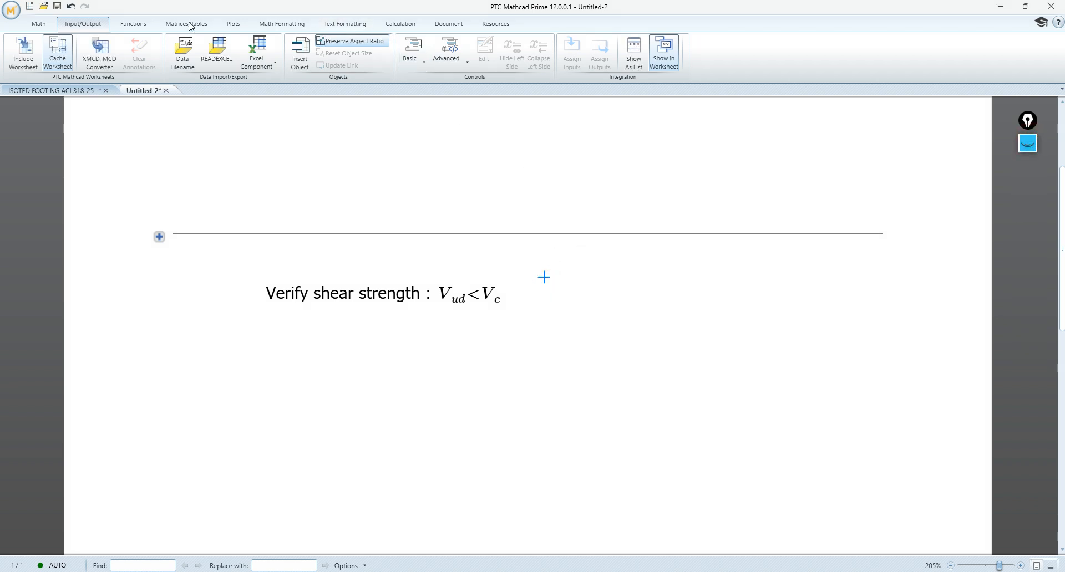
pyautogui.click(444, 23)
pyautogui.click(83, 24)
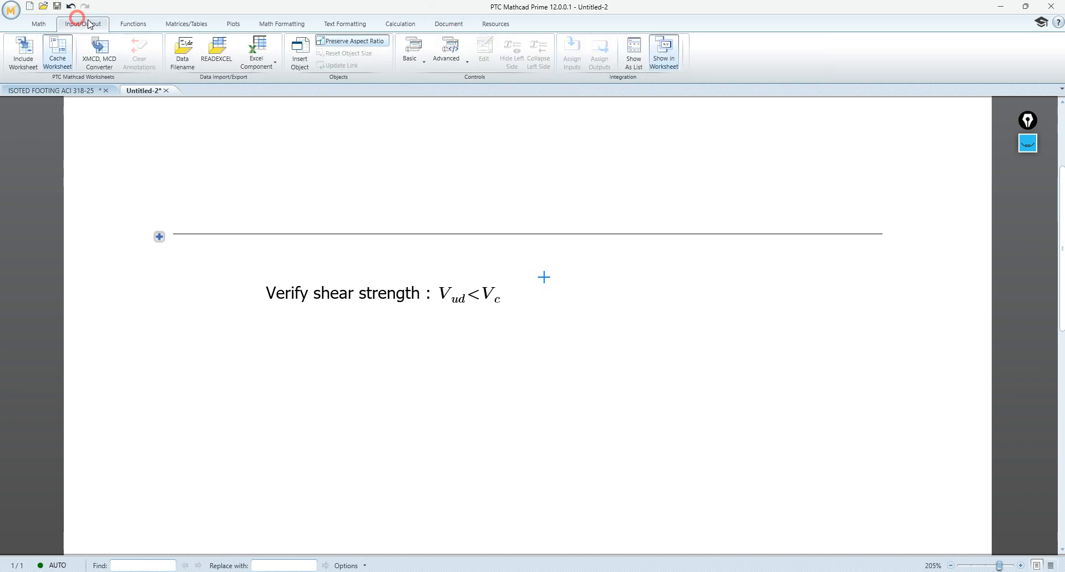
pyautogui.click(466, 65)
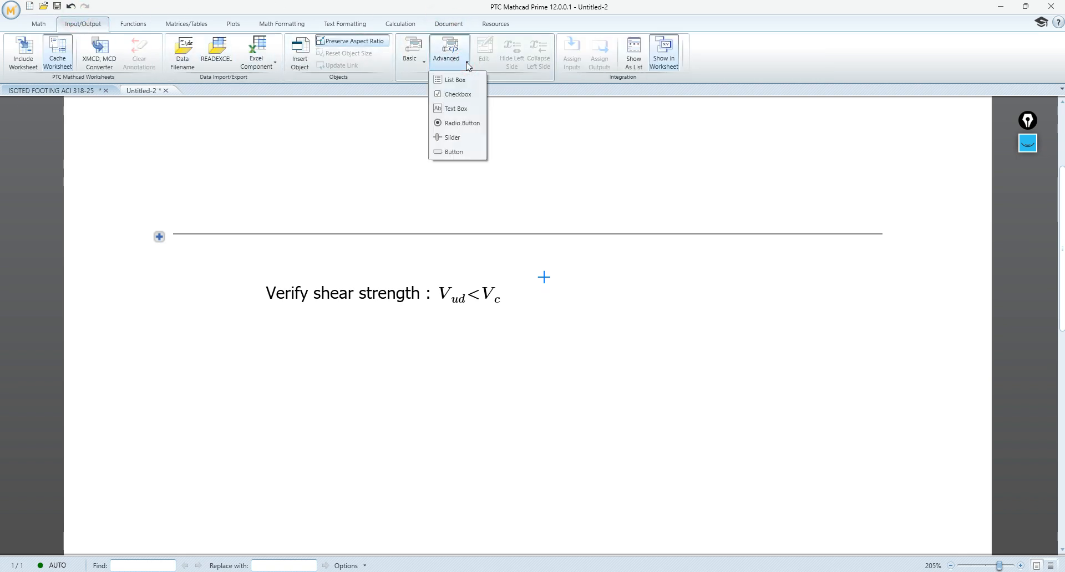
pyautogui.click(447, 109)
pyautogui.moveTo(596, 254); pyautogui.dragTo(575, 276)
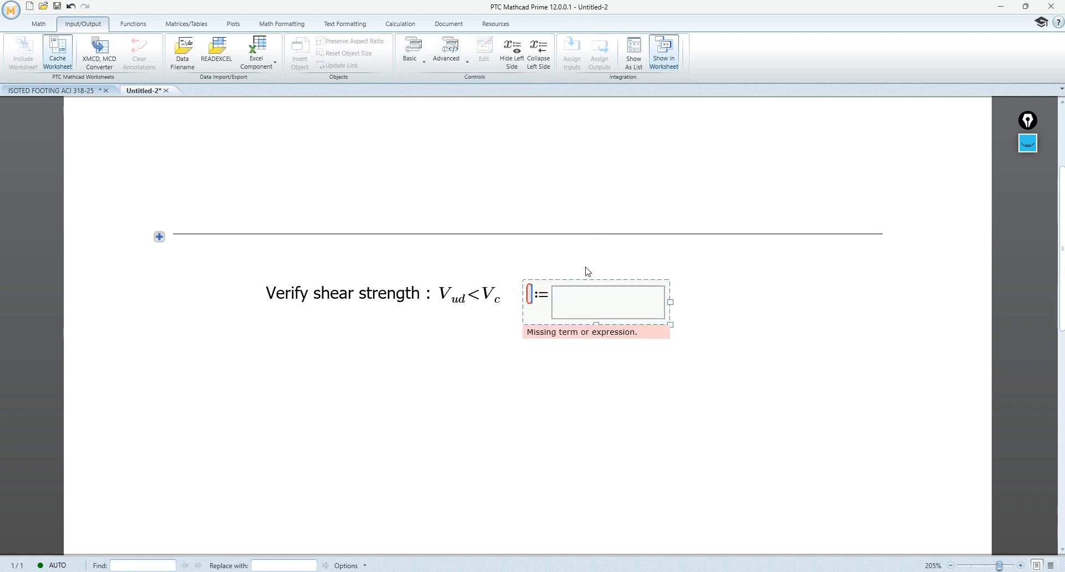
# Step: Name the output variable of the new text box control Vudc
pyautogui.click(528, 296)
pyautogui.write('V')
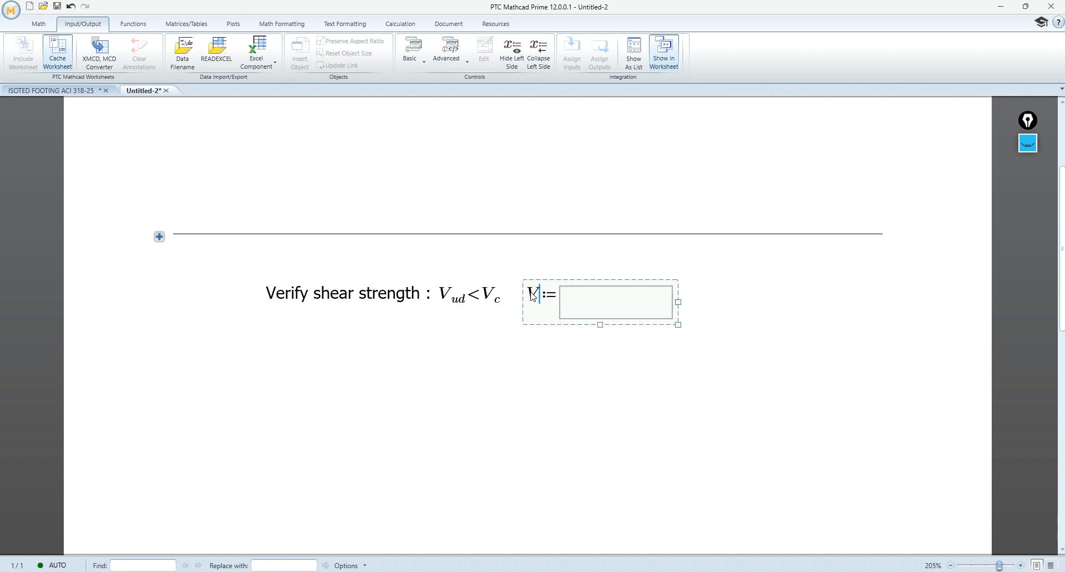
pyautogui.write('udc')
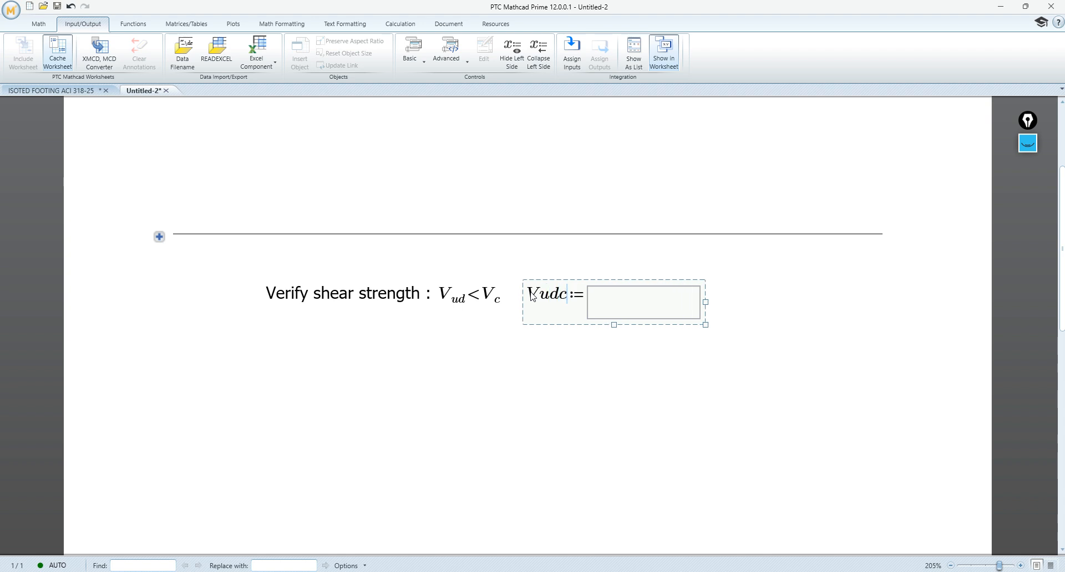
pyautogui.press('Return')
pyautogui.click(532, 297)
pyautogui.click(561, 297)
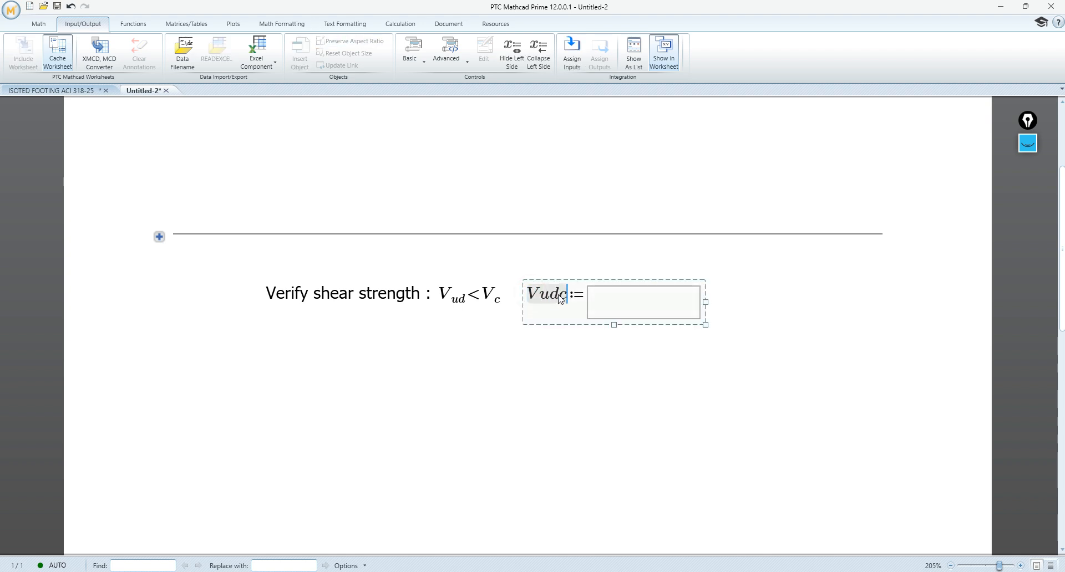
pyautogui.write('D')
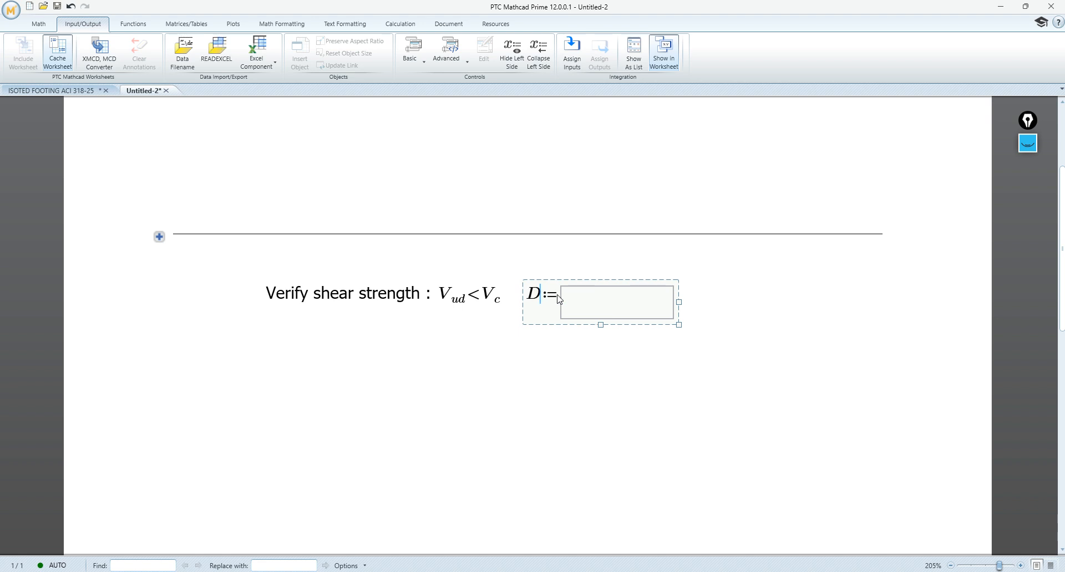
pyautogui.press('BackSpace')
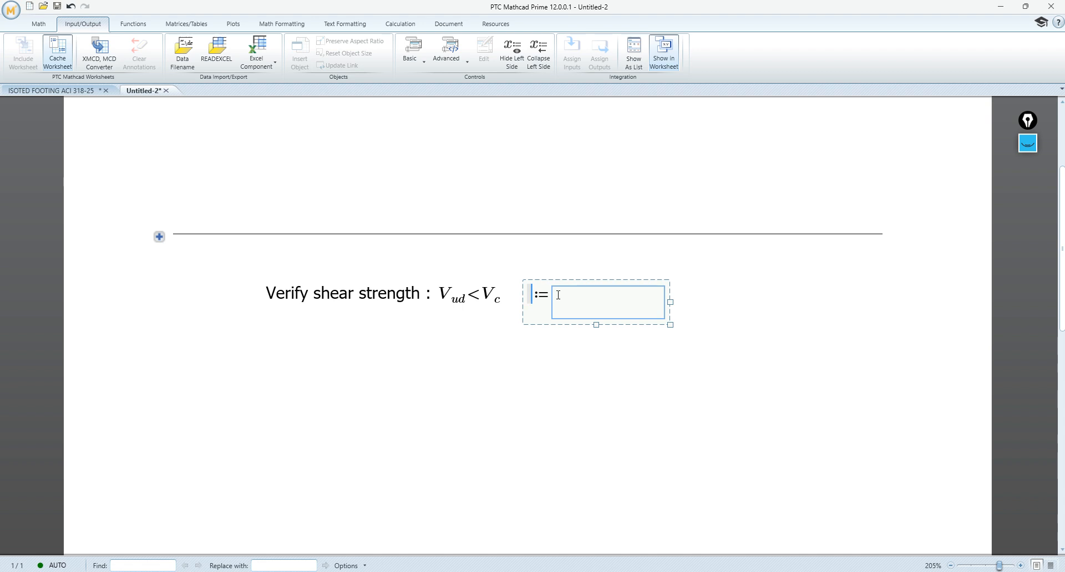
pyautogui.write('V')
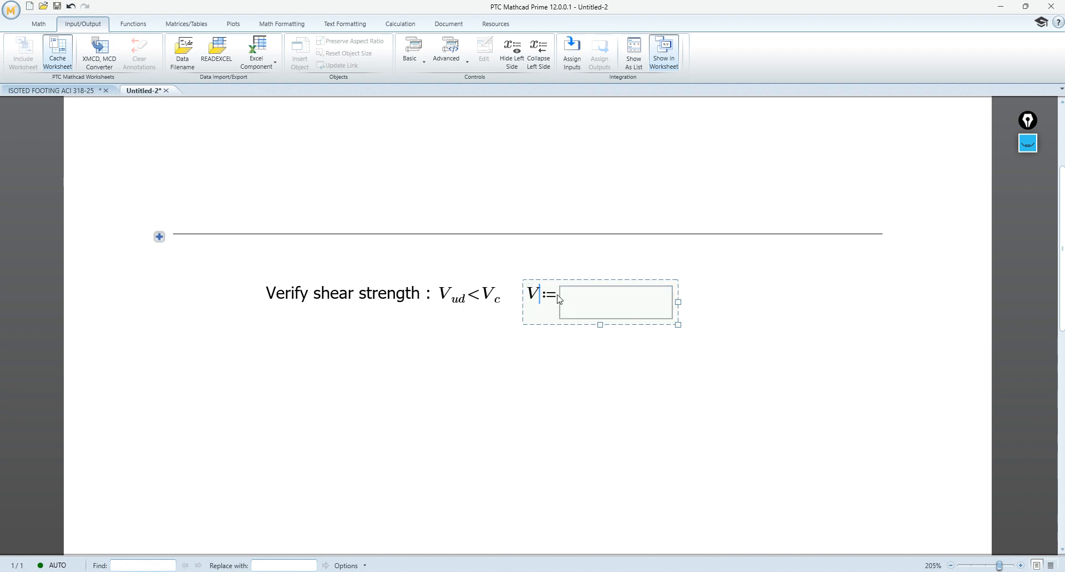
pyautogui.write('udc')
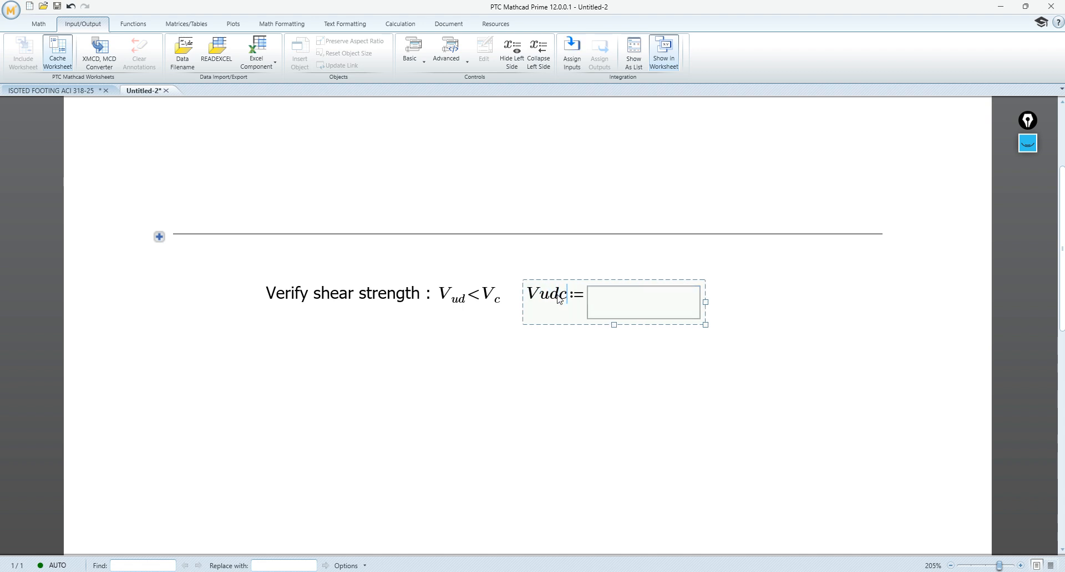
pyautogui.click(670, 256)
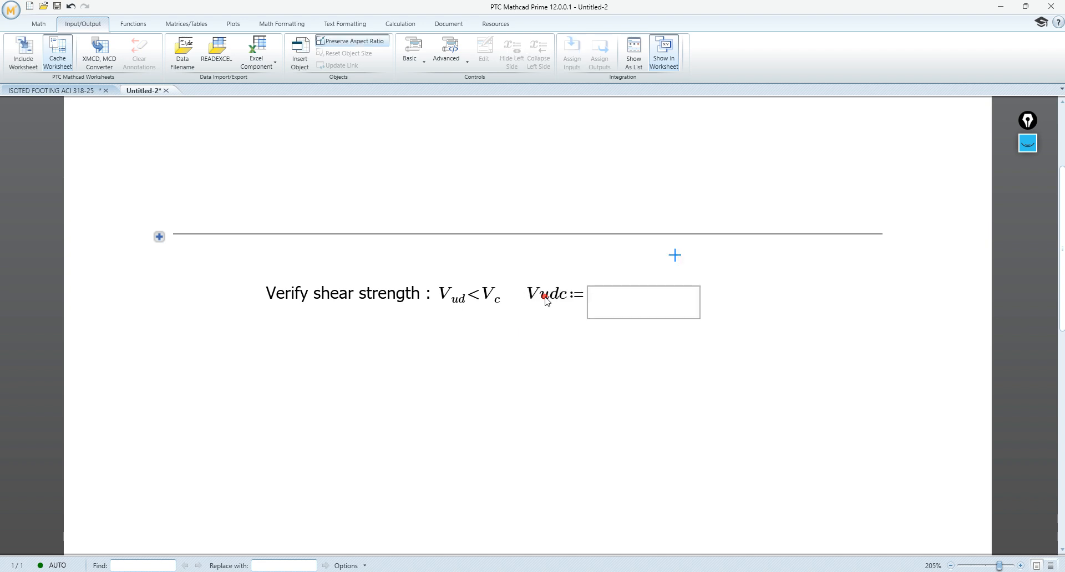
# Step: Hide the left side of the Vudc control, then resize its text box and move it beside the V_ud < V_c expression
pyautogui.click(549, 295)
pyautogui.click(514, 52)
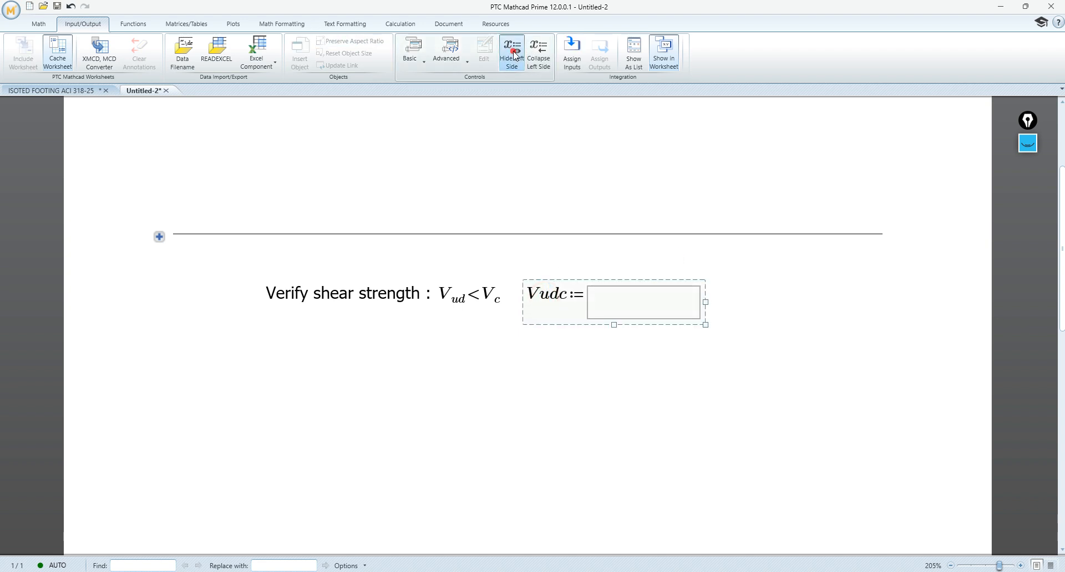
pyautogui.click(855, 341)
pyautogui.click(604, 287)
pyautogui.moveTo(613, 275); pyautogui.dragTo(578, 272)
pyautogui.moveTo(640, 325); pyautogui.dragTo(633, 331)
pyautogui.moveTo(594, 279)
pyautogui.mouseDown()
pyautogui.moveTo(592, 261)
pyautogui.moveTo(612, 257)
pyautogui.moveTo(612, 288)
pyautogui.mouseUp()
pyautogui.click(667, 289)
pyautogui.click(610, 262)
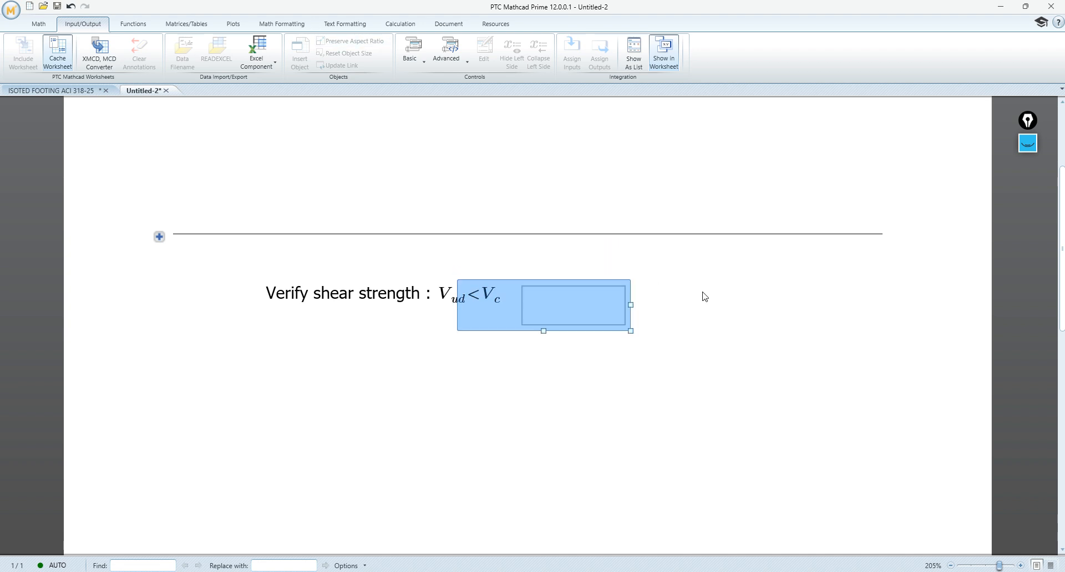
# Step: Shift the text box control slightly upward and make its box taller so it centres on the shear strength line
pyautogui.click(405, 292)
pyautogui.moveTo(426, 276); pyautogui.dragTo(459, 304)
pyautogui.moveTo(663, 350); pyautogui.dragTo(607, 298)
pyautogui.press('Up')
pyautogui.click(736, 279)
pyautogui.moveTo(633, 309); pyautogui.dragTo(637, 326)
pyautogui.click(674, 321)
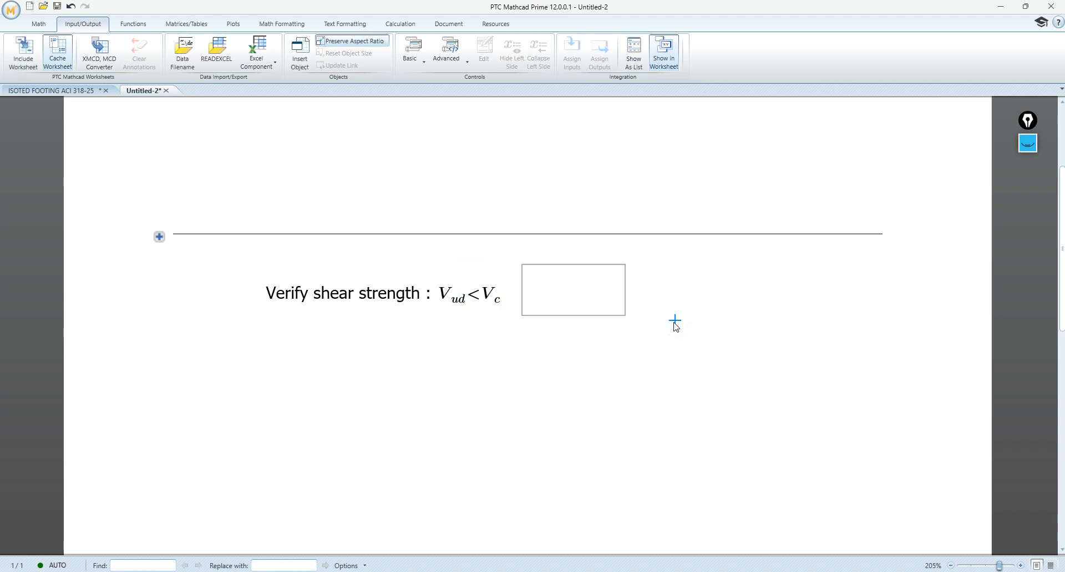
pyautogui.click(577, 291)
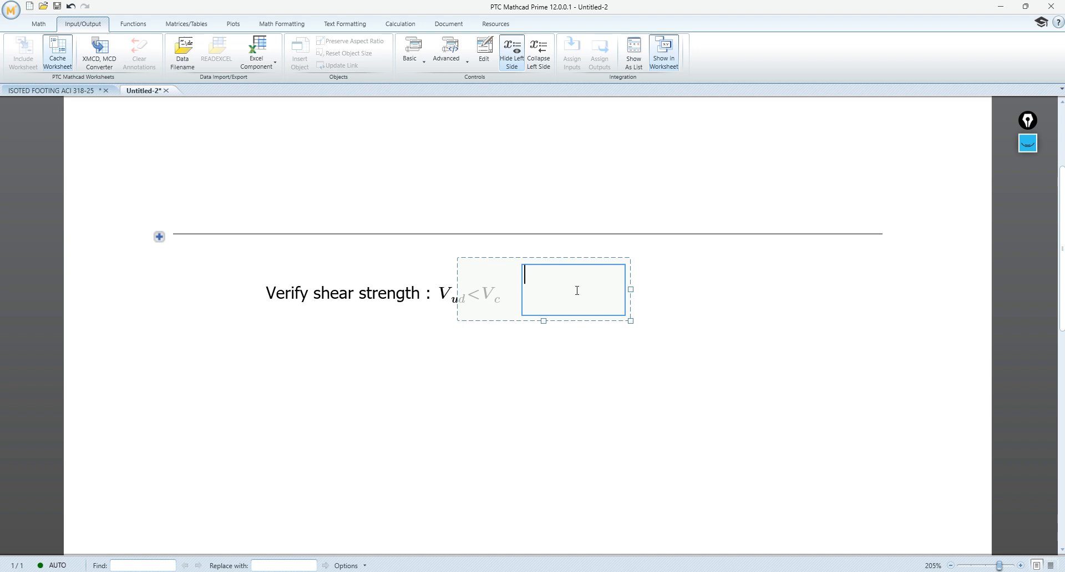
pyautogui.click(674, 299)
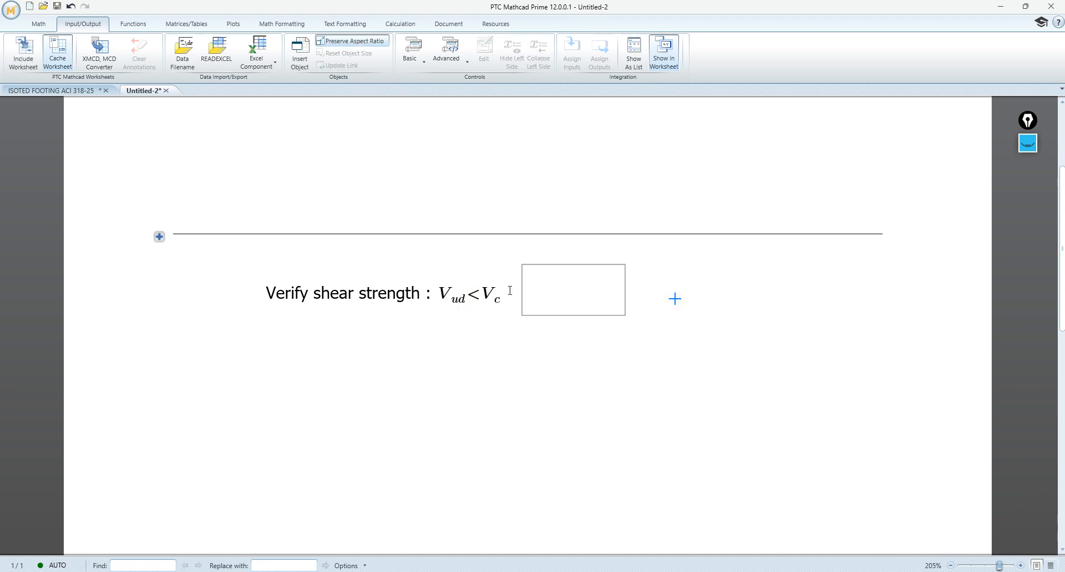
pyautogui.click(451, 302)
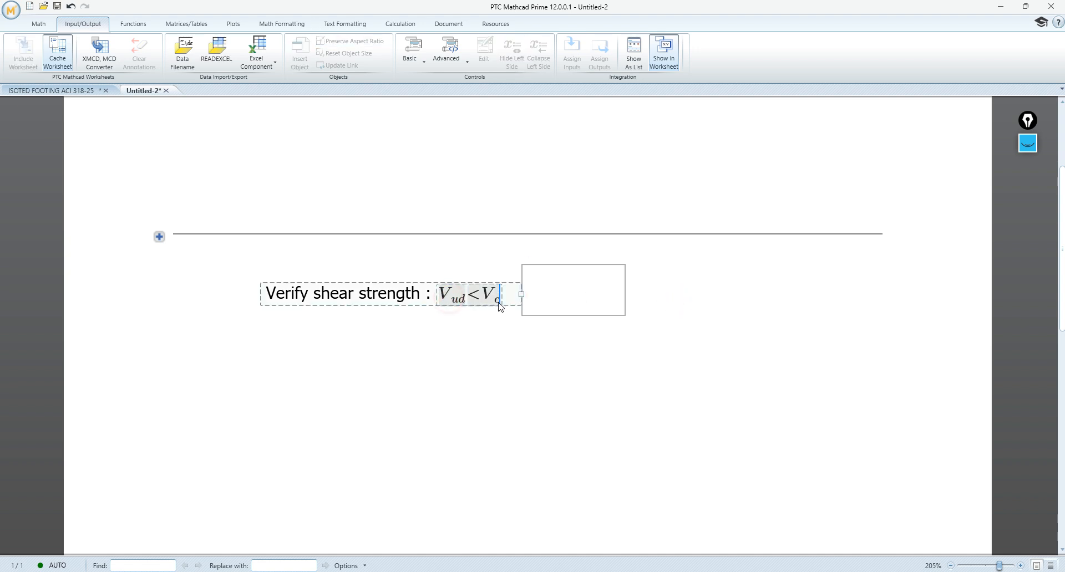
pyautogui.click(559, 287)
pyautogui.click(440, 300)
pyautogui.click(527, 287)
pyautogui.click(675, 277)
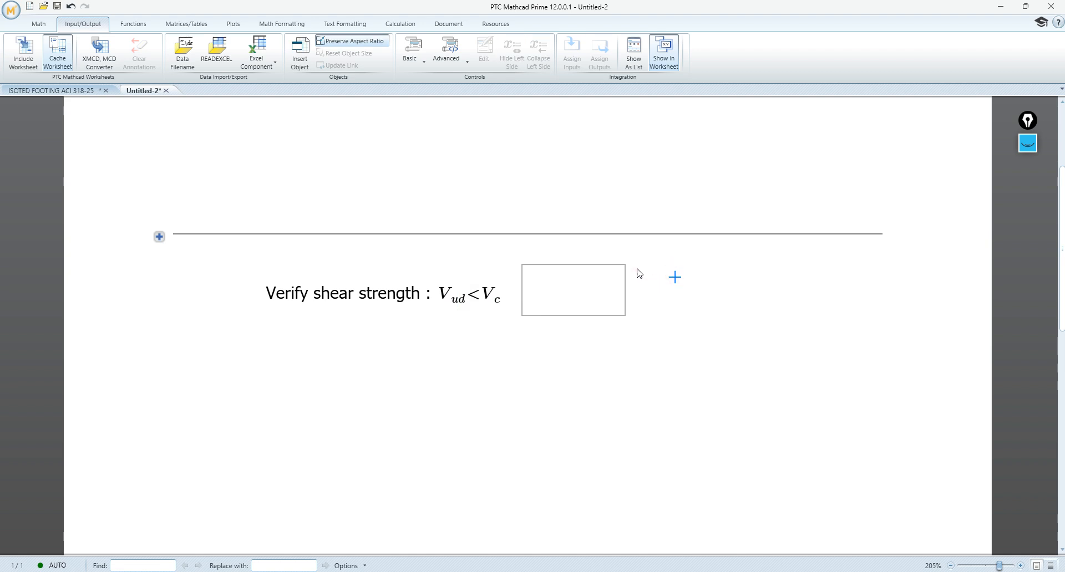
# Step: Examine the text box control's default JScript event functions in the script editor and close it without changes
pyautogui.rightClick(577, 283)
pyautogui.click(586, 286)
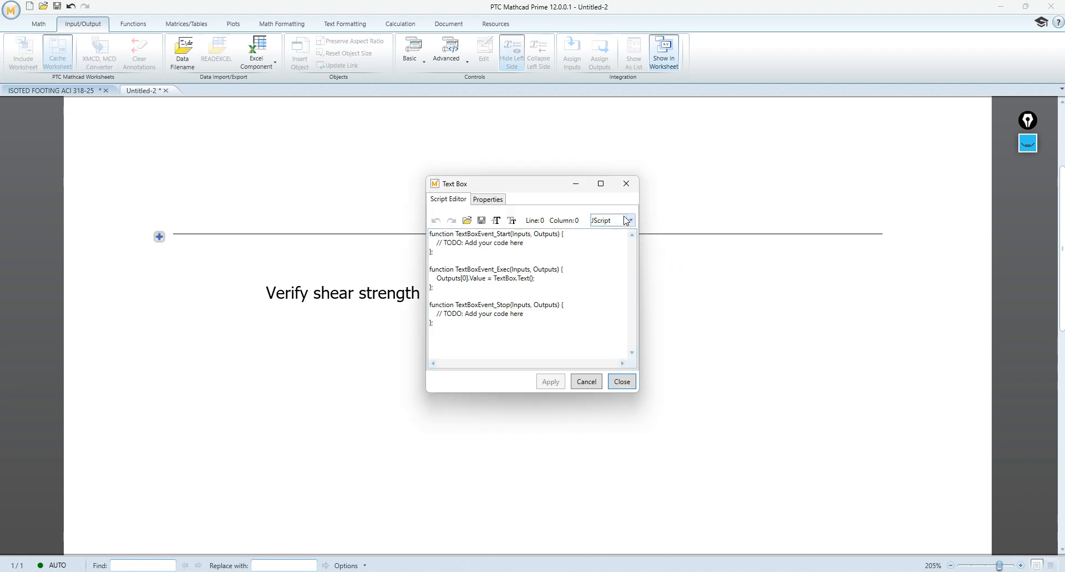
pyautogui.click(626, 187)
pyautogui.rightClick(575, 286)
pyautogui.click(740, 277)
pyautogui.moveTo(448, 300); pyautogui.dragTo(494, 307)
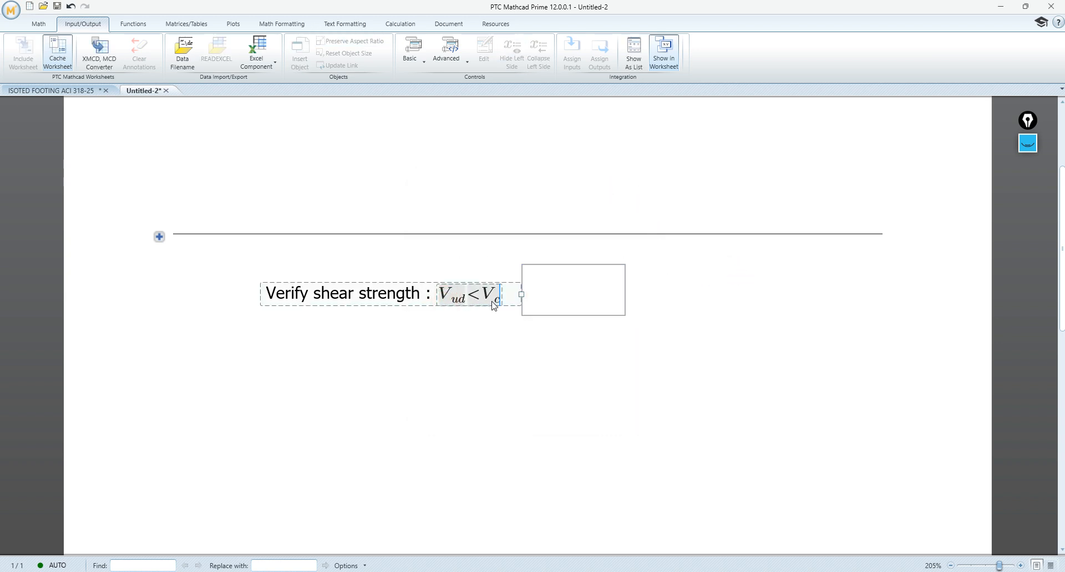
pyautogui.click(678, 264)
pyautogui.click(491, 294)
pyautogui.click(678, 296)
pyautogui.rightClick(567, 287)
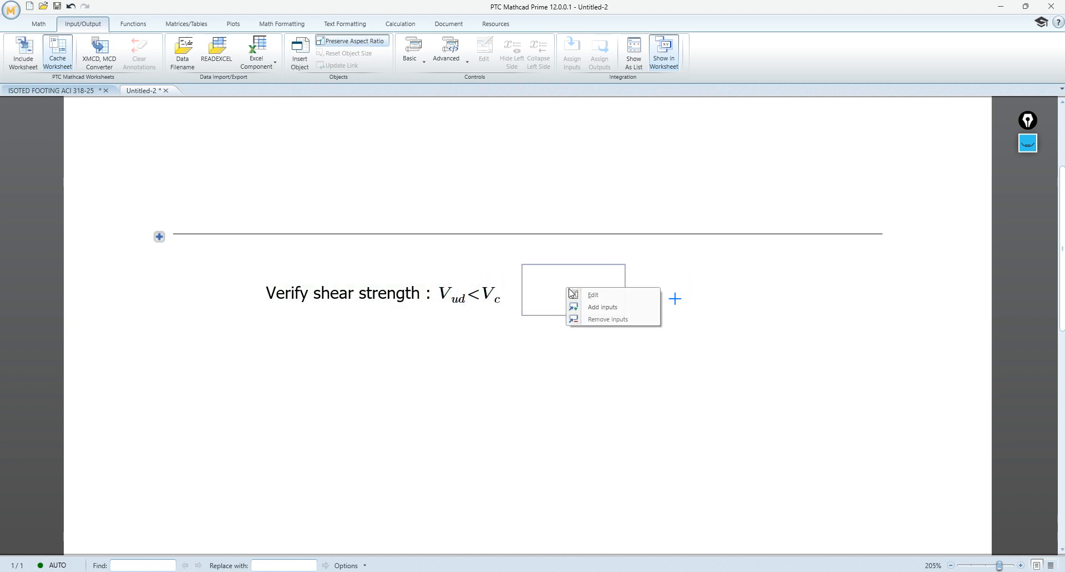
pyautogui.click(578, 291)
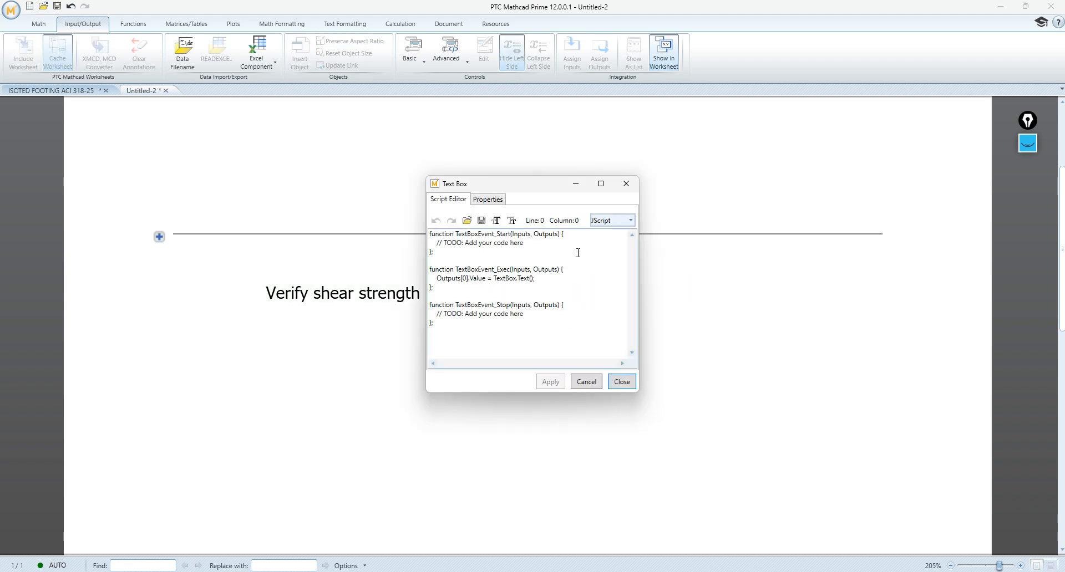
pyautogui.click(626, 183)
pyautogui.rightClick(588, 284)
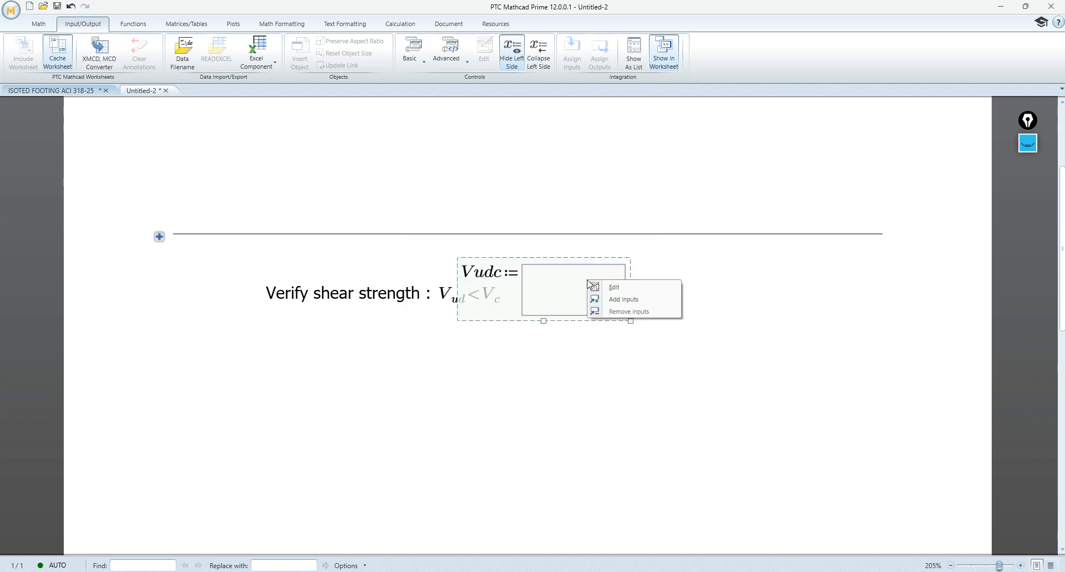
pyautogui.click(739, 276)
pyautogui.rightClick(578, 280)
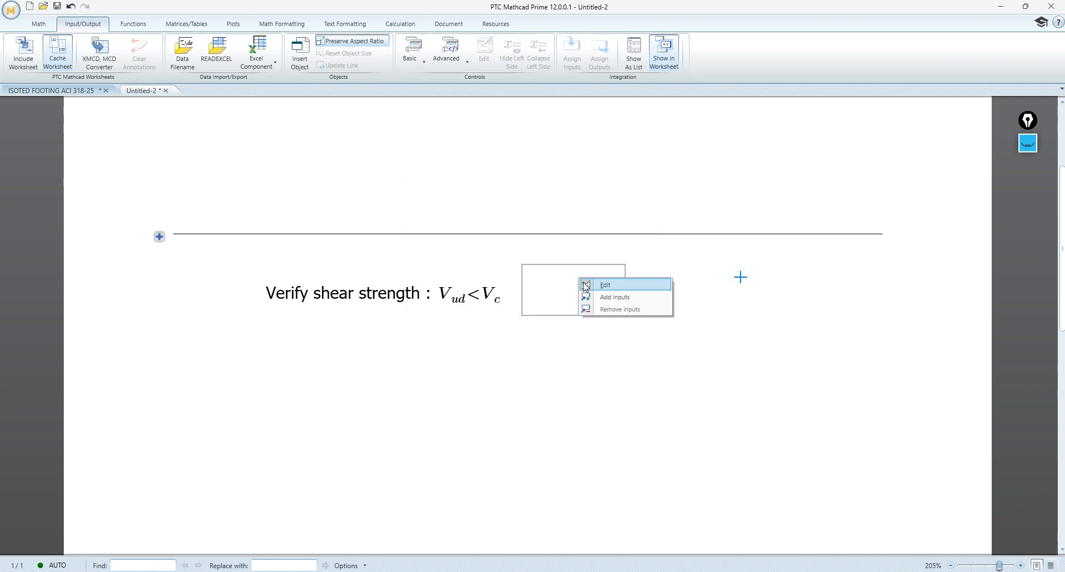
pyautogui.click(604, 285)
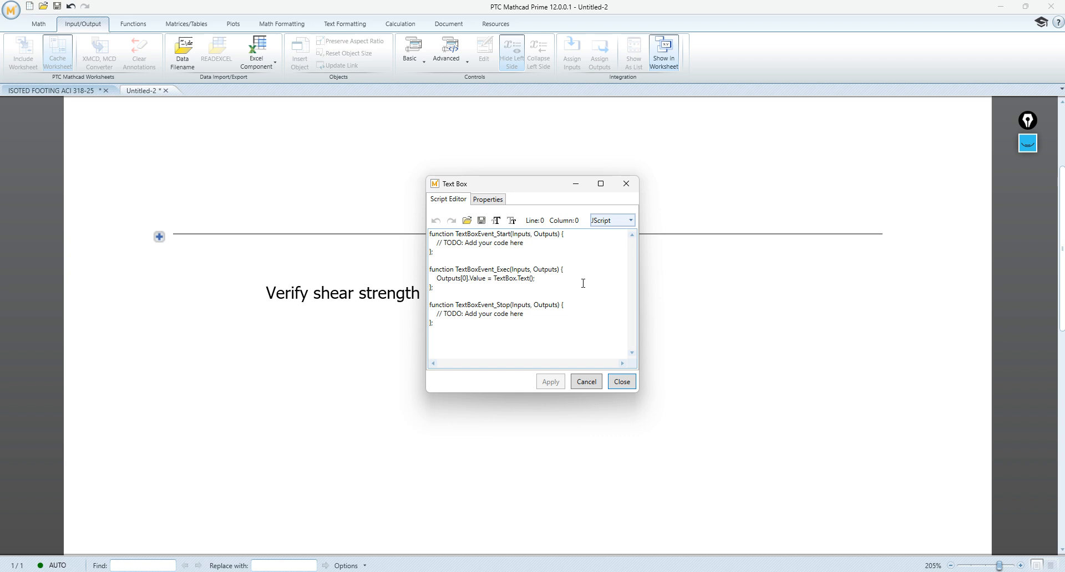
pyautogui.moveTo(563, 330); pyautogui.dragTo(427, 228)
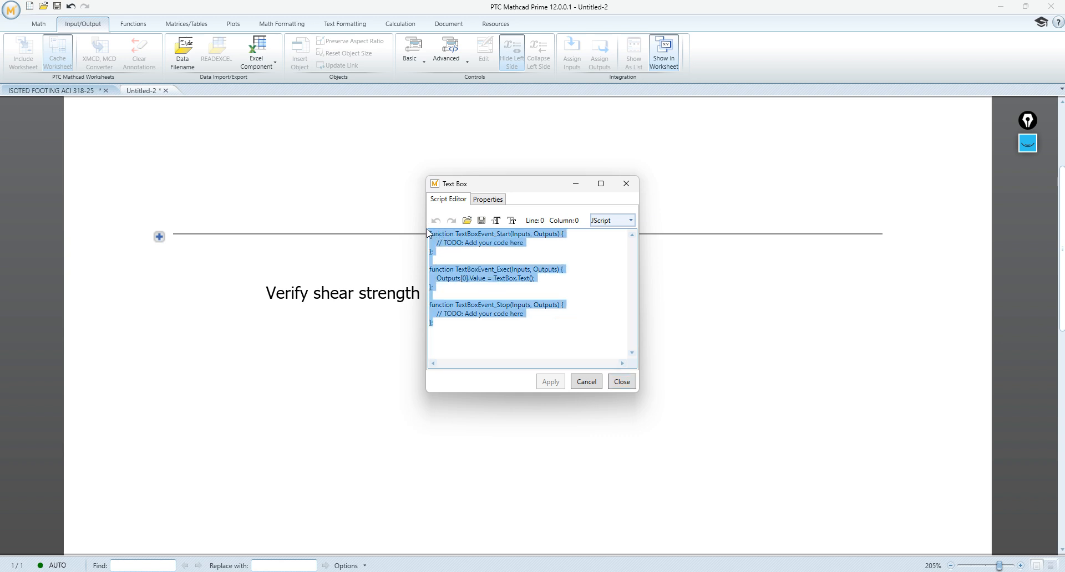
pyautogui.click(625, 185)
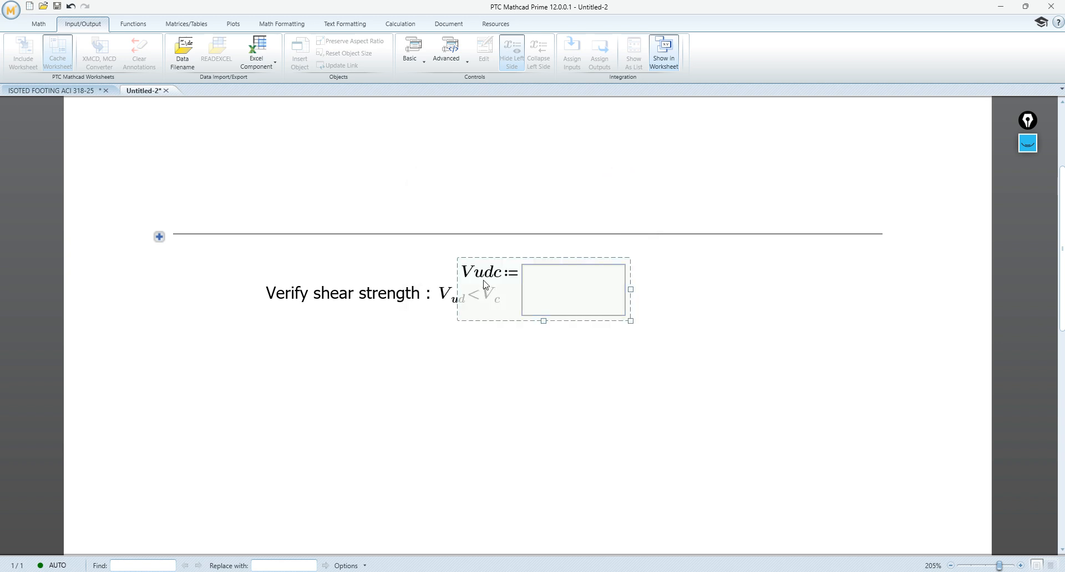
# Step: Add an input placeholder to the text box control
pyautogui.click(447, 270)
pyautogui.rightClick(583, 284)
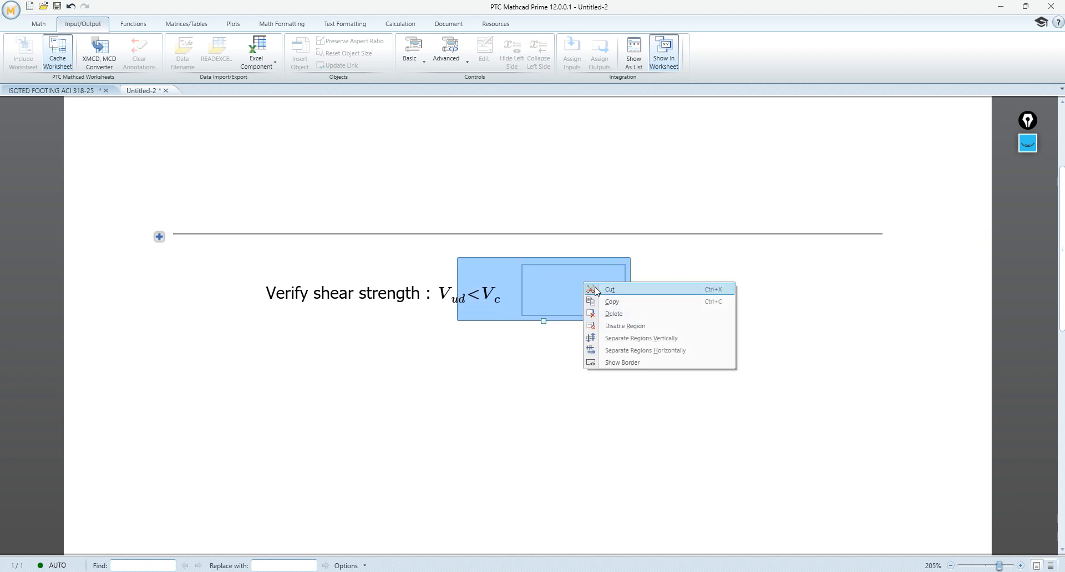
pyautogui.click(697, 256)
pyautogui.click(675, 277)
pyautogui.rightClick(583, 288)
pyautogui.click(603, 307)
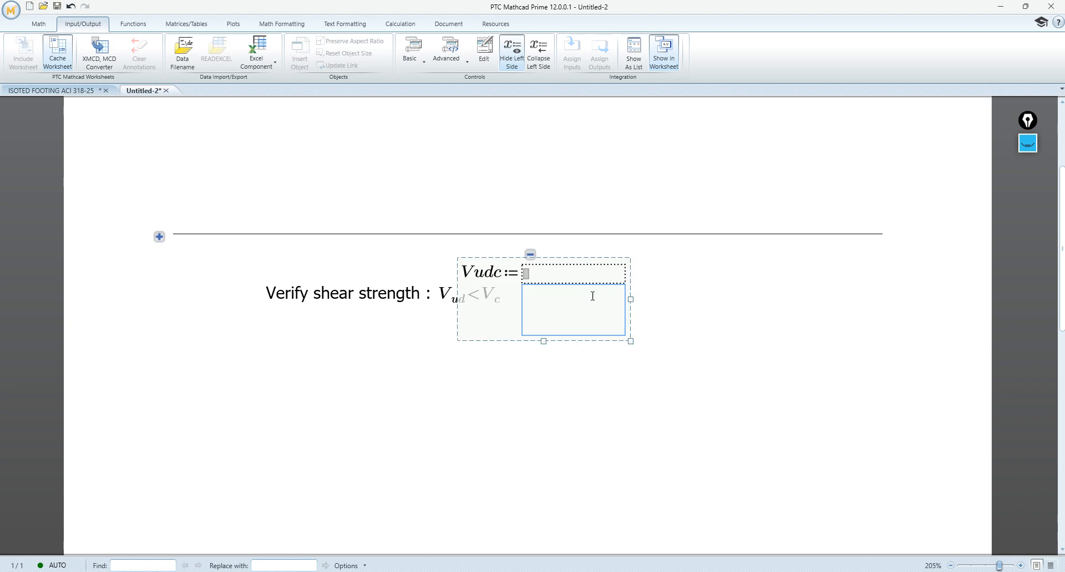
pyautogui.click(739, 298)
pyautogui.rightClick(564, 302)
pyautogui.click(671, 296)
pyautogui.click(697, 320)
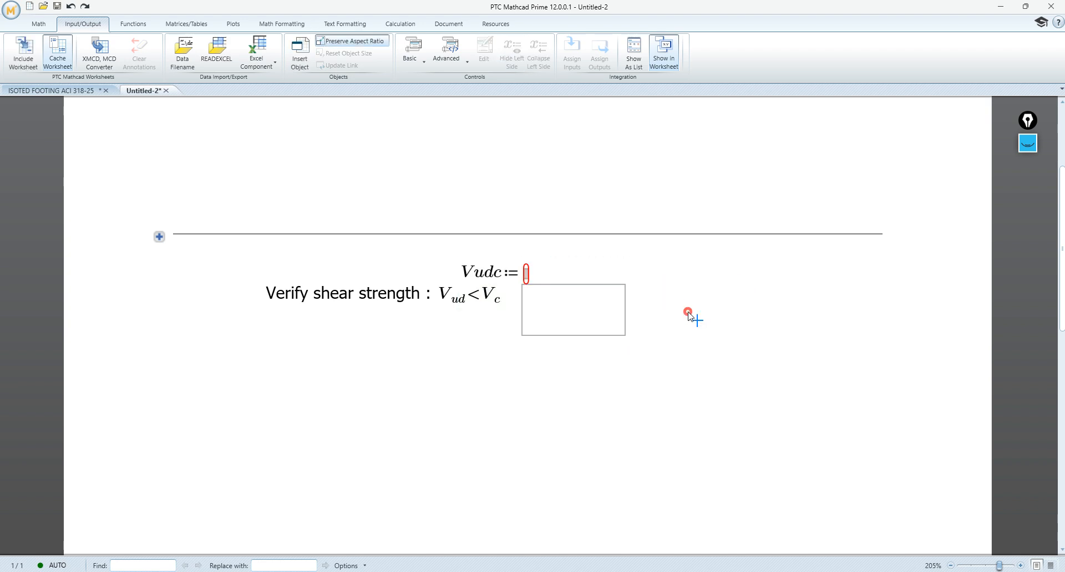
# Step: Enter the transposed row matrix [V_ud V_c]^T as the input of the text box control
pyautogui.click(530, 276)
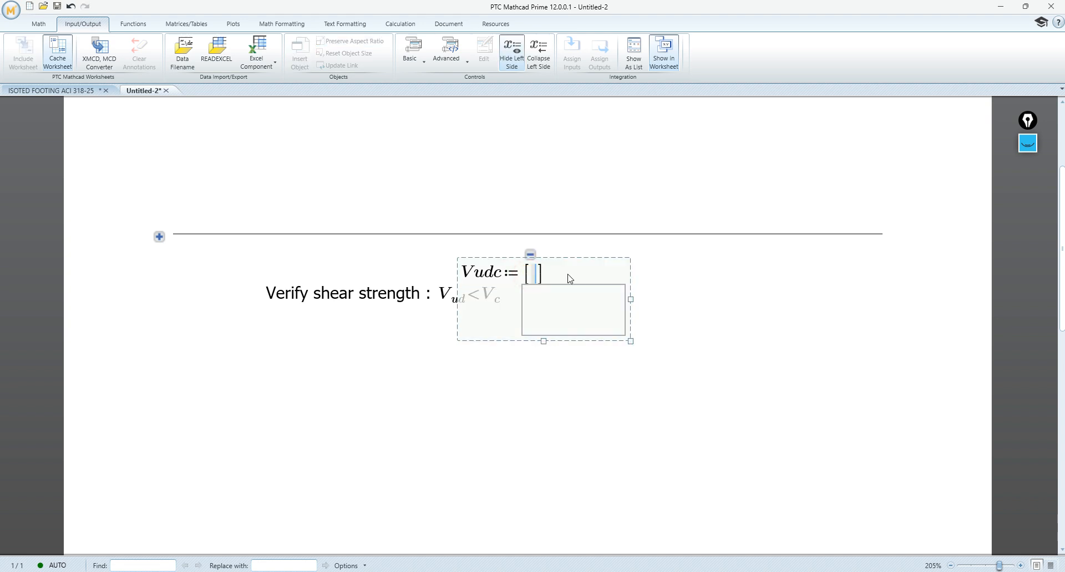
pyautogui.write('V')
pyautogui.write('.u')
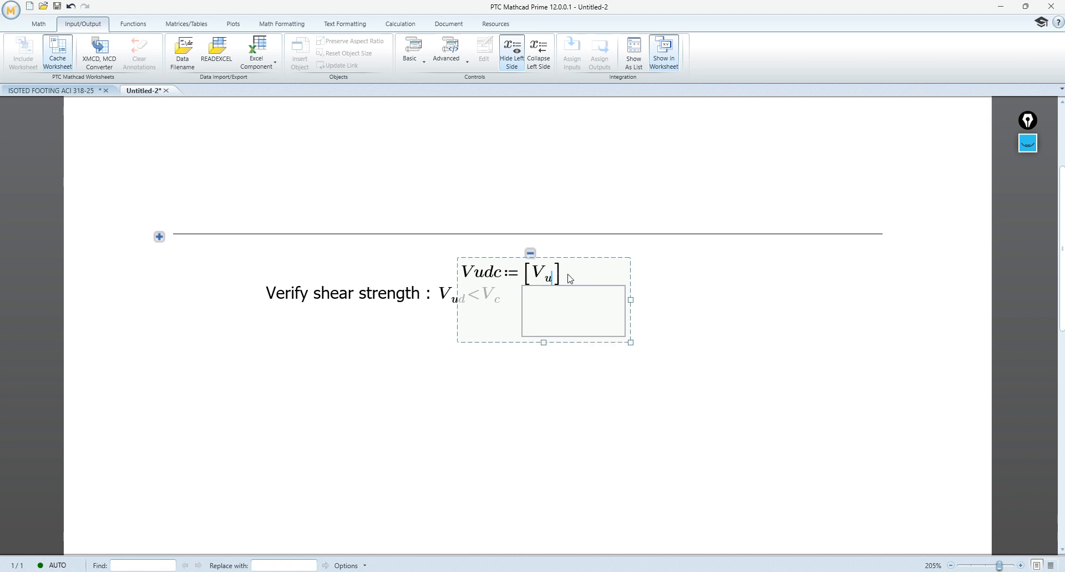
pyautogui.write('d')
pyautogui.hotkey('shift', 'space')
pyautogui.write('V')
pyautogui.click(595, 274)
pyautogui.hotkey('ctrl', 'shift', '1')
pyautogui.click(689, 281)
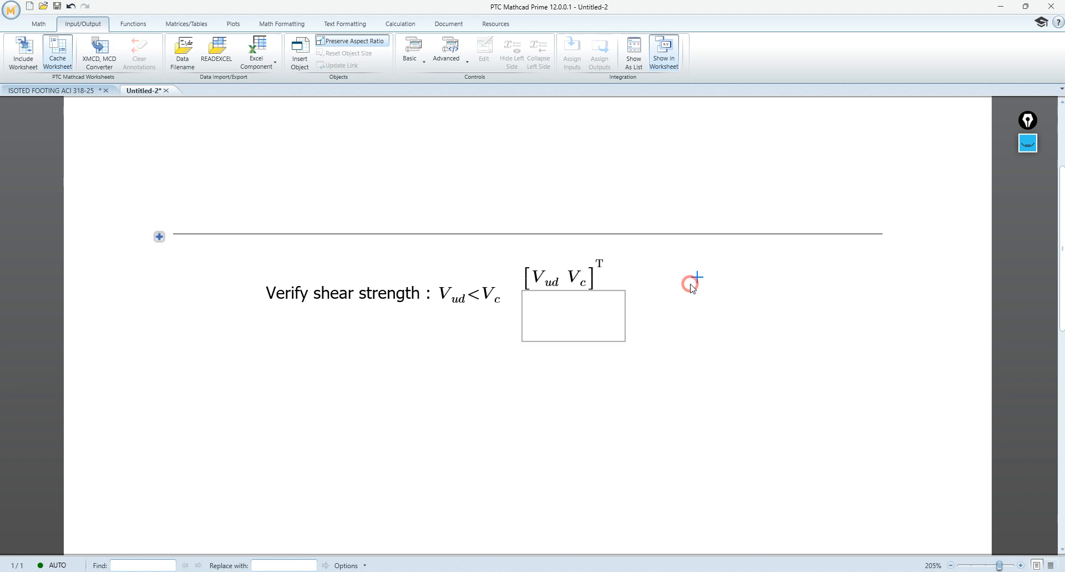
# Step: Widen the text box below the input matrix slightly
pyautogui.click(561, 304)
pyautogui.moveTo(631, 302); pyautogui.dragTo(637, 303)
pyautogui.click(657, 303)
pyautogui.click(620, 304)
pyautogui.click(674, 278)
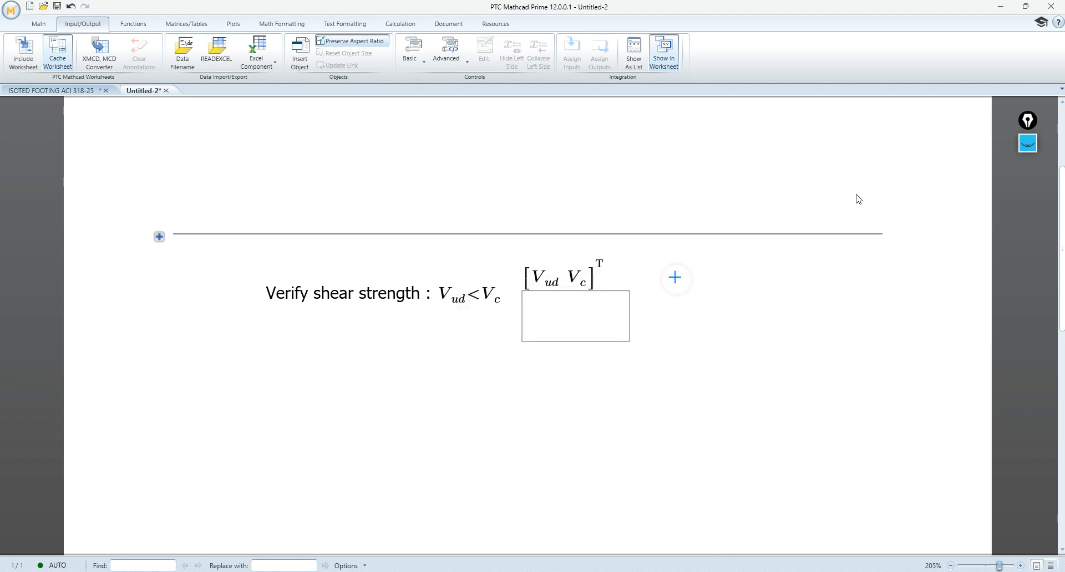
# Step: Write A above V_ud and B above V_c in circled ink, clear and hide the annotations, and select the control's input matrix
pyautogui.click(1028, 143)
pyautogui.click(1027, 194)
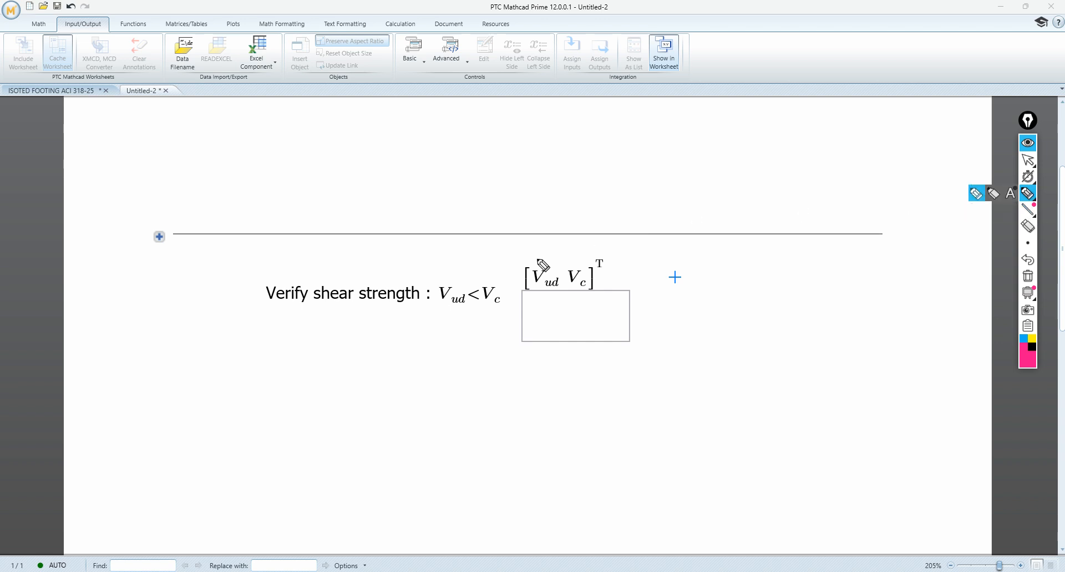
pyautogui.moveTo(536, 266)
pyautogui.mouseDown()
pyautogui.moveTo(533, 256)
pyautogui.moveTo(558, 253)
pyautogui.moveTo(593, 271)
pyautogui.mouseUp()
pyautogui.moveTo(551, 225)
pyautogui.mouseDown()
pyautogui.moveTo(532, 228)
pyautogui.moveTo(592, 275)
pyautogui.moveTo(488, 224)
pyautogui.mouseUp()
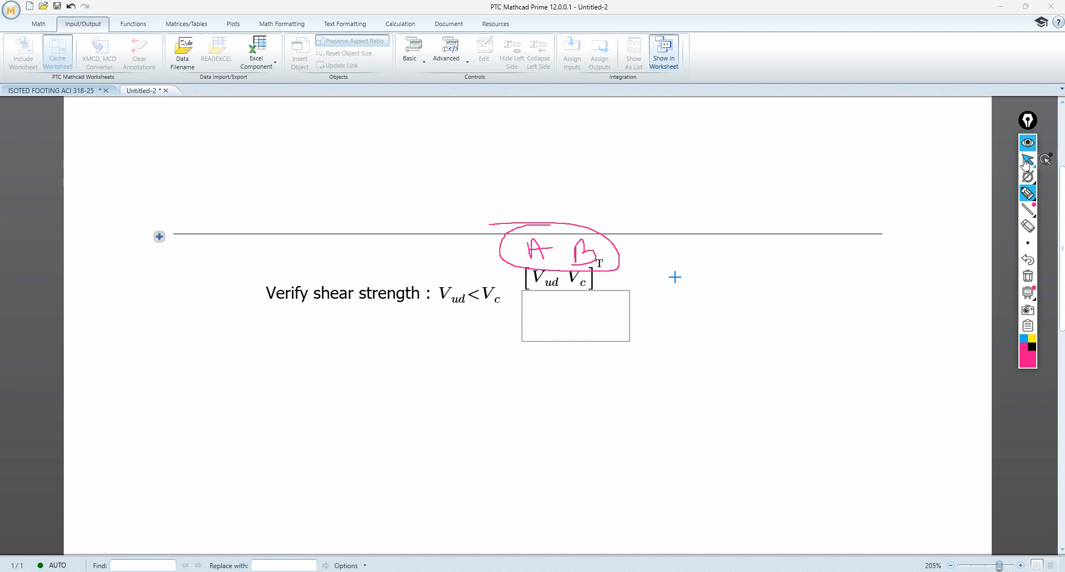
pyautogui.click(1027, 276)
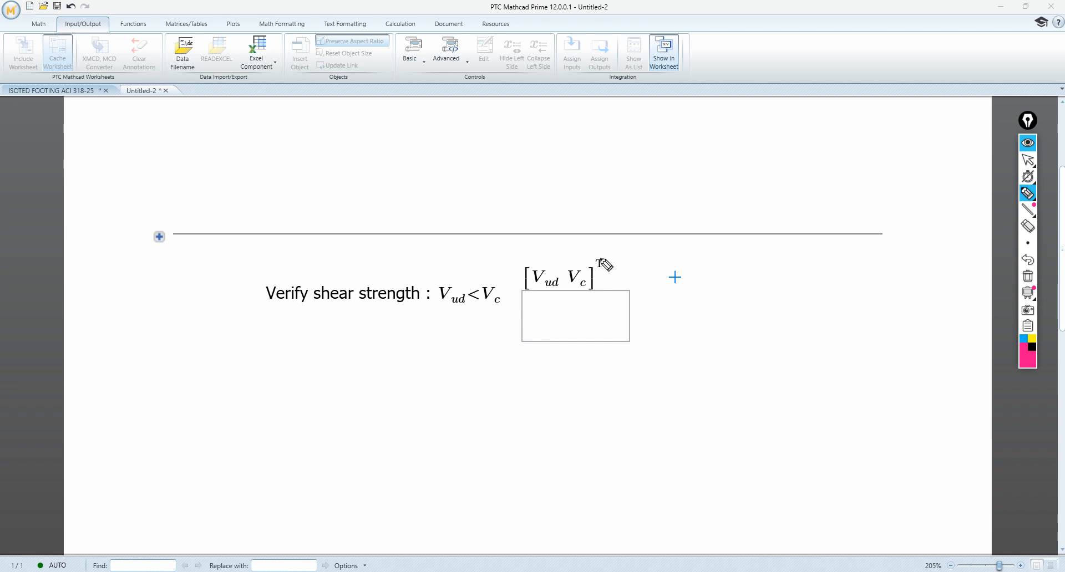
pyautogui.click(1027, 142)
pyautogui.click(597, 271)
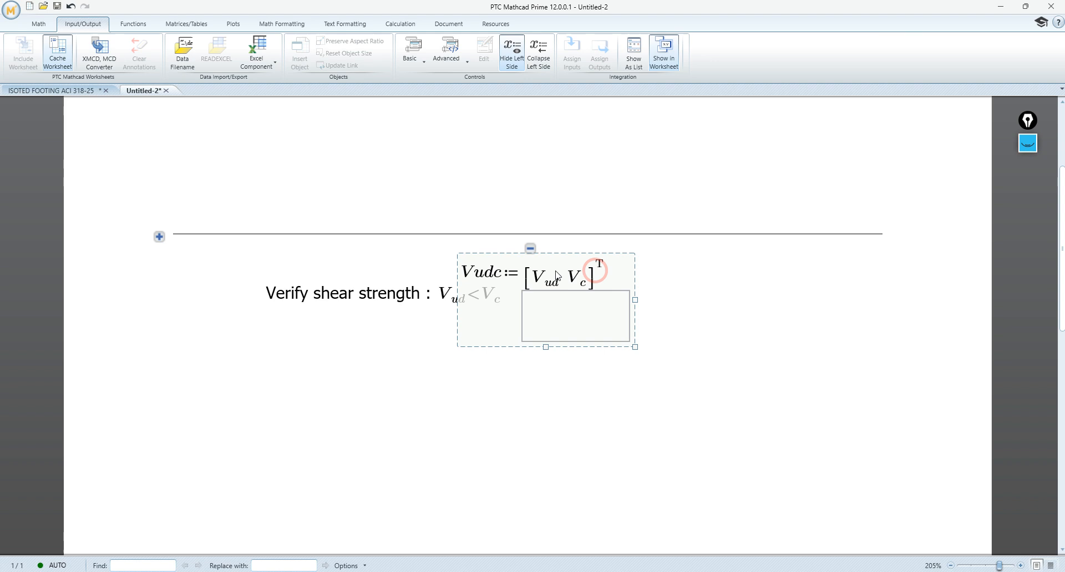
# Step: Collapse the input matrix above the text box control and make the box slightly narrower and taller
pyautogui.click(531, 249)
pyautogui.click(735, 284)
pyautogui.click(508, 277)
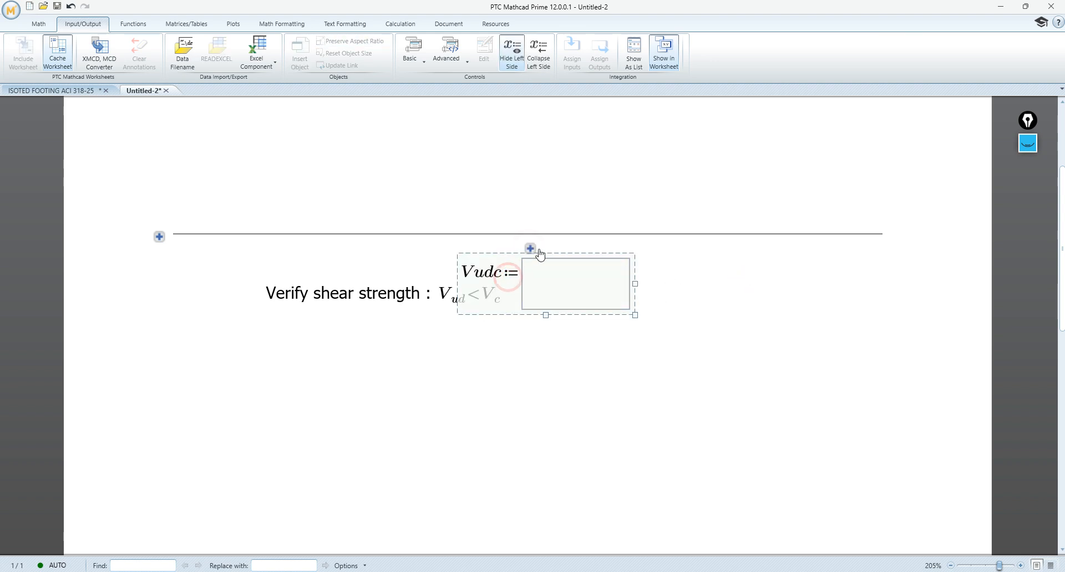
pyautogui.click(554, 254)
pyautogui.click(716, 280)
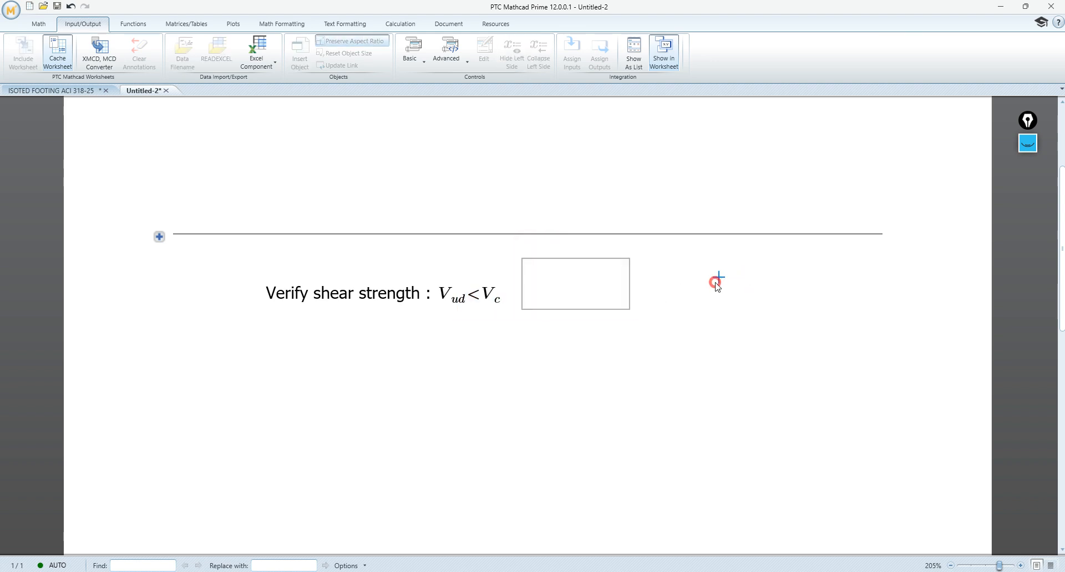
pyautogui.click(582, 295)
pyautogui.moveTo(636, 311); pyautogui.dragTo(631, 314)
pyautogui.click(675, 302)
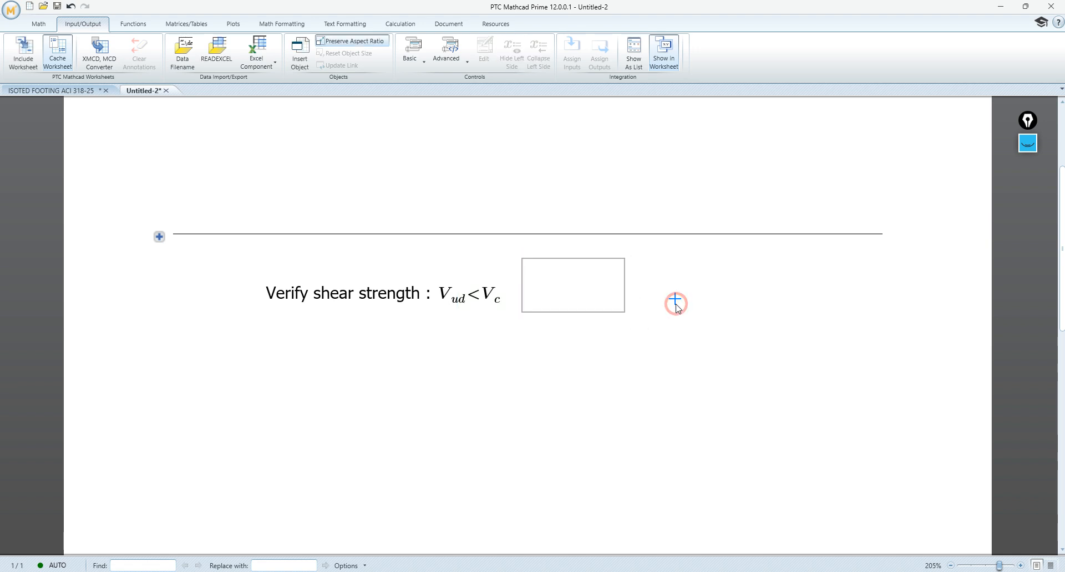
# Step: Open the text box control's script editor, keep JScript as the language, and copy the entire default script
pyautogui.click(563, 278)
pyautogui.rightClick(565, 279)
pyautogui.click(579, 285)
pyautogui.click(563, 278)
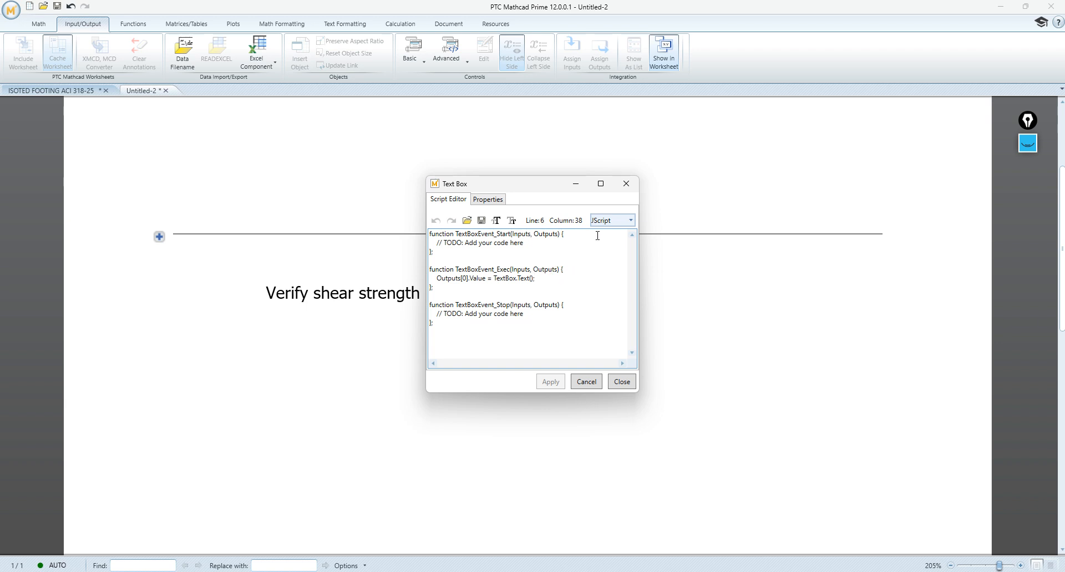
pyautogui.click(610, 220)
pyautogui.click(606, 220)
pyautogui.click(571, 288)
pyautogui.hotkey('ctrl', 'a')
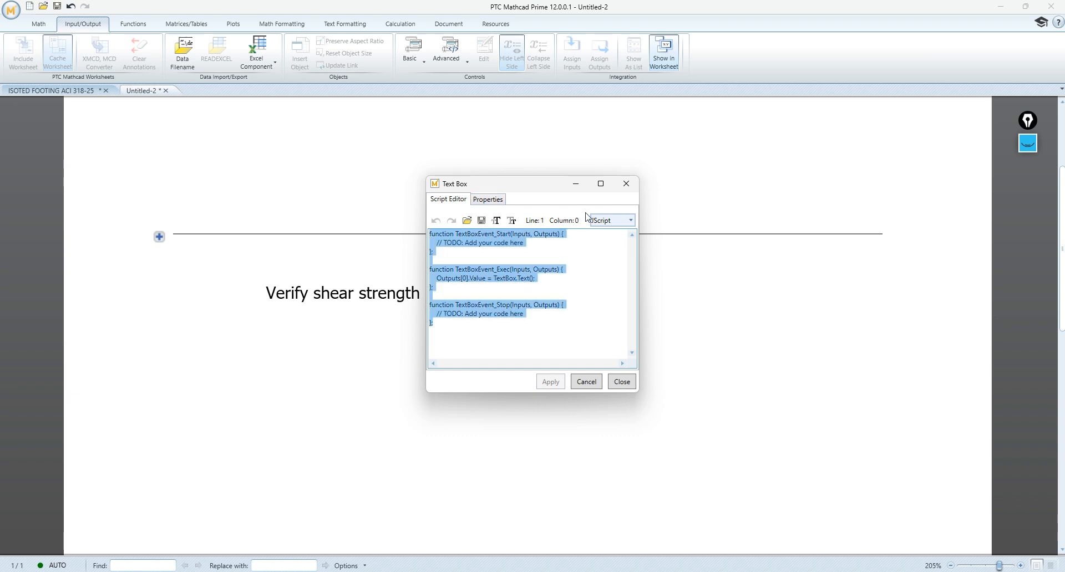
# Step: Switch to ChatGPT and paste the copied text box script into a new chat prompt
pyautogui.click(579, 184)
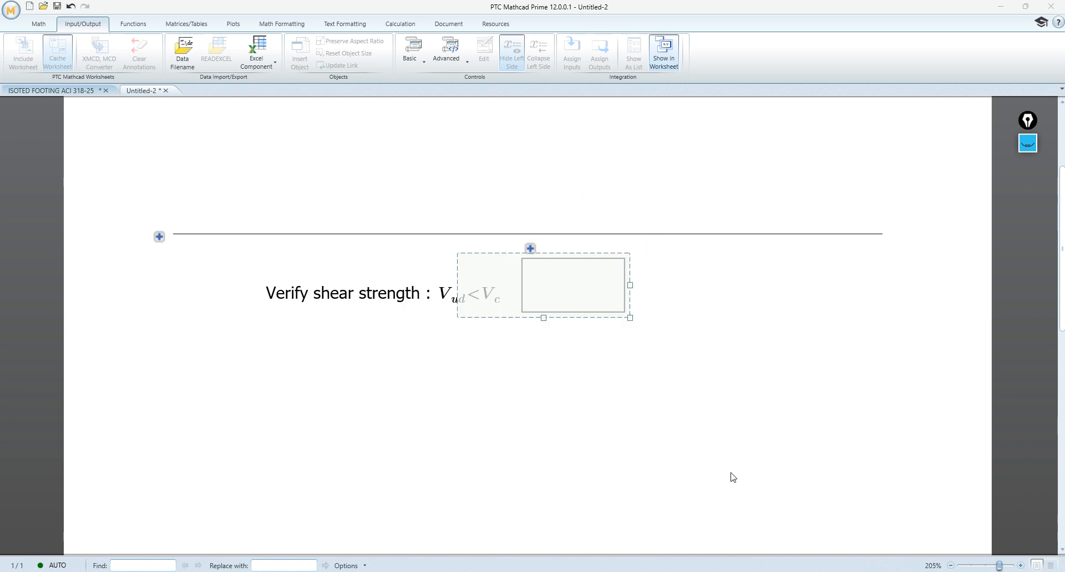
pyautogui.click(617, 571)
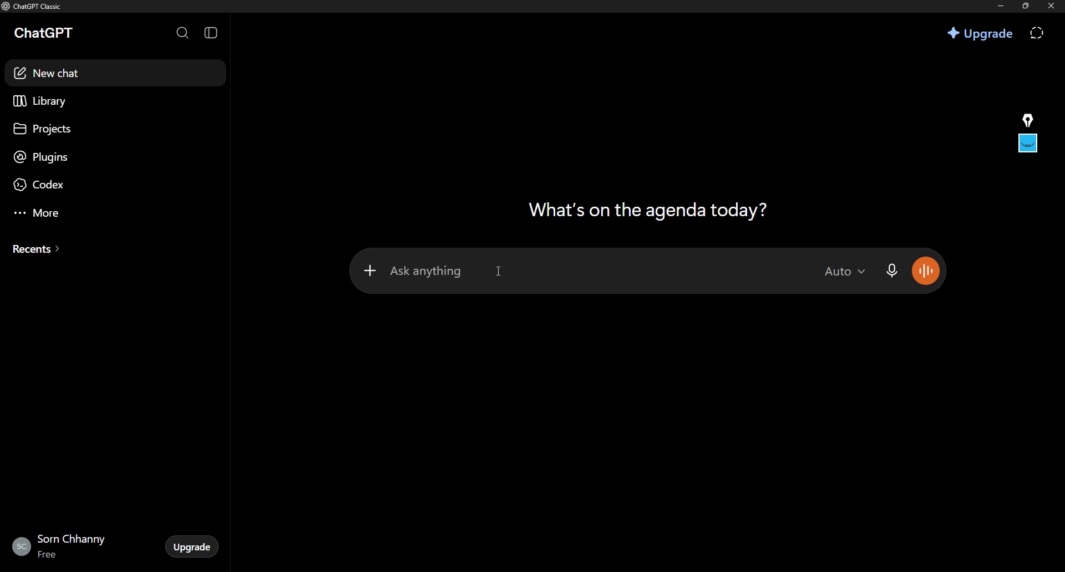
pyautogui.hotkey('ctrl', 'v')
pyautogui.scroll(-1, 560, 371)
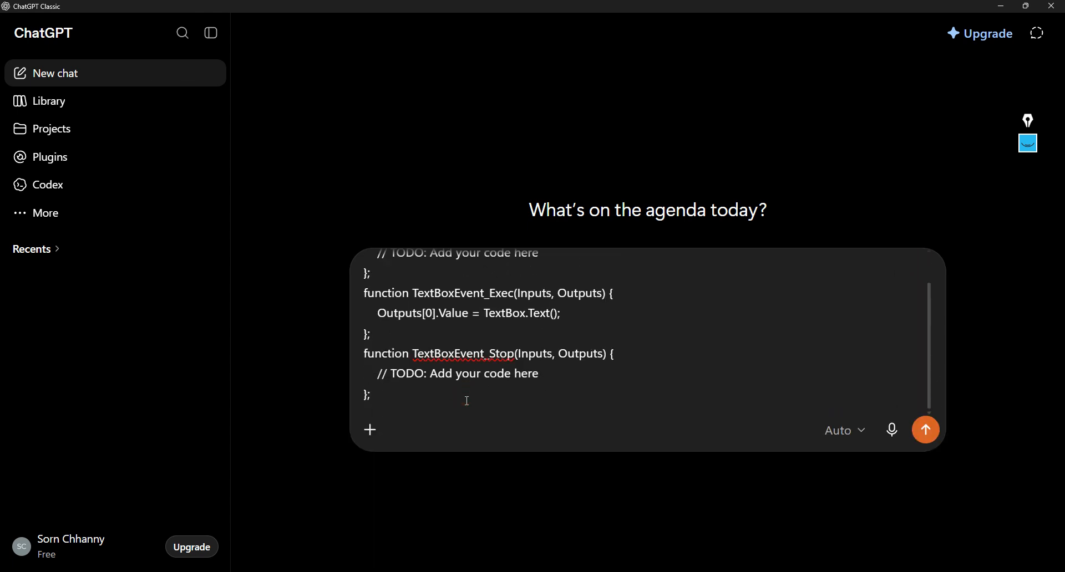
# Step: Switch back to PTC Mathcad and close the text box control's script editor
pyautogui.moveTo(753, 571)
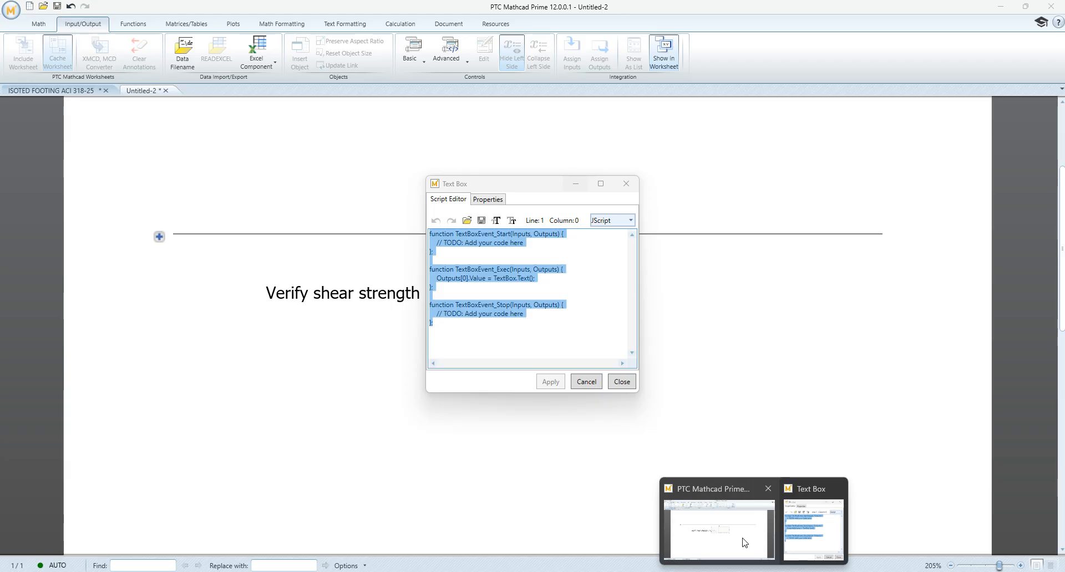
pyautogui.click(741, 534)
pyautogui.click(612, 386)
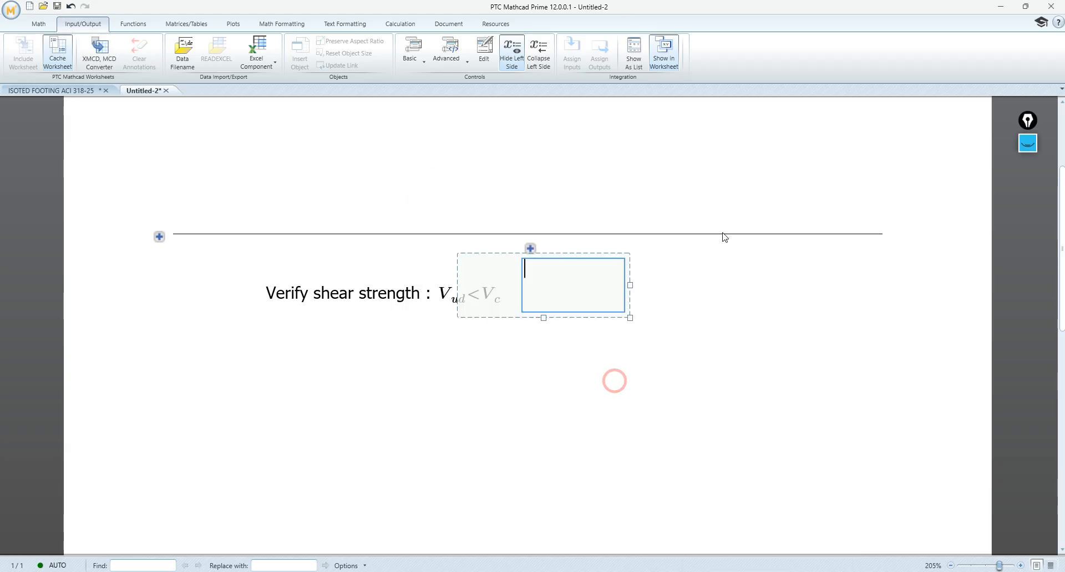
pyautogui.click(805, 190)
pyautogui.click(1027, 142)
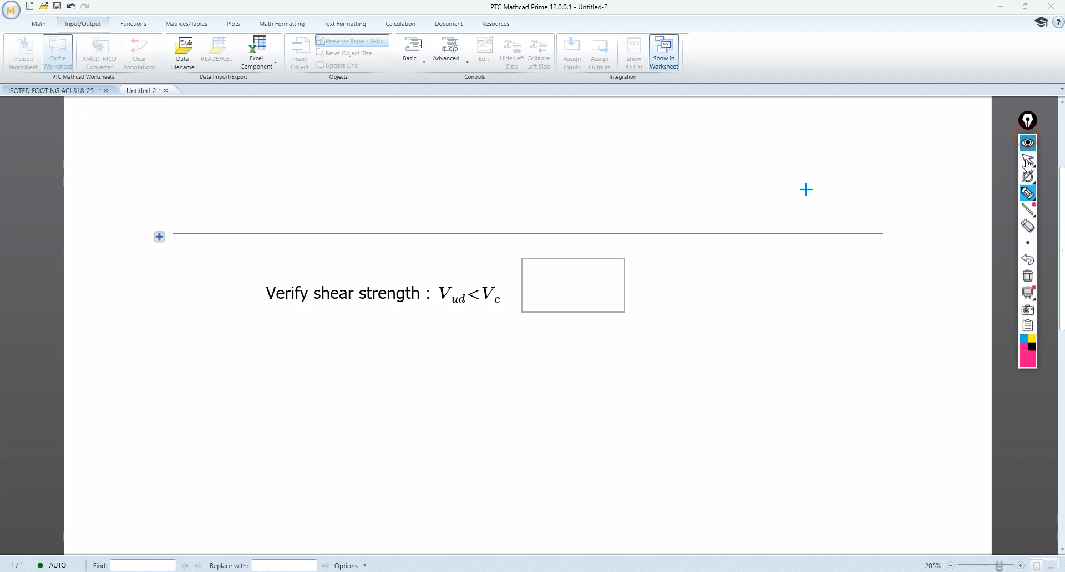
pyautogui.click(1028, 195)
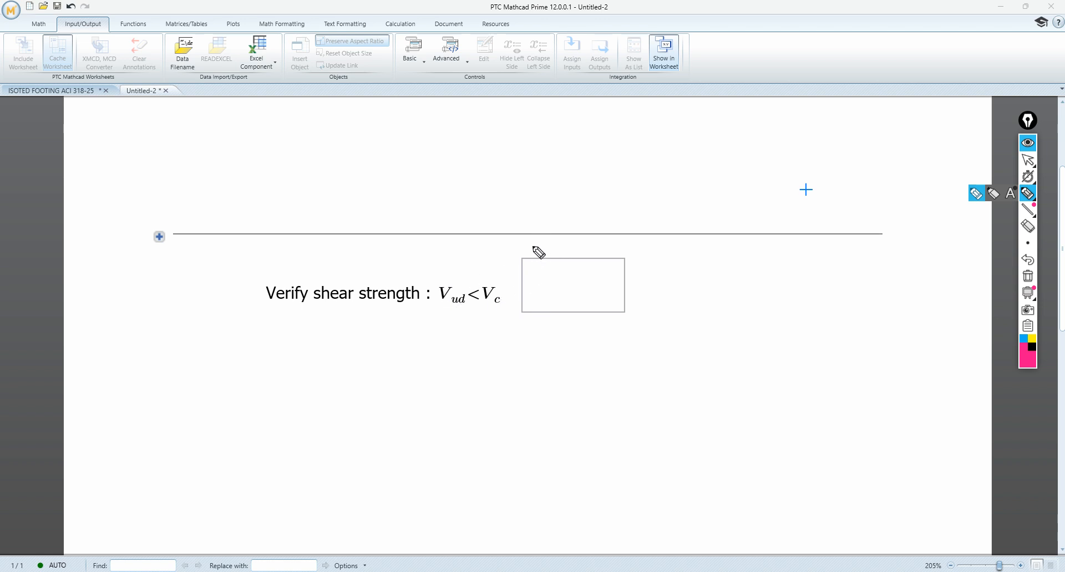
pyautogui.click(1026, 143)
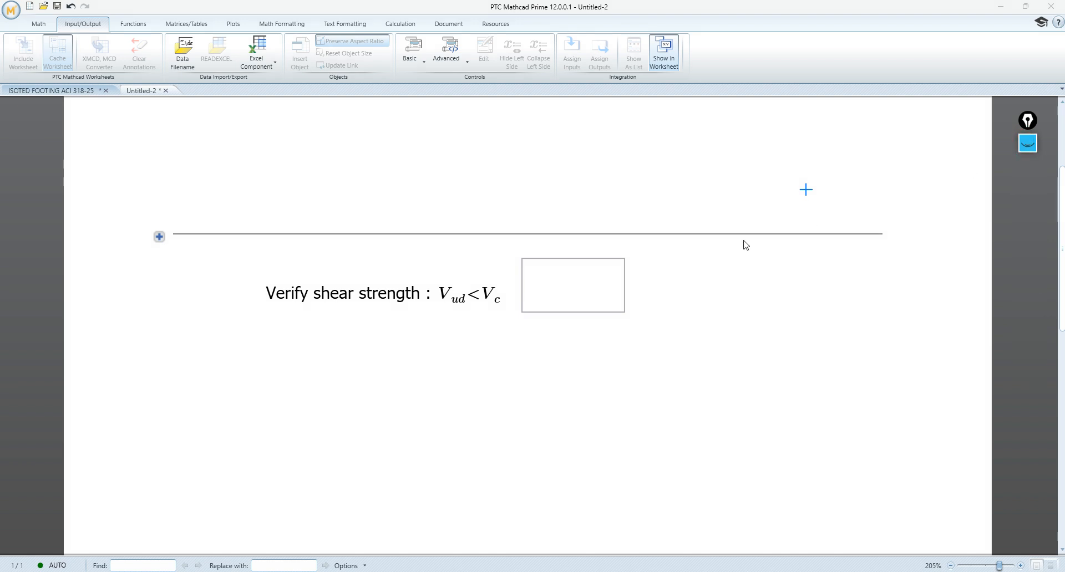
# Step: Expand the control's input matrix and highlight its V_ud and V_c elements in turn
pyautogui.click(569, 278)
pyautogui.click(530, 249)
pyautogui.click(536, 274)
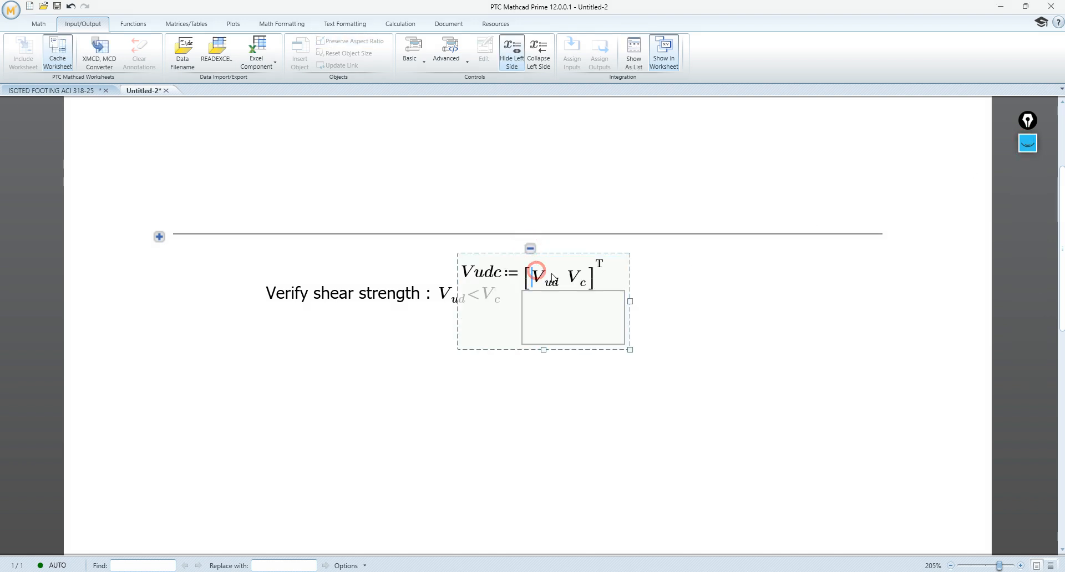
pyautogui.moveTo(541, 276); pyautogui.dragTo(554, 279)
pyautogui.moveTo(570, 274)
pyautogui.mouseDown()
pyautogui.moveTo(586, 277)
pyautogui.moveTo(536, 276)
pyautogui.moveTo(583, 278)
pyautogui.mouseUp()
# Step: Write circled A above V_ud and circled B above V_c in ink, and note A < B "OK" below the box
pyautogui.click(1024, 147)
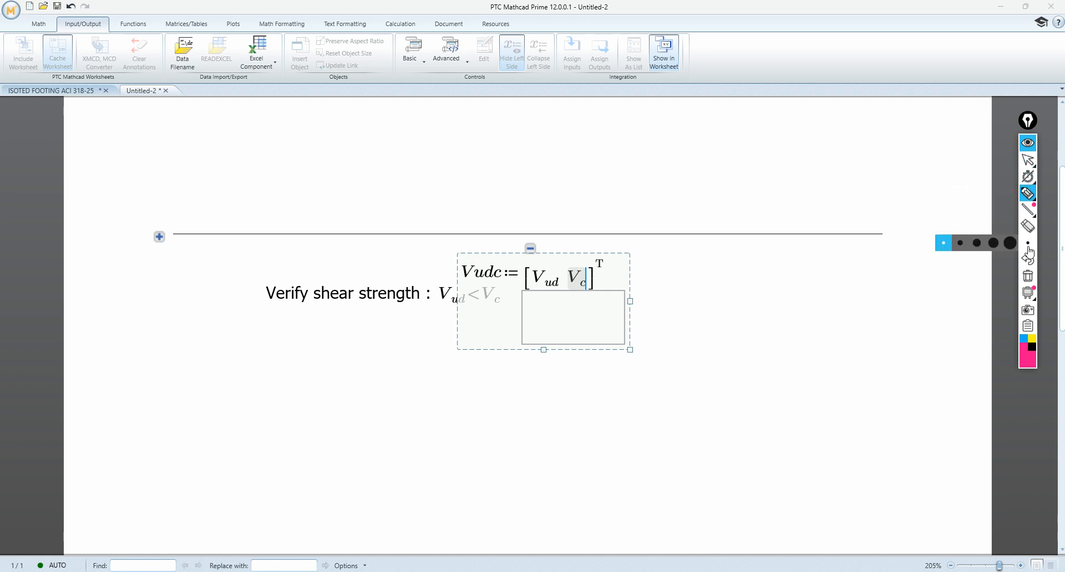
pyautogui.moveTo(530, 248)
pyautogui.mouseDown()
pyautogui.moveTo(607, 247)
pyautogui.moveTo(595, 266)
pyautogui.moveTo(617, 268)
pyautogui.moveTo(588, 240)
pyautogui.moveTo(507, 249)
pyautogui.moveTo(552, 244)
pyautogui.mouseUp()
pyautogui.moveTo(519, 397)
pyautogui.mouseDown()
pyautogui.moveTo(519, 366)
pyautogui.moveTo(531, 396)
pyautogui.moveTo(533, 378)
pyautogui.moveTo(579, 385)
pyautogui.mouseUp()
pyautogui.moveTo(578, 365)
pyautogui.mouseDown()
pyautogui.moveTo(599, 375)
pyautogui.moveTo(581, 384)
pyautogui.mouseUp()
pyautogui.moveTo(651, 357); pyautogui.dragTo(650, 374)
pyautogui.moveTo(656, 356)
pyautogui.mouseDown()
pyautogui.moveTo(657, 371)
pyautogui.moveTo(683, 356)
pyautogui.moveTo(687, 382)
pyautogui.moveTo(688, 369)
pyautogui.mouseUp()
pyautogui.moveTo(689, 368); pyautogui.dragTo(713, 366)
pyautogui.moveTo(719, 350); pyautogui.dragTo(719, 366)
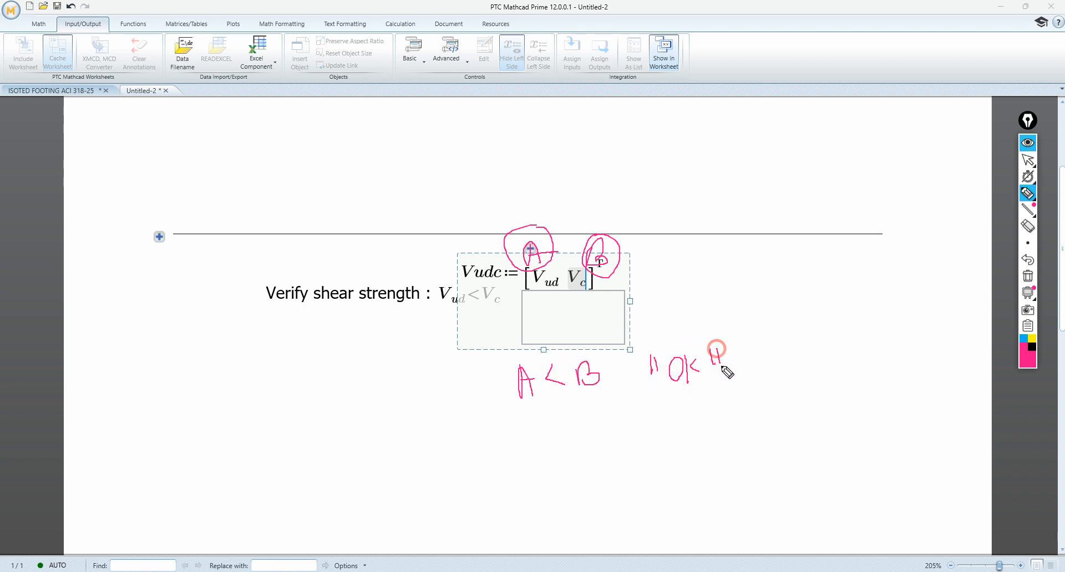
# Step: Write A > B "NO" in ink under the first condition and circle the two result texts
pyautogui.moveTo(524, 415); pyautogui.dragTo(526, 441)
pyautogui.moveTo(524, 416); pyautogui.dragTo(541, 435)
pyautogui.moveTo(531, 427)
pyautogui.mouseDown()
pyautogui.moveTo(575, 421)
pyautogui.moveTo(562, 435)
pyautogui.mouseUp()
pyautogui.moveTo(588, 398)
pyautogui.mouseDown()
pyautogui.moveTo(587, 436)
pyautogui.moveTo(596, 427)
pyautogui.mouseUp()
pyautogui.moveTo(654, 409)
pyautogui.mouseDown()
pyautogui.moveTo(658, 423)
pyautogui.moveTo(691, 413)
pyautogui.moveTo(691, 426)
pyautogui.mouseUp()
pyautogui.moveTo(690, 396)
pyautogui.mouseDown()
pyautogui.moveTo(706, 399)
pyautogui.moveTo(713, 418)
pyautogui.moveTo(710, 395)
pyautogui.moveTo(725, 403)
pyautogui.mouseUp()
pyautogui.moveTo(685, 331)
pyautogui.mouseDown()
pyautogui.moveTo(629, 383)
pyautogui.moveTo(763, 424)
pyautogui.moveTo(665, 336)
pyautogui.mouseUp()
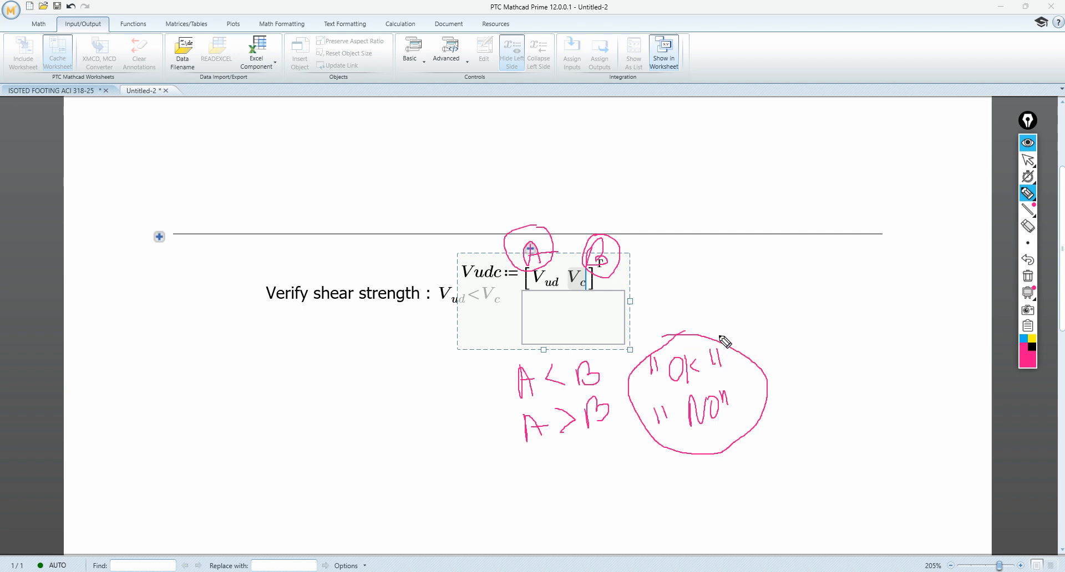
# Step: Clear all ink annotations and hide the annotation tools
pyautogui.click(1028, 243)
pyautogui.click(1028, 276)
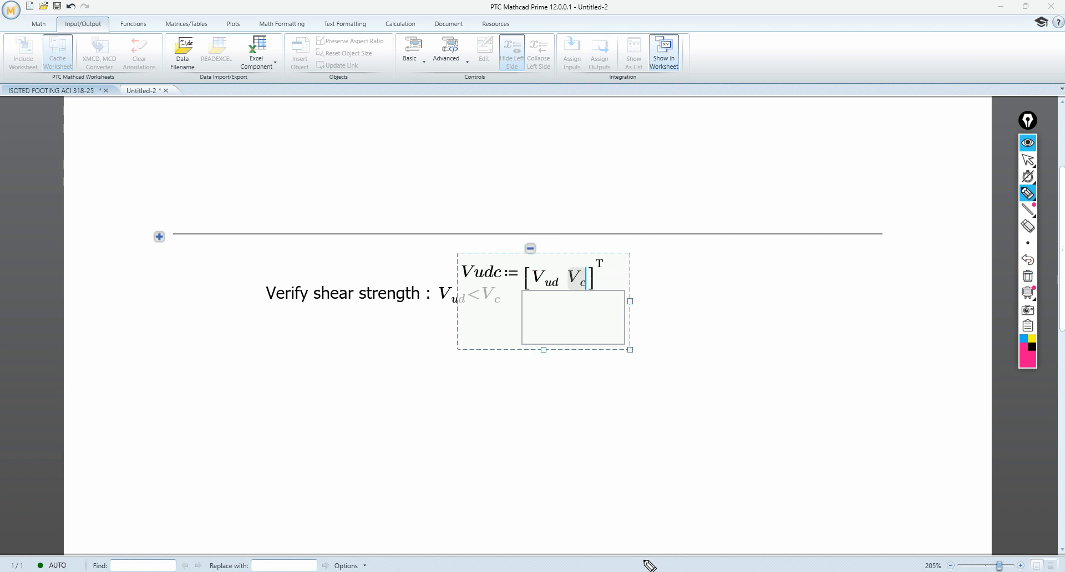
pyautogui.click(1028, 143)
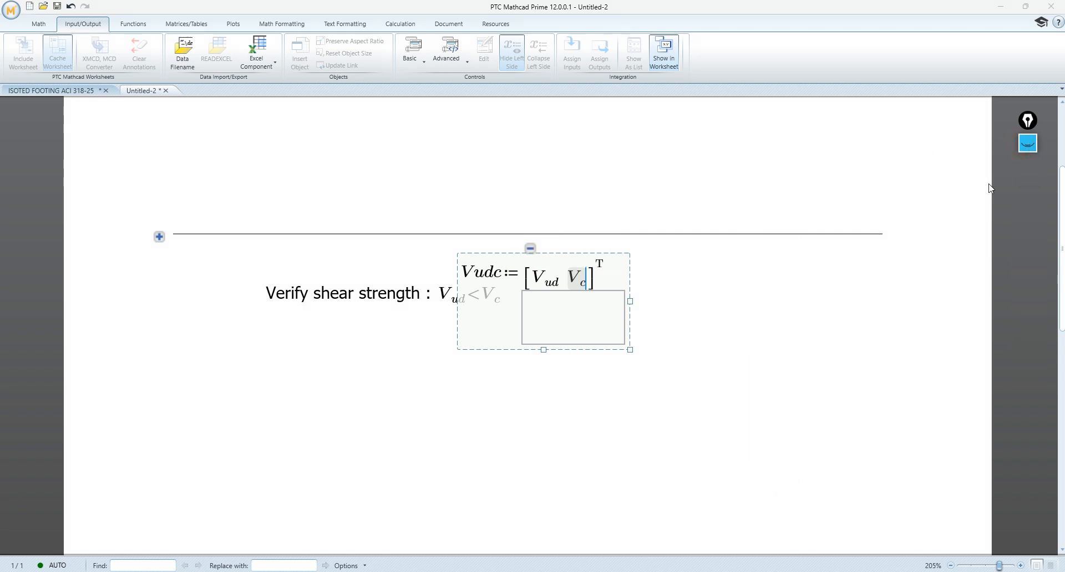
# Step: In ChatGPT, append "Edit this code to when A < B display the text "OK" if not display "NO"" and send the prompt
pyautogui.click(631, 541)
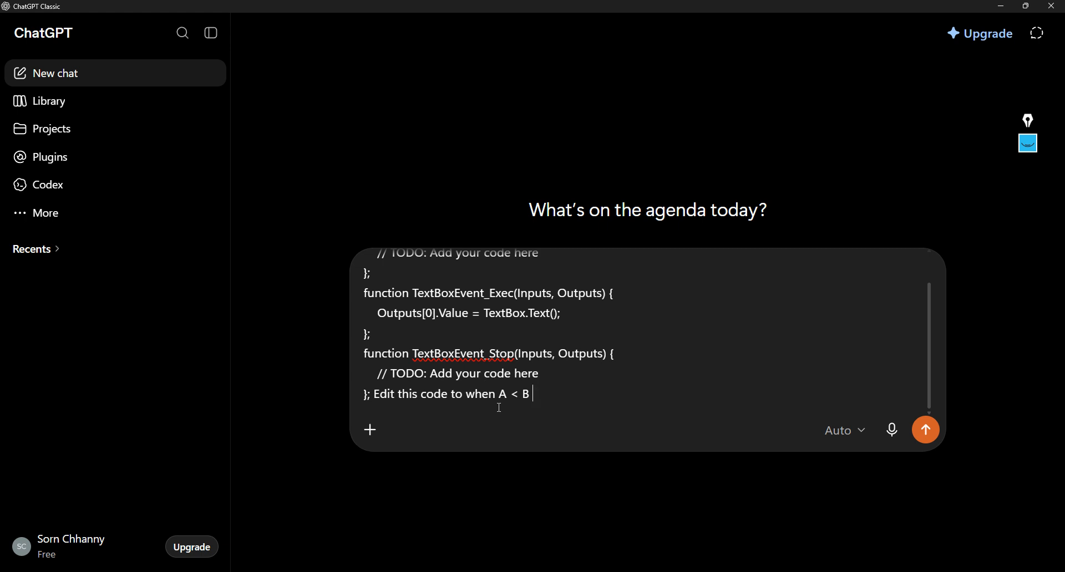
pyautogui.write('display the text')
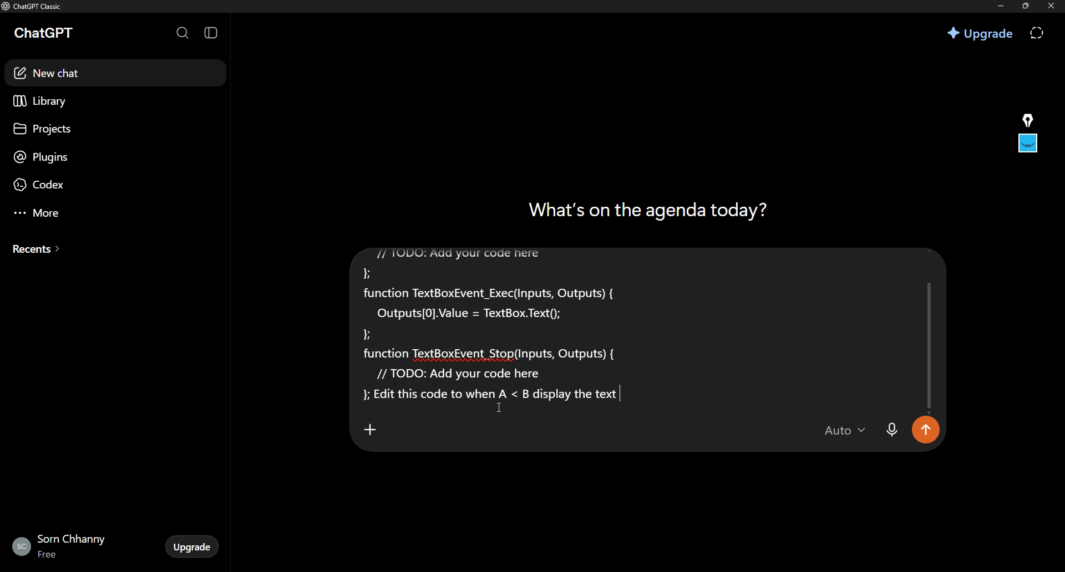
pyautogui.write(' "OK" if no')
pyautogui.write('t "NO')
pyautogui.click(680, 404)
pyautogui.write('display t')
pyautogui.press('BackSpace')
pyautogui.press('BackSpace')
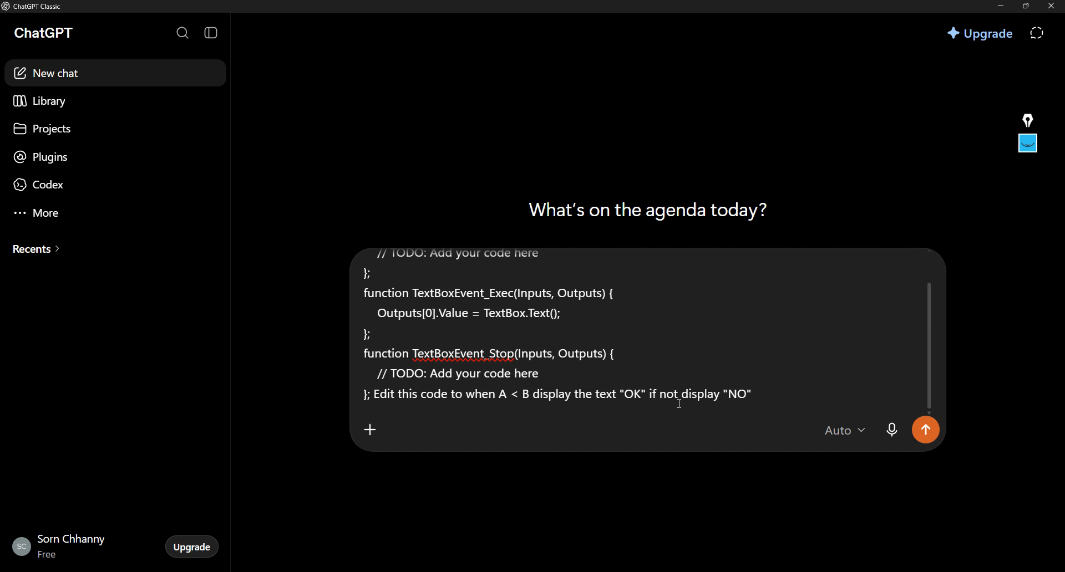
pyautogui.click(774, 388)
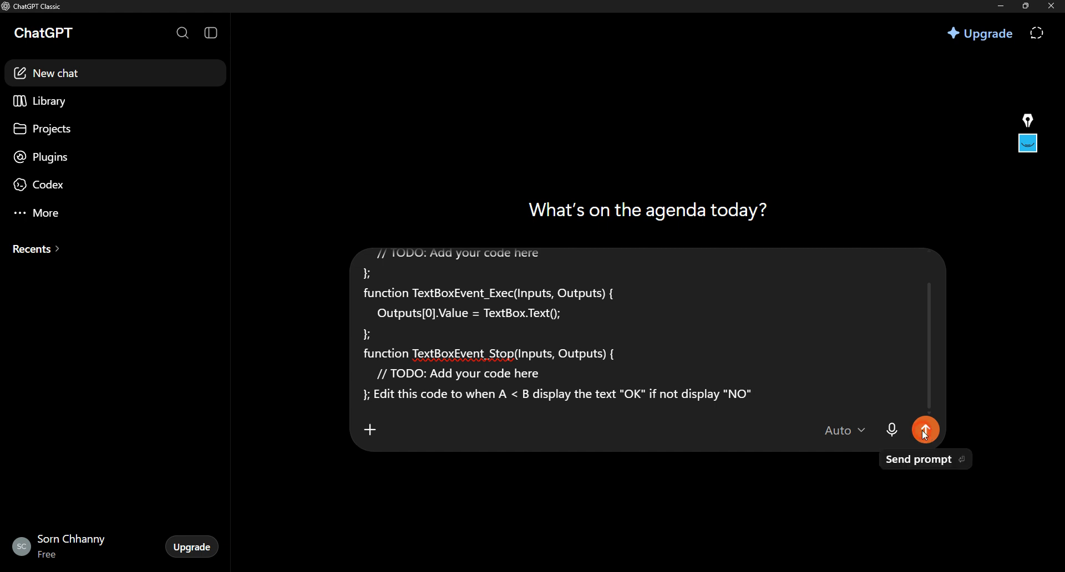
pyautogui.click(925, 435)
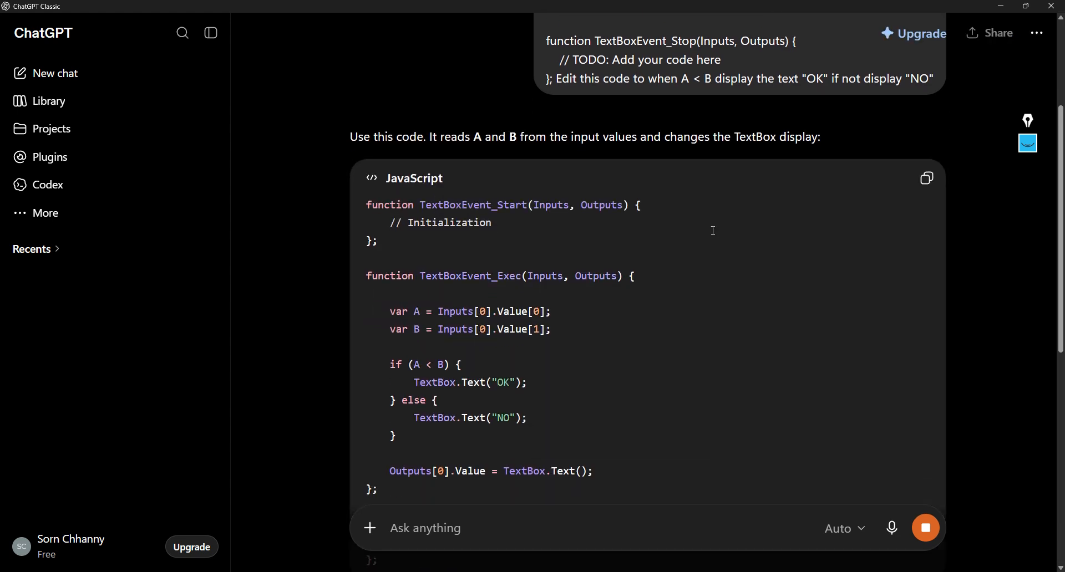
# Step: Copy the generated JavaScript code and switch back to PTC Mathcad
pyautogui.scroll(5, 800, 232)
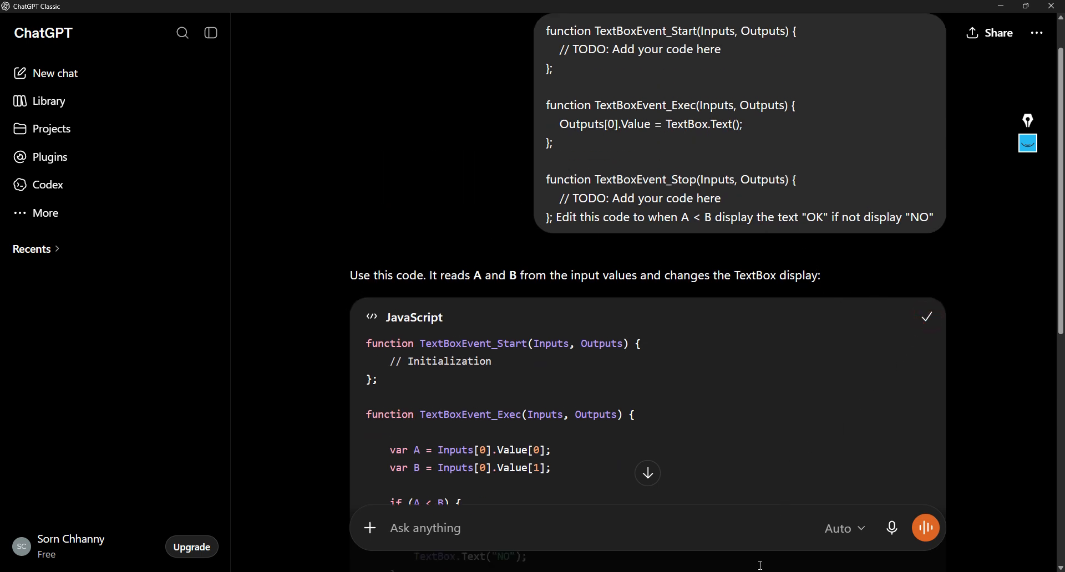
pyautogui.moveTo(754, 570)
pyautogui.click(747, 544)
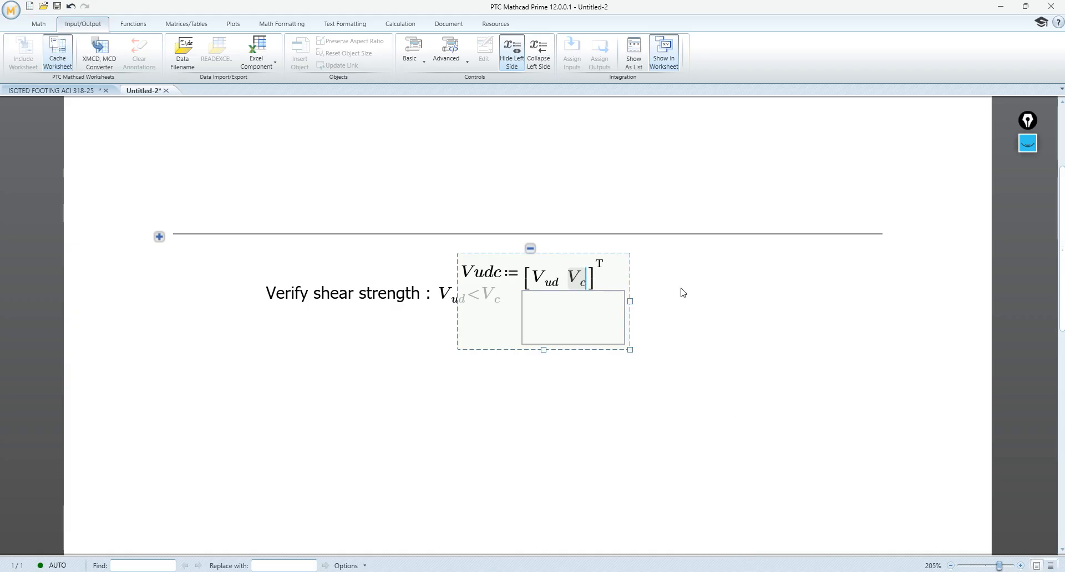
# Step: Collapse the V_ud and V_c input matrix of the text box control
pyautogui.click(529, 248)
pyautogui.click(772, 266)
pyautogui.click(549, 291)
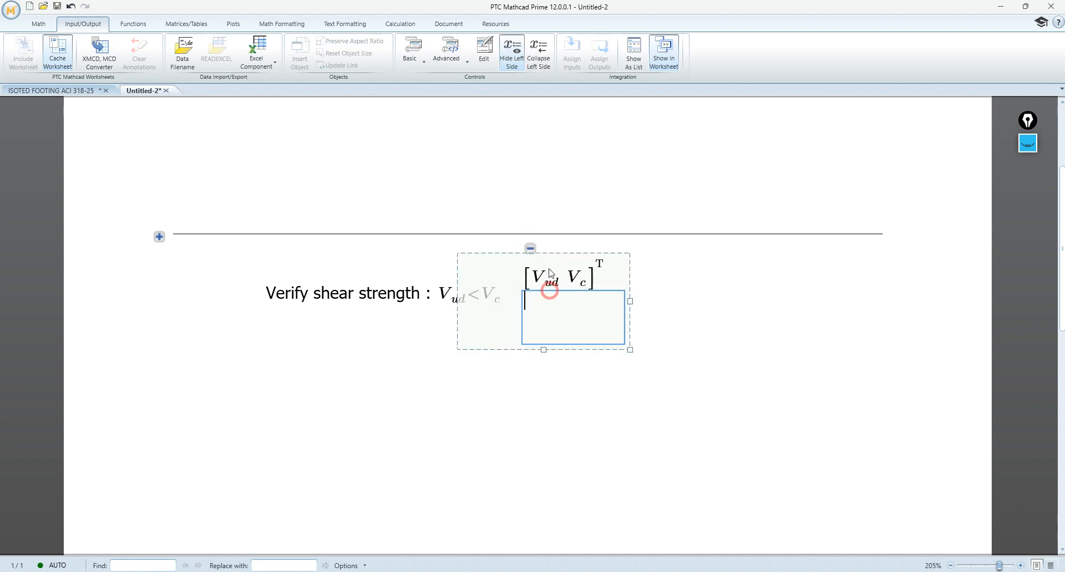
pyautogui.click(530, 248)
pyautogui.click(647, 278)
pyautogui.click(570, 279)
pyautogui.rightClick(570, 278)
pyautogui.click(585, 286)
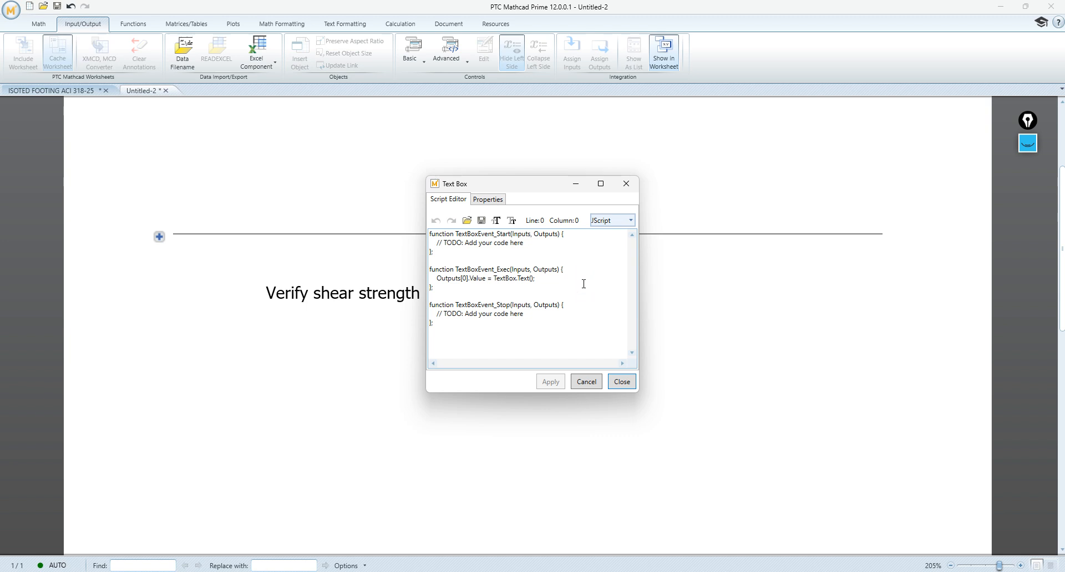
pyautogui.click(626, 183)
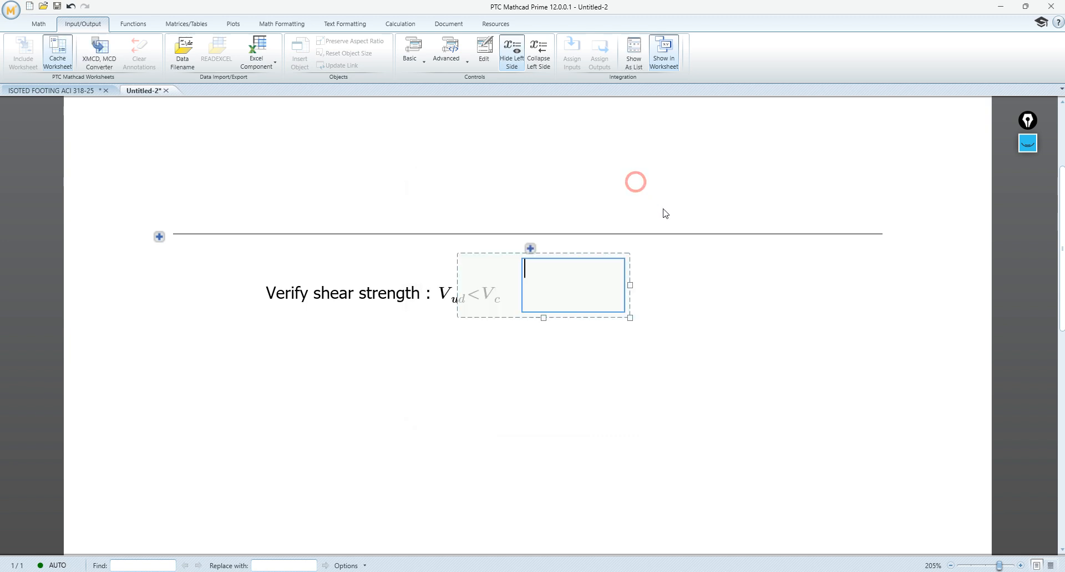
# Step: Replace the text box control's whole script with the copied A < B code, apply it, and close the script editor
pyautogui.rightClick(589, 283)
pyautogui.click(594, 289)
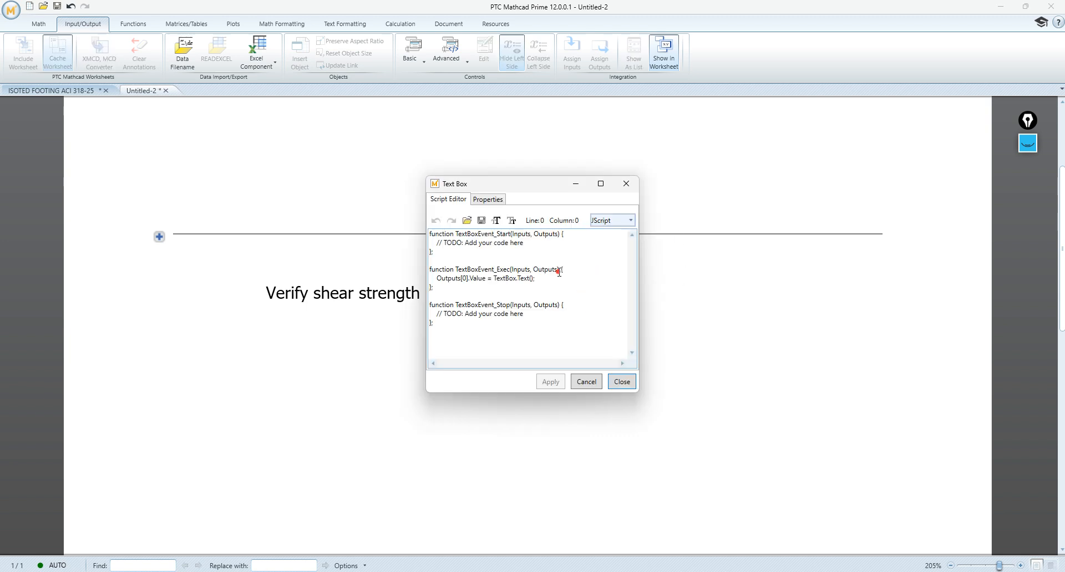
pyautogui.hotkey('ctrl', 'a')
pyautogui.press('Delete')
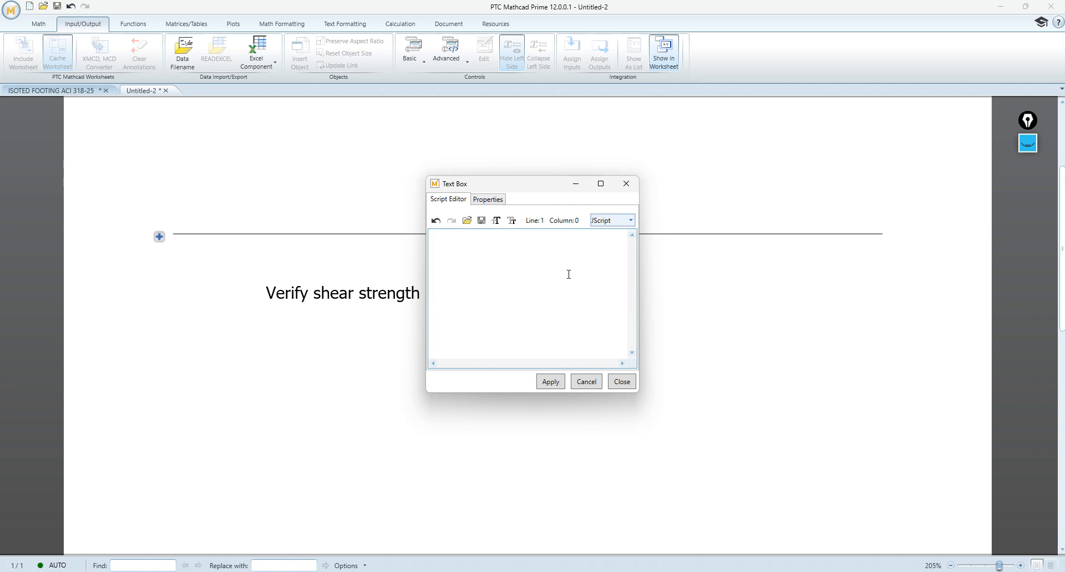
pyautogui.hotkey('ctrl', 'v')
pyautogui.scroll(2, 568, 275)
pyautogui.click(550, 381)
pyautogui.click(621, 382)
# Step: Shrink the text box to fit its text, align it beside the shear strength line, and shift both slightly left
pyautogui.click(584, 276)
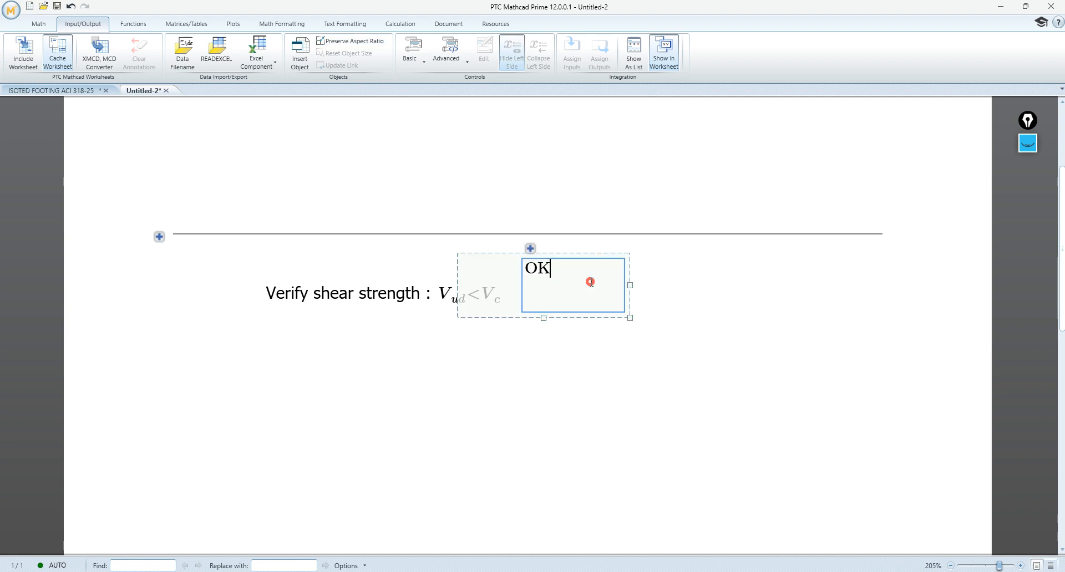
pyautogui.moveTo(630, 318); pyautogui.dragTo(568, 287)
pyautogui.click(654, 303)
pyautogui.moveTo(637, 312); pyautogui.dragTo(544, 265)
pyautogui.click(626, 299)
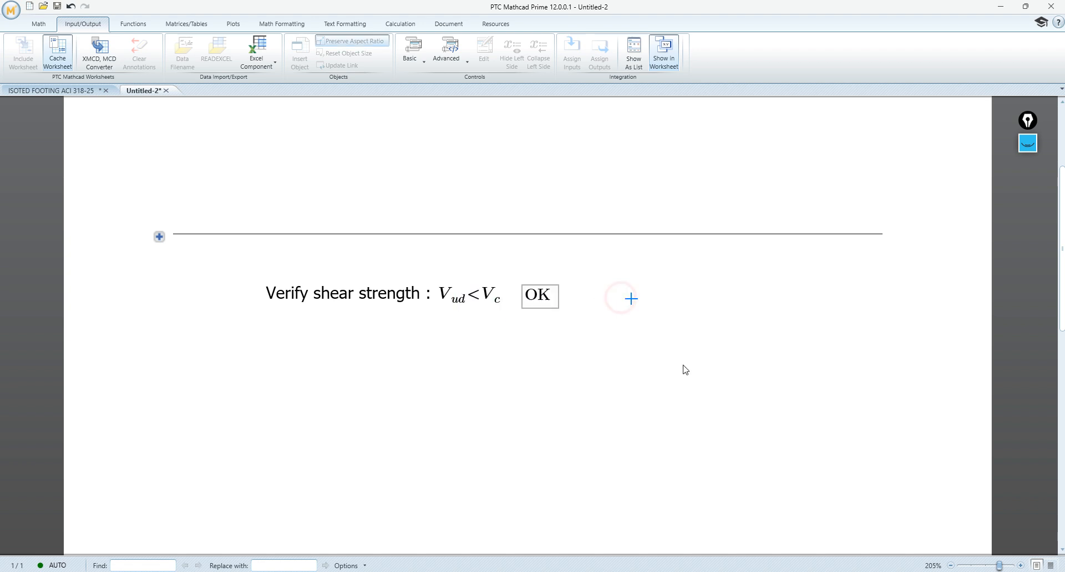
pyautogui.moveTo(668, 319); pyautogui.dragTo(295, 270)
# Step: Expand the collapsed area and set V_c to 100 kN to test the shear check
pyautogui.click(158, 239)
pyautogui.click(394, 254)
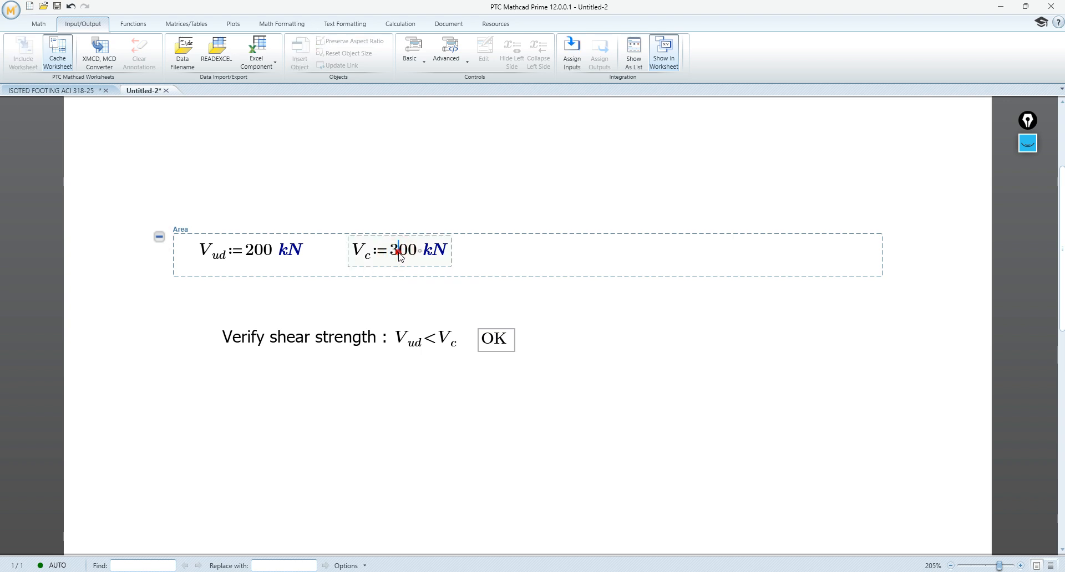
pyautogui.press('BackSpace')
pyautogui.write('1')
pyautogui.click(631, 321)
pyautogui.click(494, 345)
pyautogui.click(587, 342)
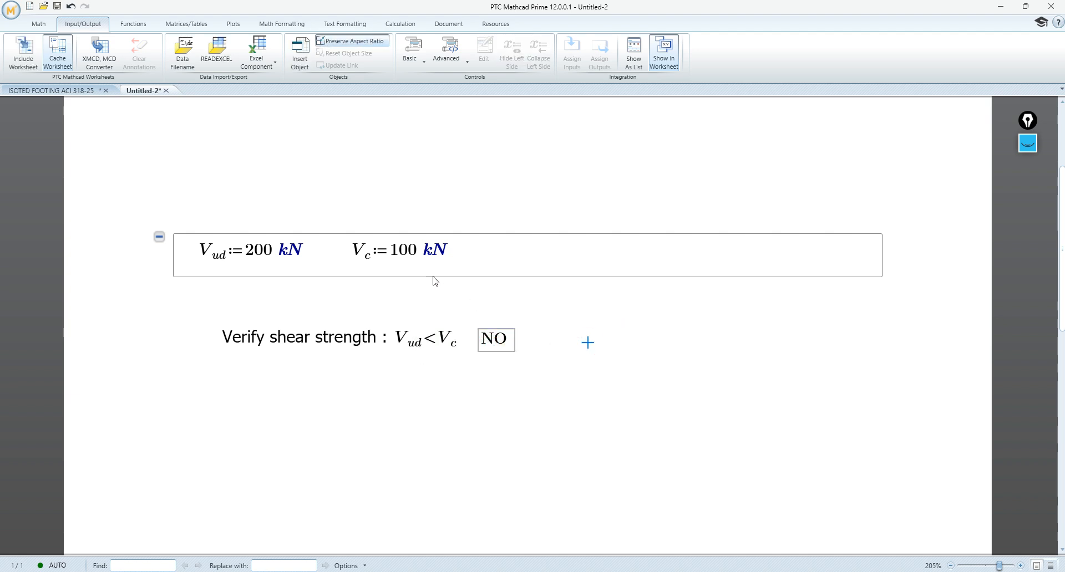
# Step: Handwrite A above V_ud, B above V_c and a less-than sign between them with the screen annotation pen
pyautogui.click(403, 254)
pyautogui.click(849, 146)
pyautogui.click(1028, 143)
pyautogui.click(1027, 193)
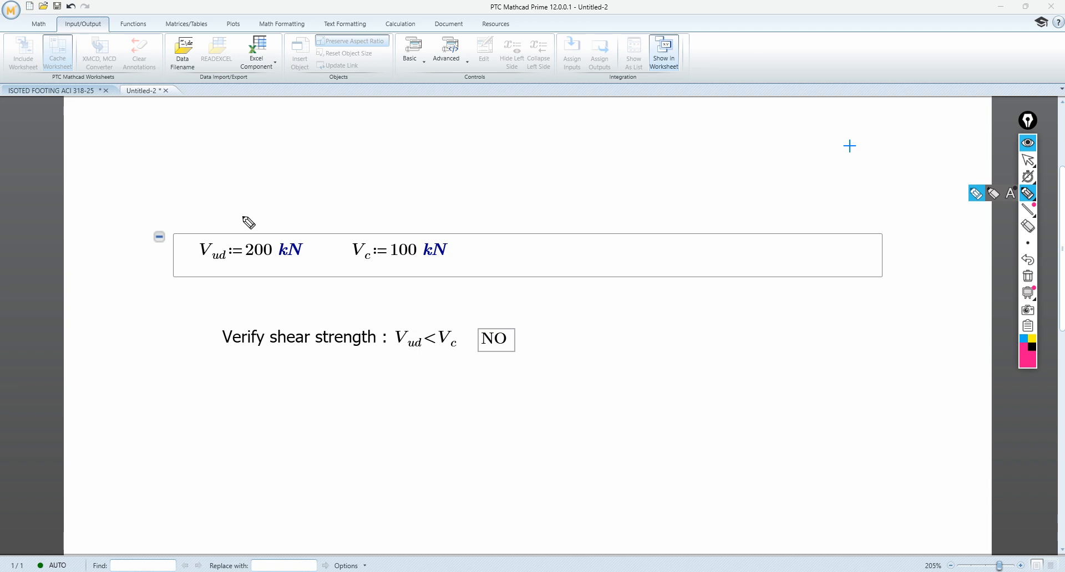
pyautogui.moveTo(222, 210); pyautogui.dragTo(230, 233)
pyautogui.moveTo(211, 223); pyautogui.dragTo(241, 221)
pyautogui.moveTo(356, 217); pyautogui.dragTo(360, 239)
pyautogui.moveTo(355, 219); pyautogui.dragTo(351, 232)
pyautogui.moveTo(294, 205); pyautogui.dragTo(305, 231)
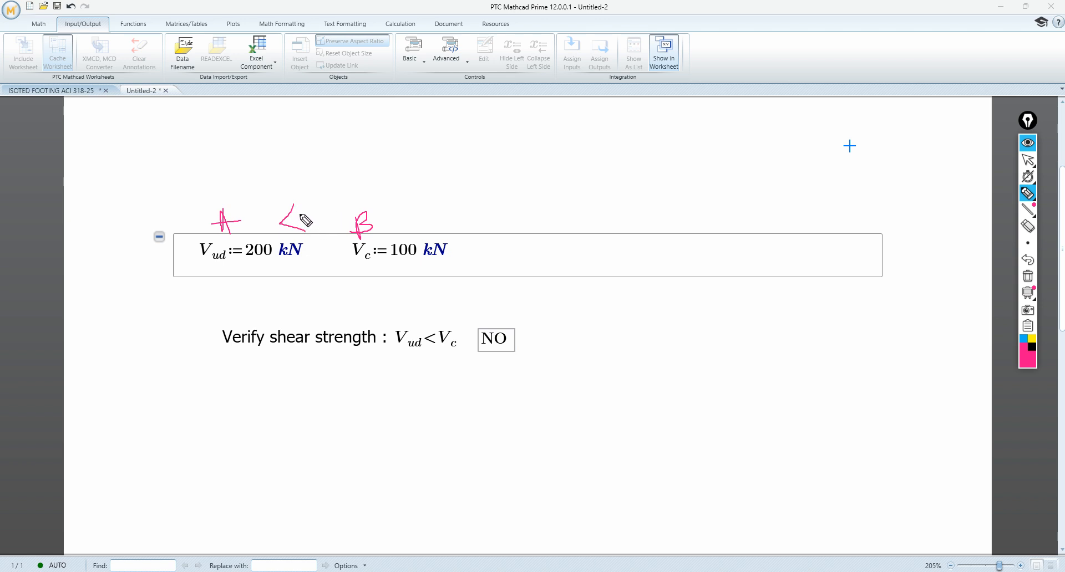
pyautogui.click(1028, 159)
# Step: Set V_c to 300 kN to test the shear check
pyautogui.click(492, 339)
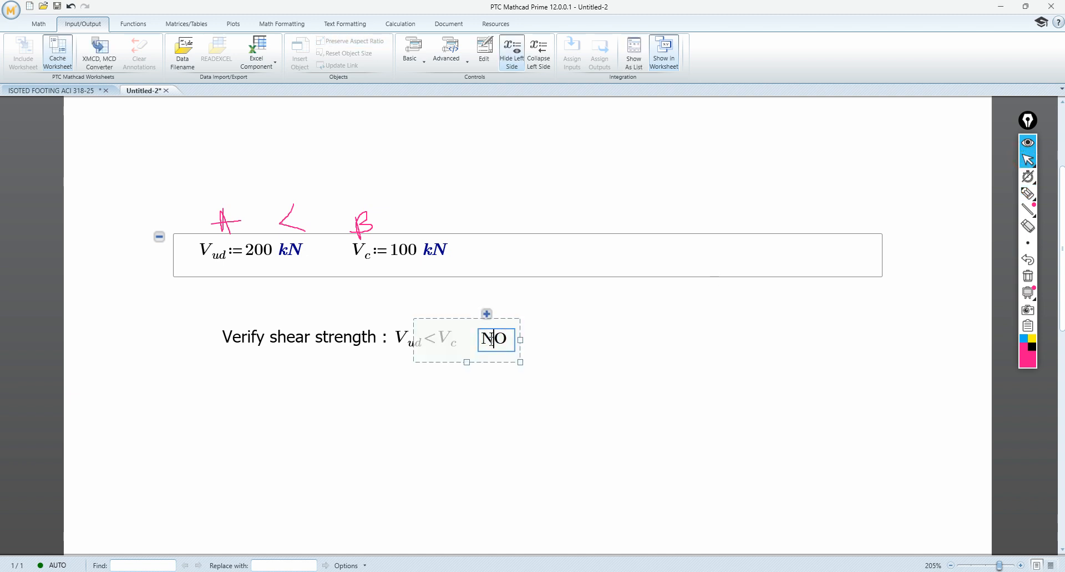
pyautogui.click(400, 259)
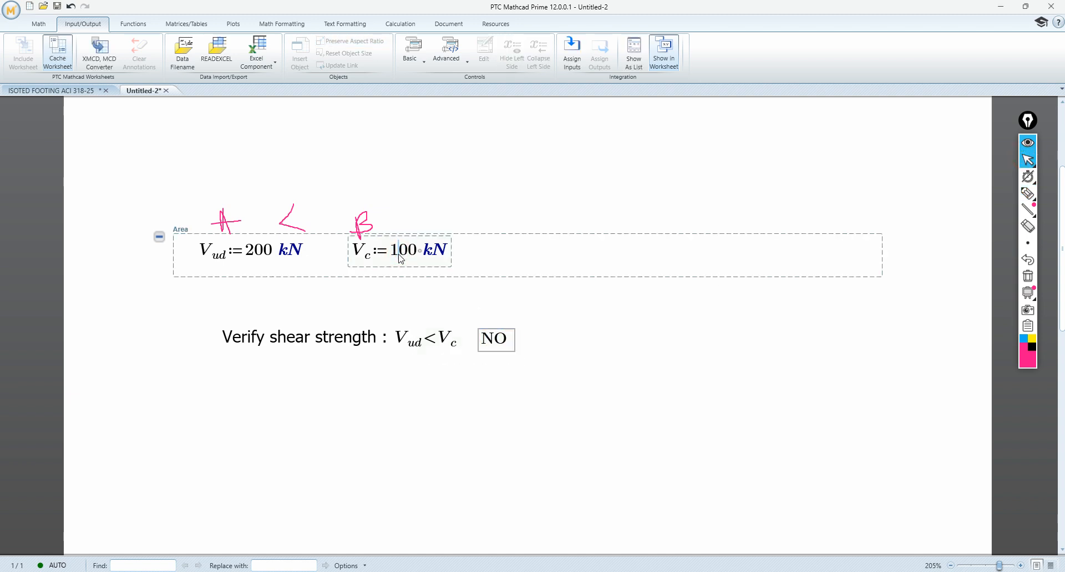
pyautogui.press('BackSpace')
pyautogui.write('3')
pyautogui.click(667, 361)
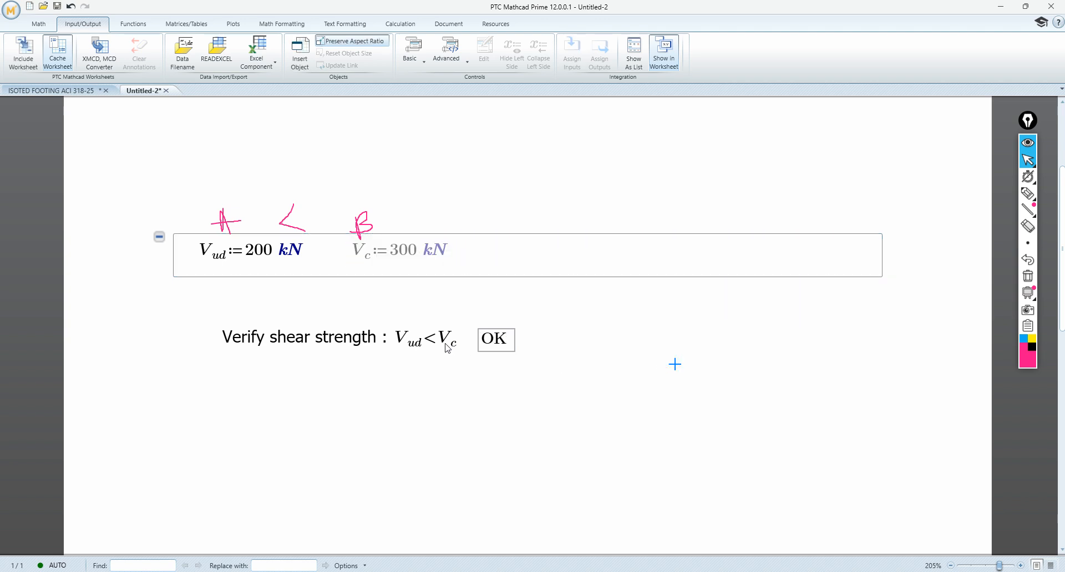
# Step: Set V_c back to 100 kN to test the opposite case of the shear check
pyautogui.click(487, 340)
pyautogui.click(398, 258)
pyautogui.press('BackSpace')
pyautogui.write('1')
pyautogui.click(591, 193)
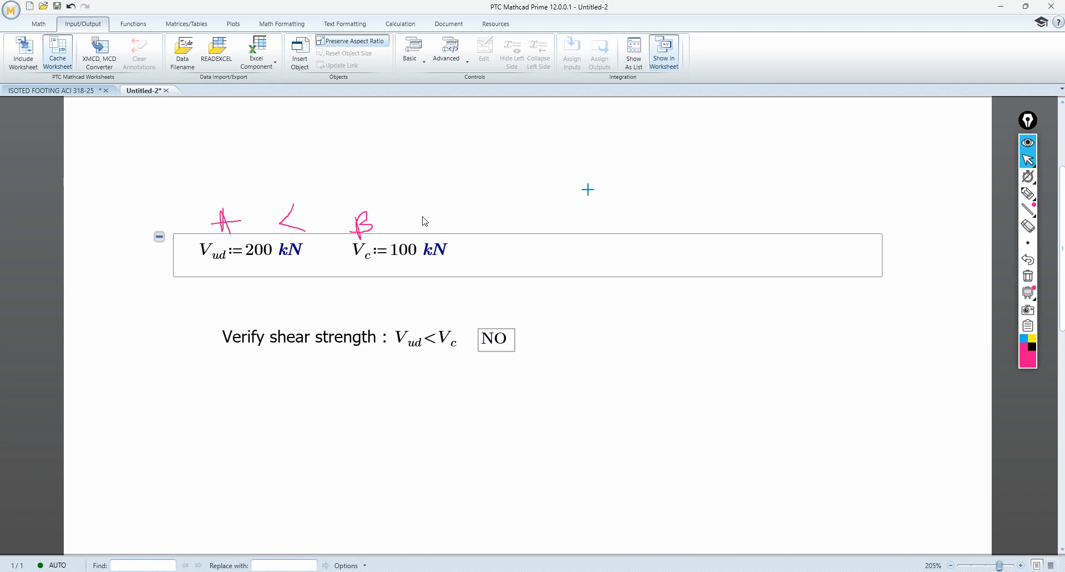
# Step: Erase all the handwritten pen annotations above the V_ud and V_c definitions
pyautogui.click(495, 343)
pyautogui.click(590, 335)
pyautogui.moveTo(391, 211); pyautogui.dragTo(237, 212)
pyautogui.click(1028, 276)
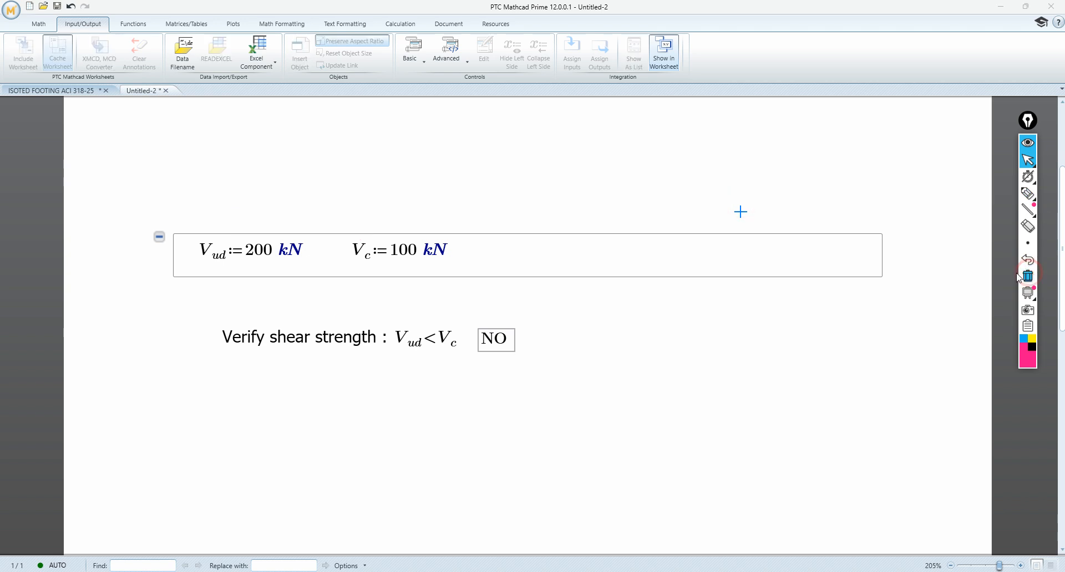
pyautogui.moveTo(544, 368); pyautogui.dragTo(505, 319)
pyautogui.click(556, 349)
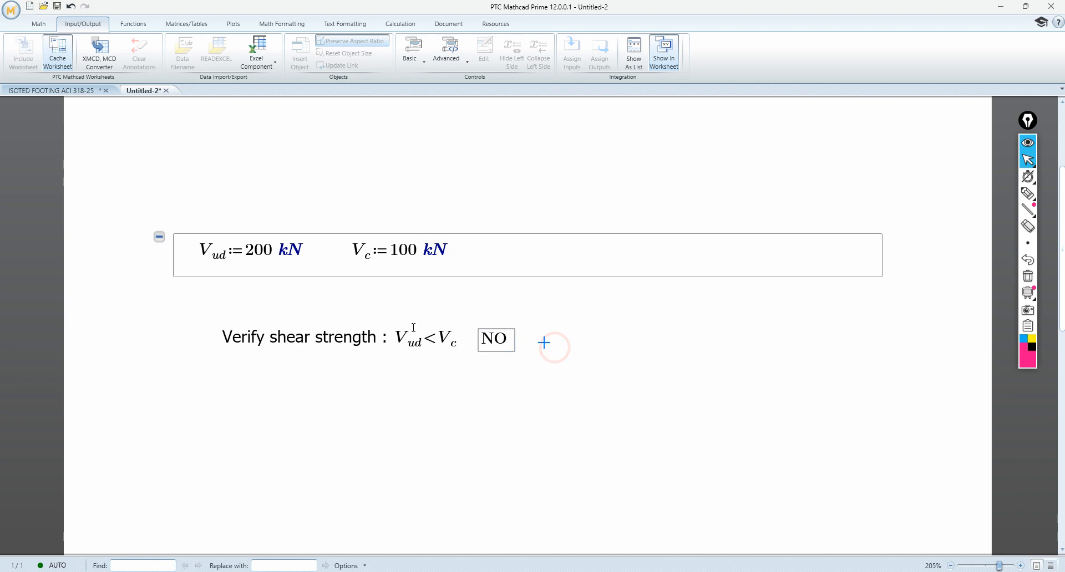
pyautogui.moveTo(561, 385); pyautogui.dragTo(503, 339)
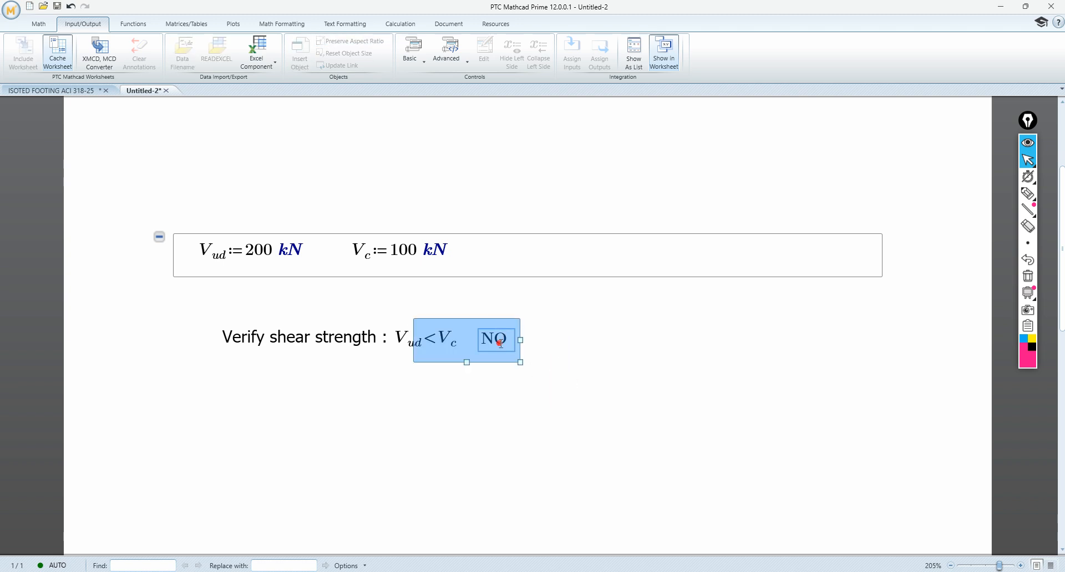
pyautogui.click(564, 342)
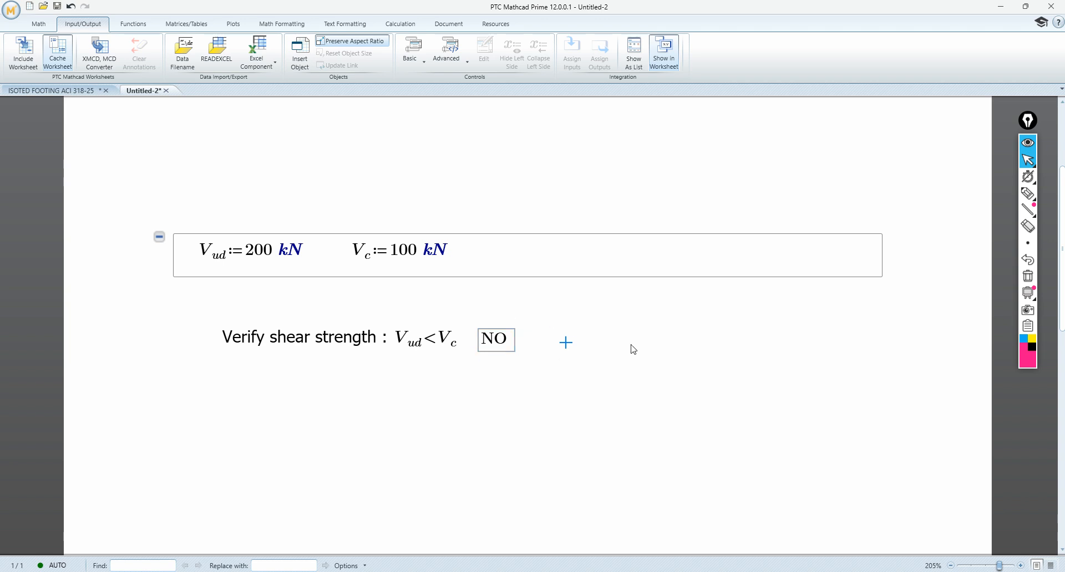
# Step: Open the text box control's script for editing and copy the whole code
pyautogui.rightClick(505, 342)
pyautogui.click(516, 348)
pyautogui.click(514, 320)
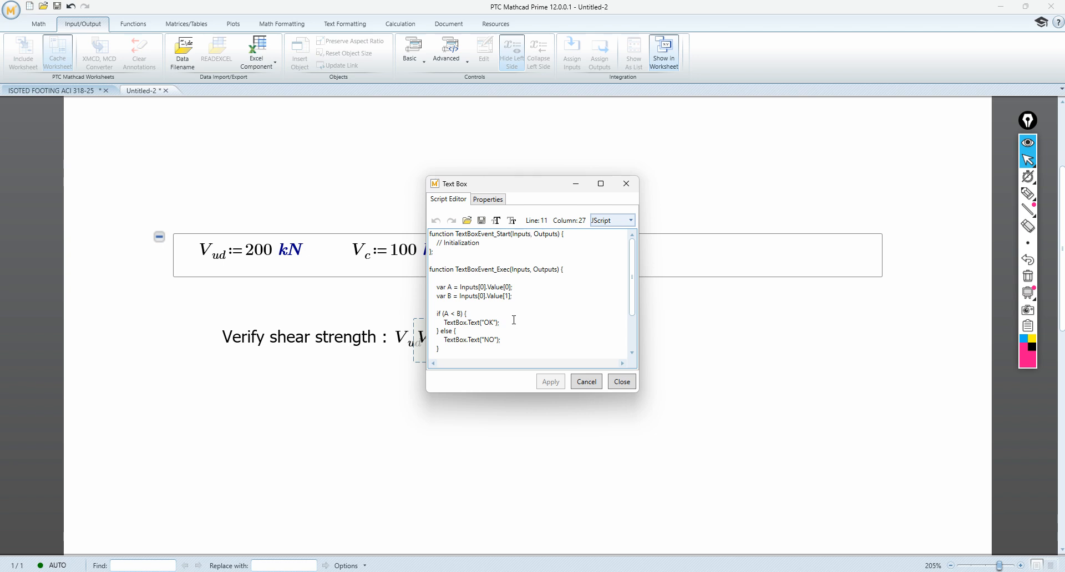
pyautogui.hotkey('ctrl', 'a')
pyautogui.hotkey('ctrl', 'c')
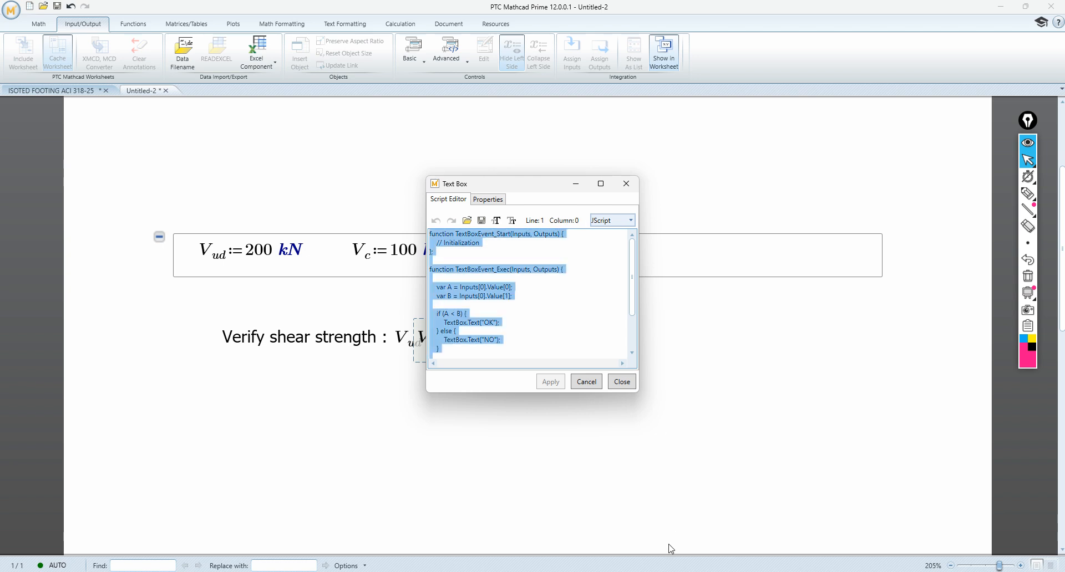
# Step: Switch to ChatGPT and paste the copied text box script into a new message in the same chat
pyautogui.moveTo(668, 565)
pyautogui.click(583, 542)
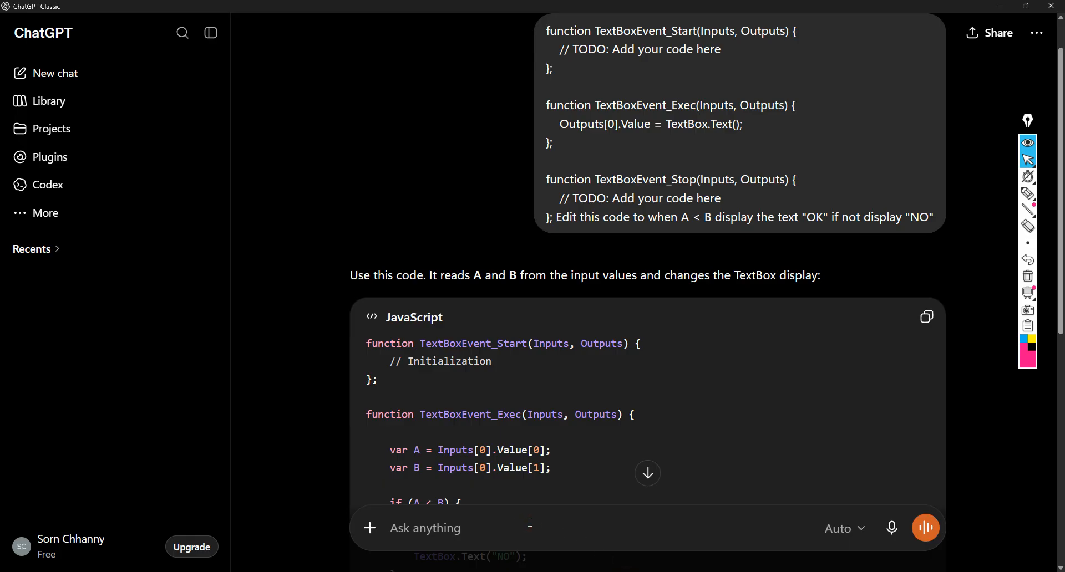
pyautogui.hotkey('ctrl', 'v')
pyautogui.scroll(-5, 519, 481)
# Step: Add the request Filling green background to "OK" and Red background to "NO" after the pasted script
pyautogui.click(441, 501)
pyautogui.write('Filling green backgroun')
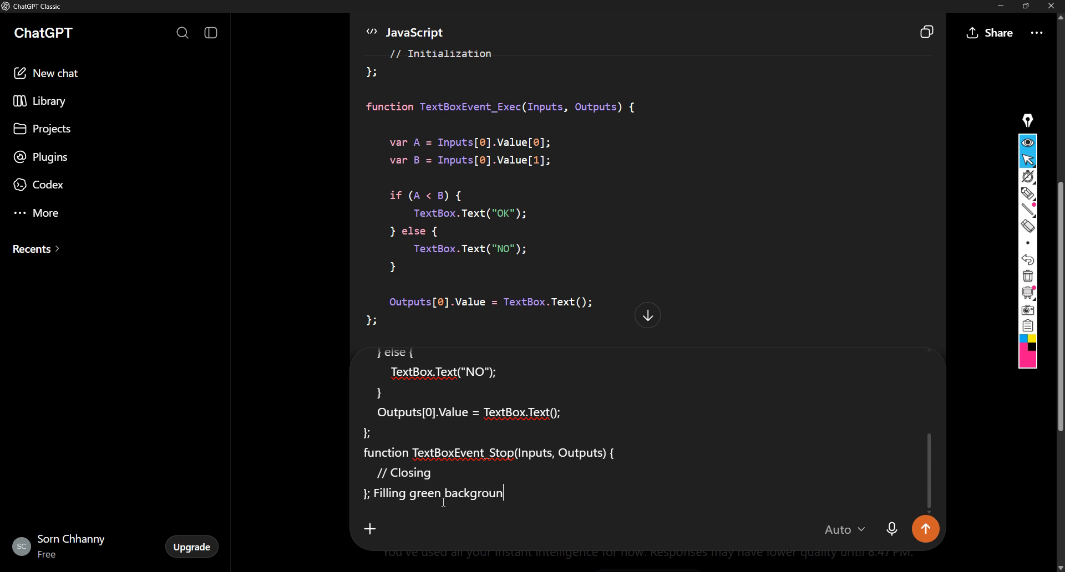
pyautogui.write('d when A')
pyautogui.write('OK')
pyautogui.press('BackSpace')
pyautogui.press('BackSpace')
pyautogui.press('BackSpace')
pyautogui.press('BackSpace')
pyautogui.press('BackSpace')
pyautogui.press('BackSpace')
pyautogui.press('BackSpace')
pyautogui.press('BackSpace')
pyautogui.press('BackSpace')
pyautogui.press('BackSpace')
pyautogui.write('to "OK" and Red back')
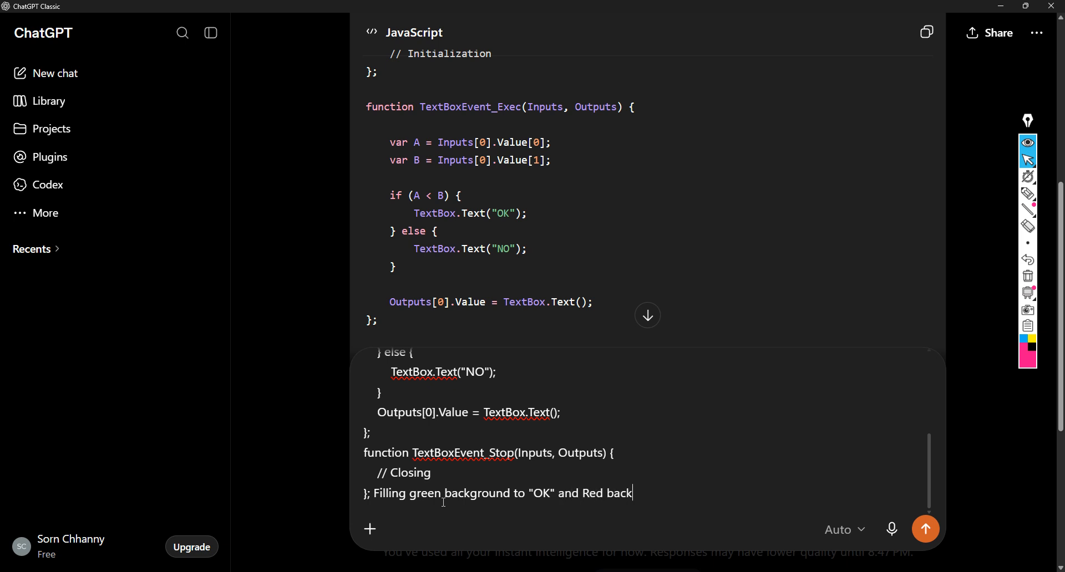
pyautogui.write('ground to "NO')
# Step: Insert 70% before "Red background" in the request and send the message
pyautogui.click(591, 493)
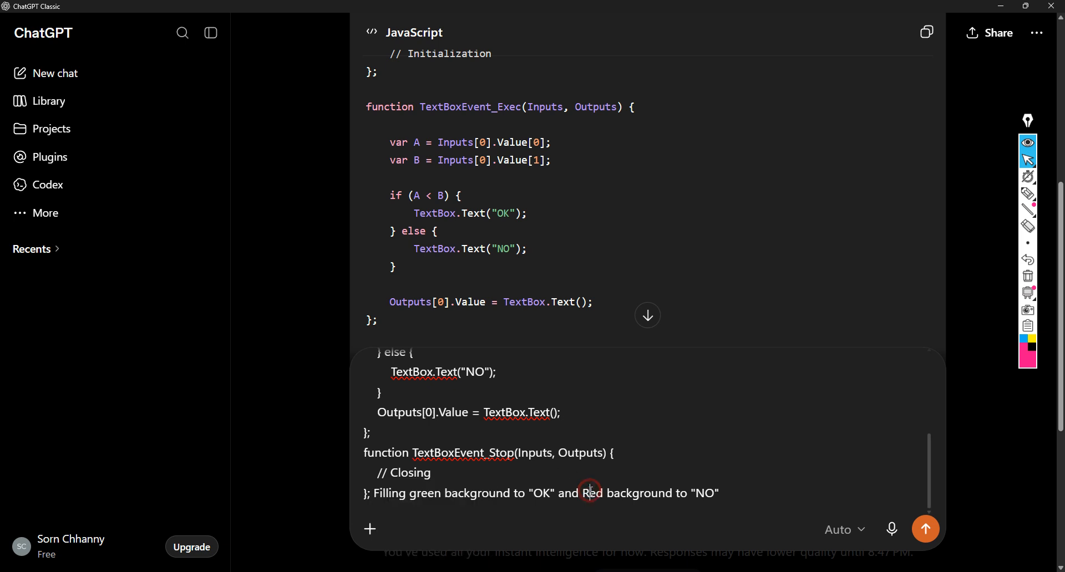
pyautogui.click(672, 493)
pyautogui.moveTo(724, 495); pyautogui.dragTo(658, 488)
pyautogui.click(658, 489)
pyautogui.doubleClick(697, 496)
pyautogui.moveTo(539, 492); pyautogui.dragTo(560, 495)
pyautogui.click(715, 488)
pyautogui.click(691, 492)
pyautogui.click(609, 492)
pyautogui.write('to')
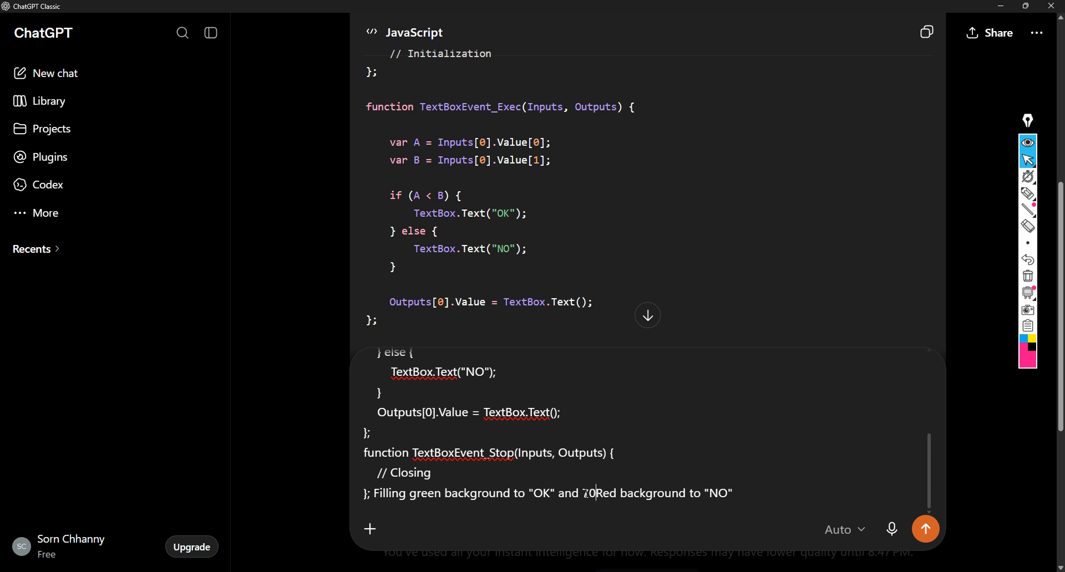
pyautogui.write('%')
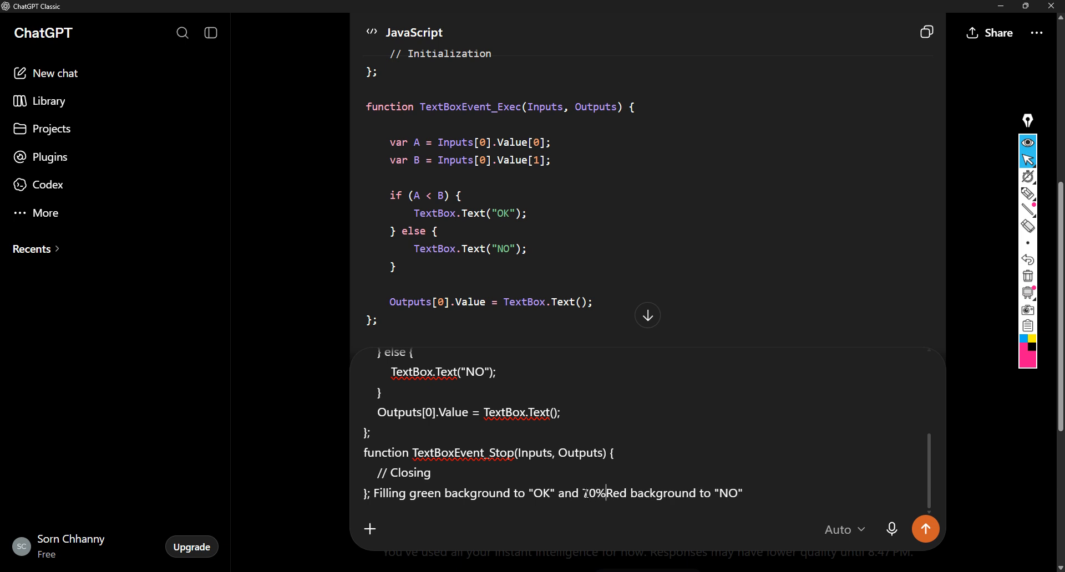
pyautogui.click(930, 524)
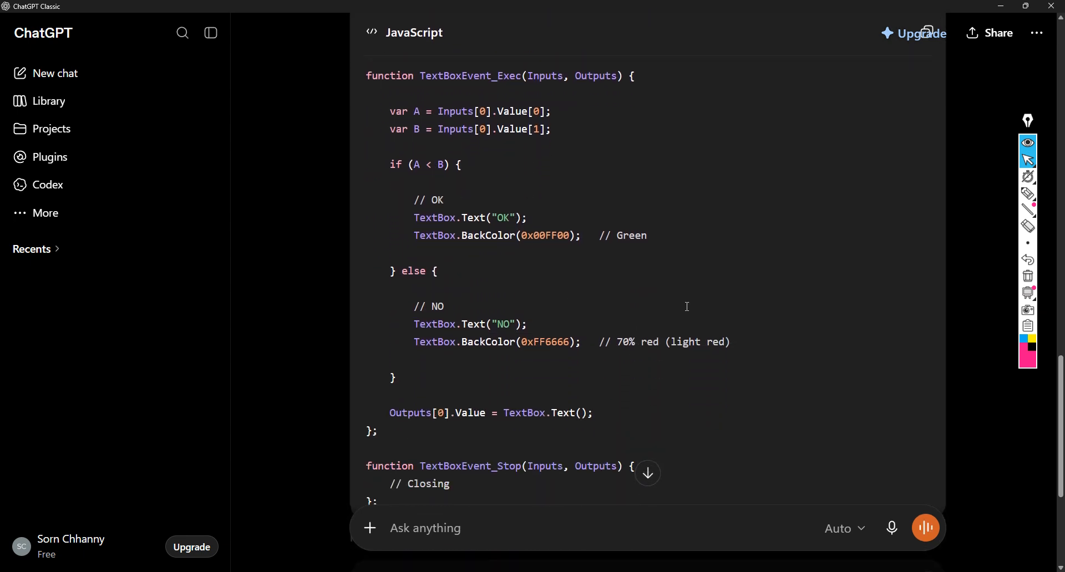
# Step: Review the reply and copy its complete JavaScript code with the green and light red BackColor lines
pyautogui.scroll(4, 687, 306)
pyautogui.scroll(-7, 687, 307)
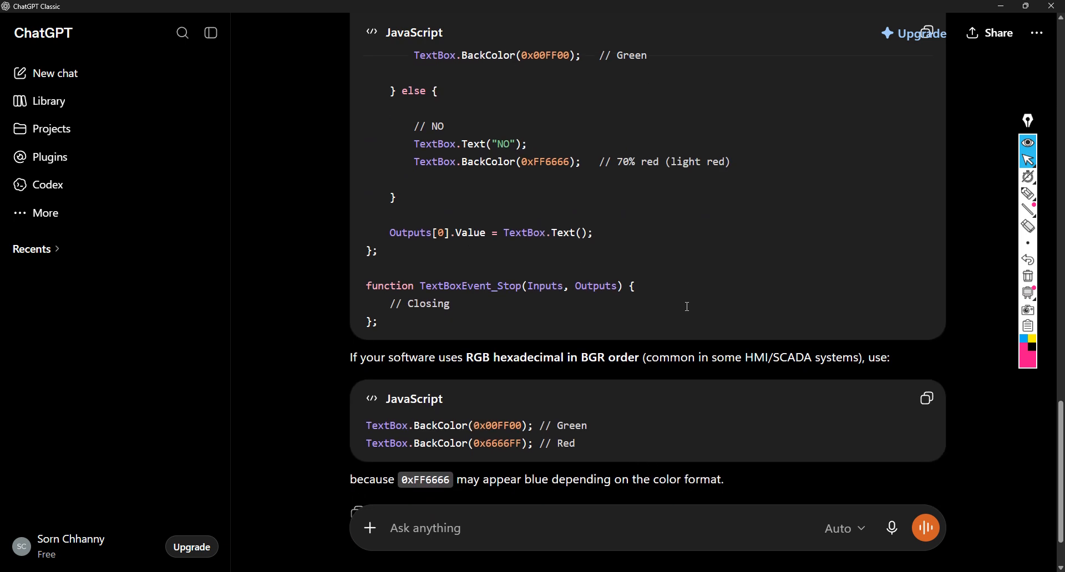
pyautogui.scroll(4, 693, 302)
pyautogui.scroll(-1, 896, 102)
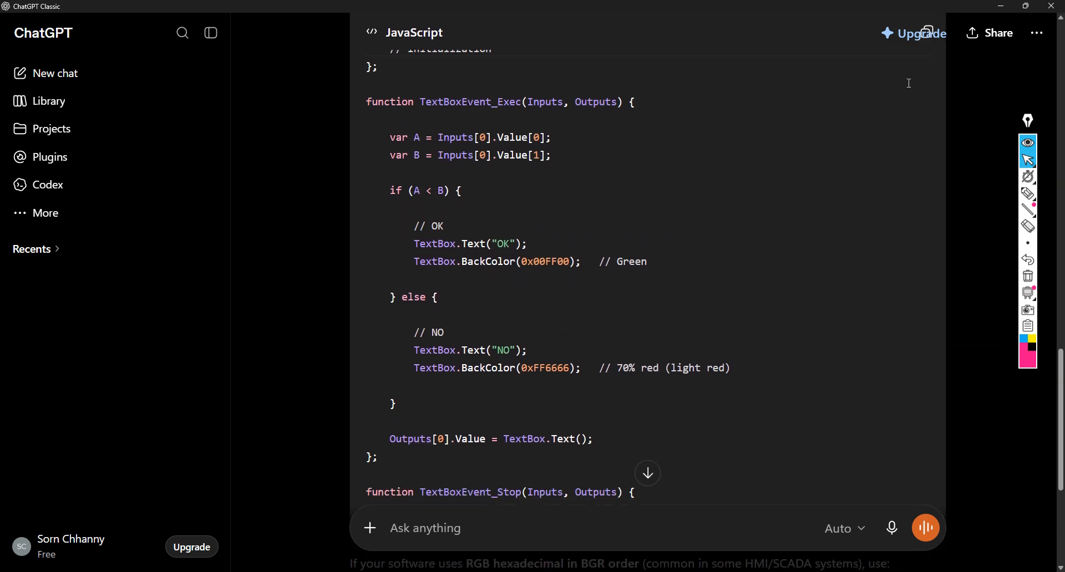
pyautogui.scroll(1, 922, 90)
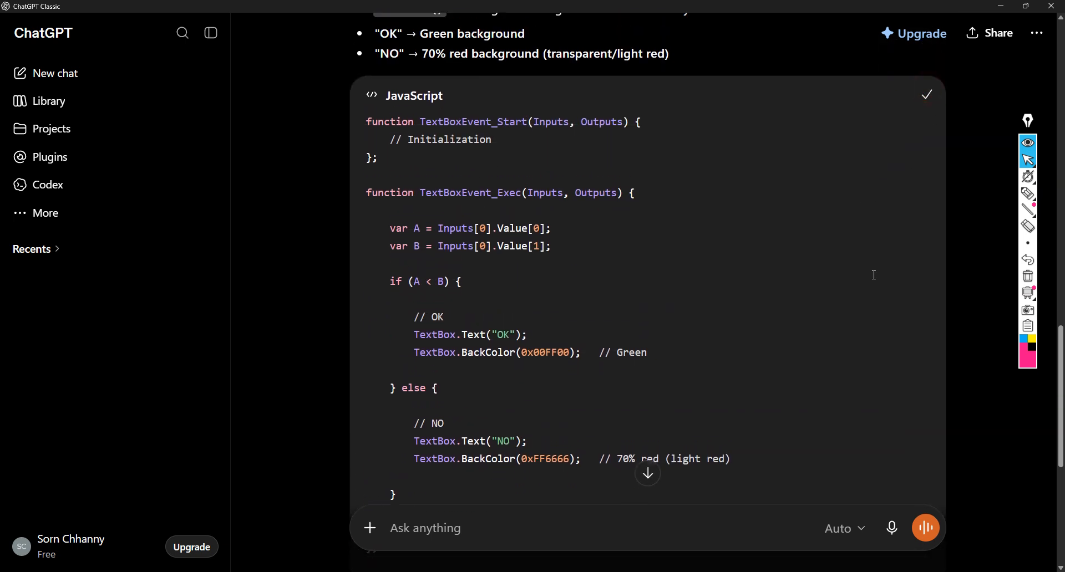
# Step: Return to Mathcad's text box script editor, replace the whole script with the copied background color code, apply it and close the editor
pyautogui.moveTo(761, 569)
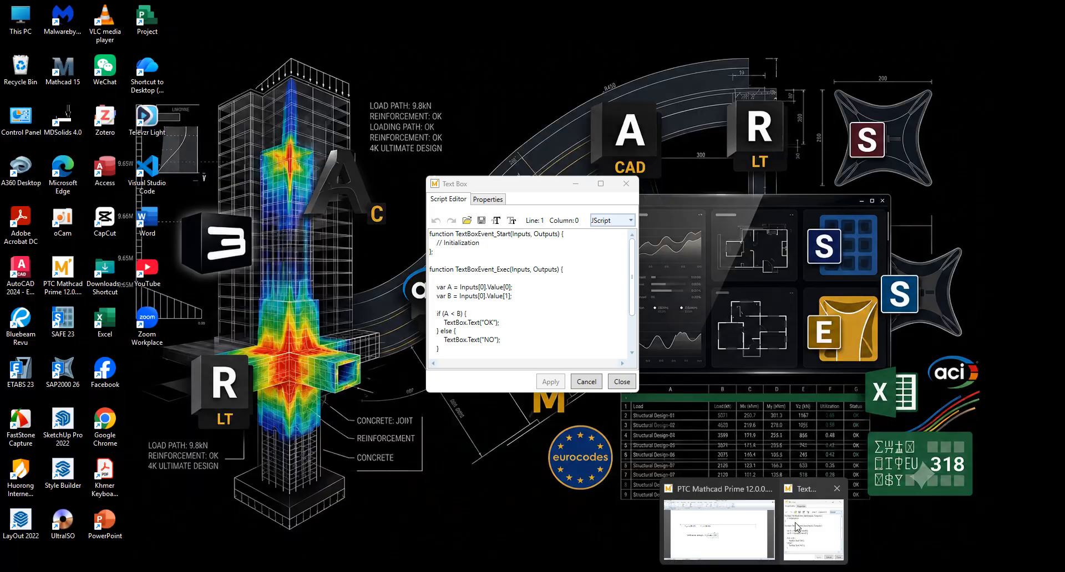
pyautogui.click(796, 522)
pyautogui.click(565, 324)
pyautogui.hotkey('ctrl', 'a')
pyautogui.press('Delete')
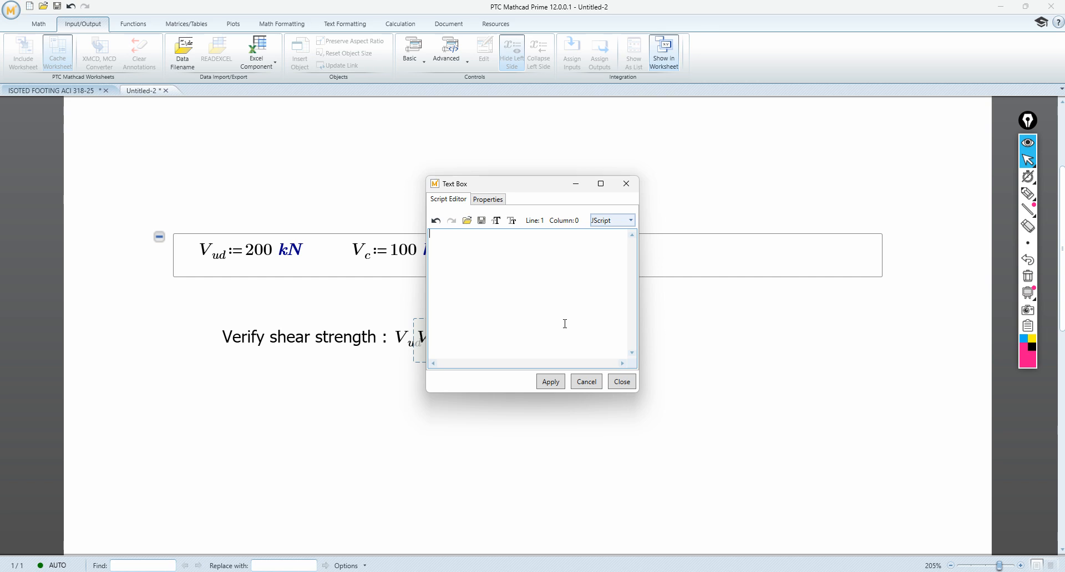
pyautogui.hotkey('ctrl', 'v')
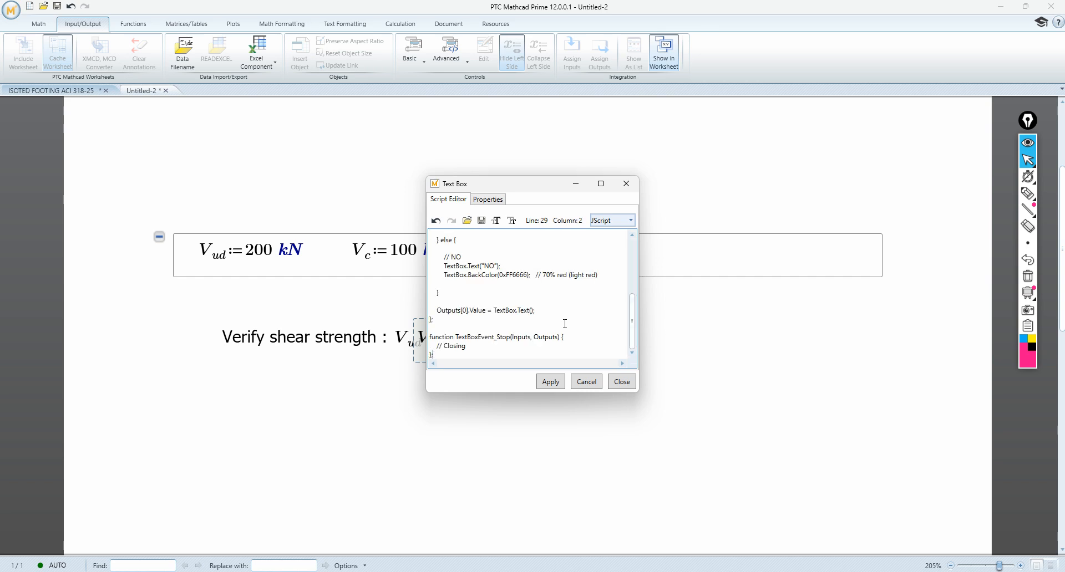
pyautogui.scroll(1, 564, 324)
pyautogui.click(550, 382)
pyautogui.click(622, 381)
pyautogui.click(628, 366)
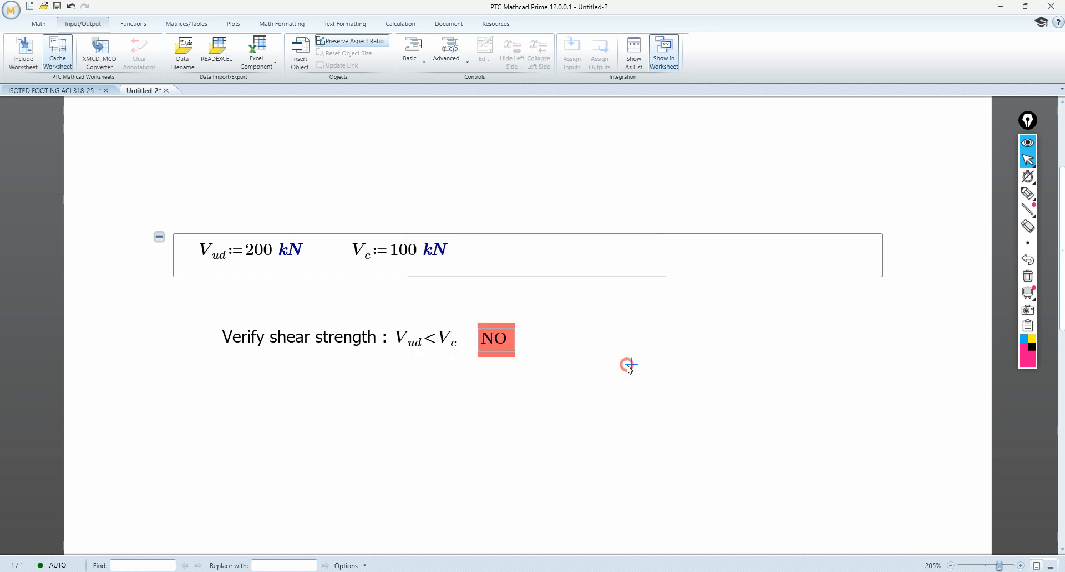
# Step: Set the text box control's text alignment to Center in its properties and close the dialog
pyautogui.click(514, 337)
pyautogui.click(408, 248)
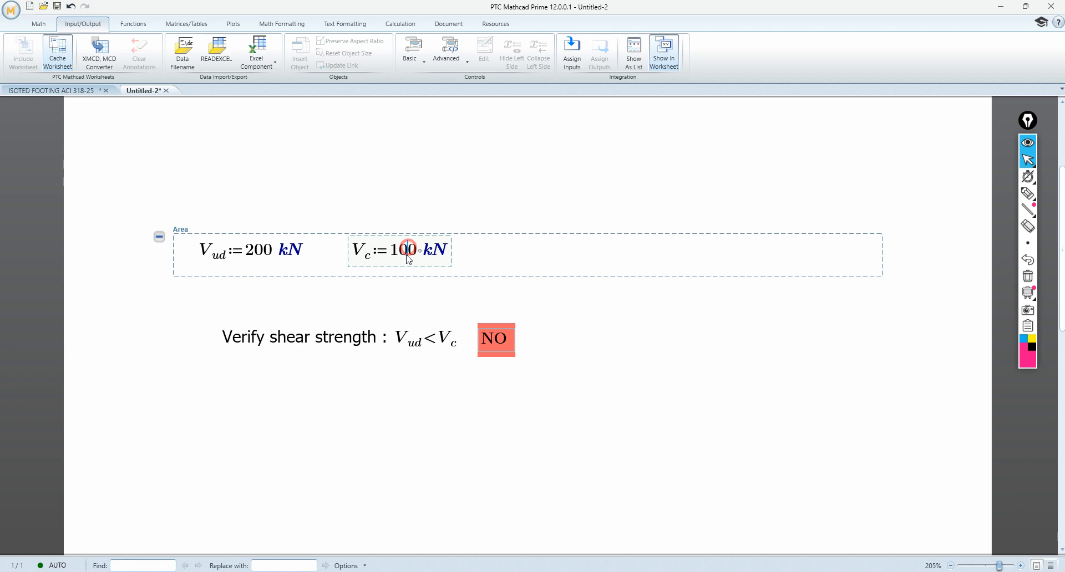
pyautogui.click(494, 339)
pyautogui.moveTo(517, 363)
pyautogui.mouseDown()
pyautogui.moveTo(552, 367)
pyautogui.moveTo(516, 365)
pyautogui.mouseUp()
pyautogui.rightClick(496, 336)
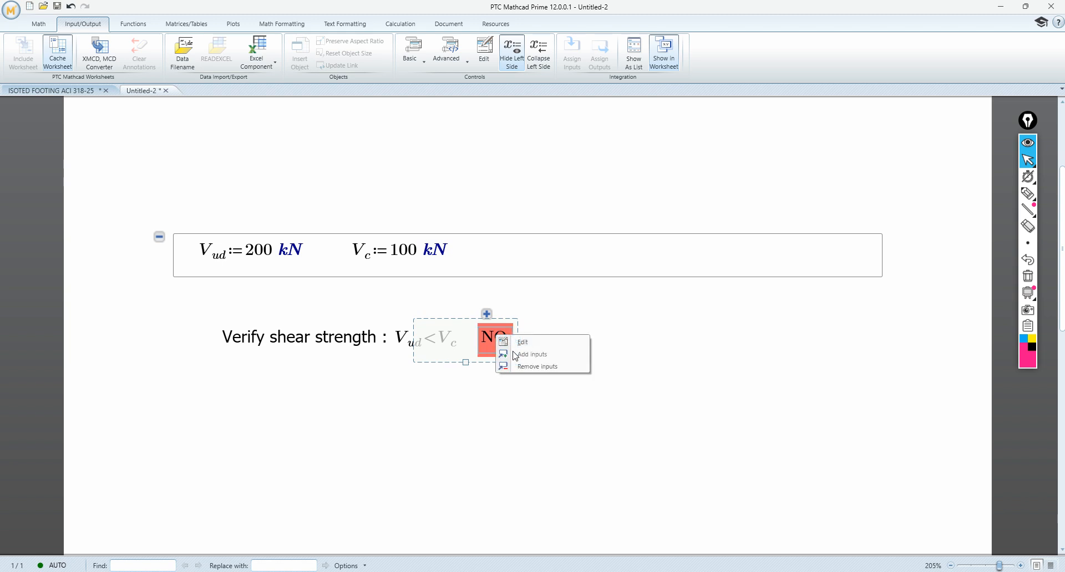
pyautogui.click(514, 342)
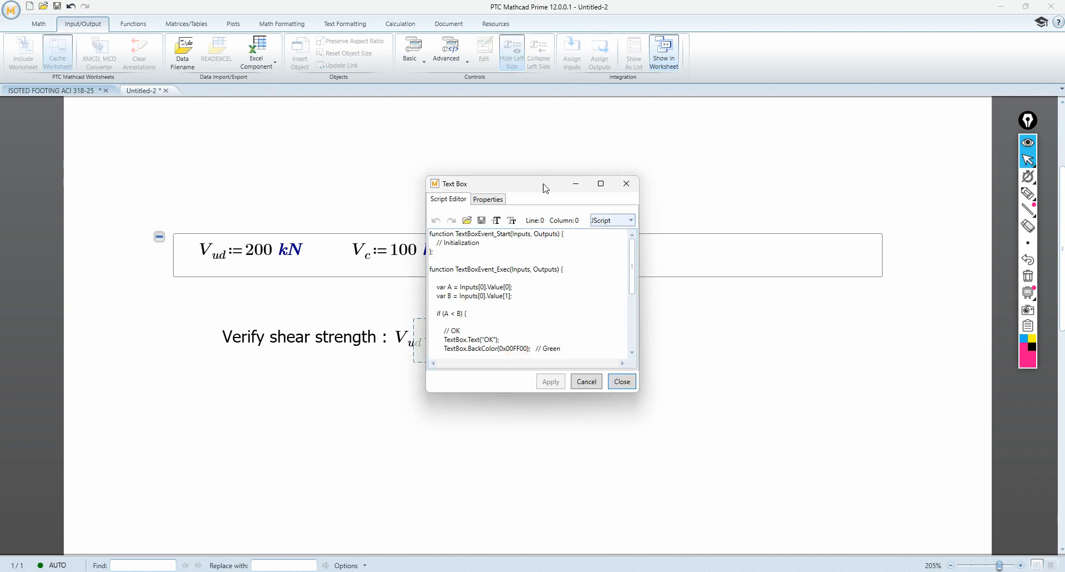
pyautogui.click(492, 200)
pyautogui.click(508, 224)
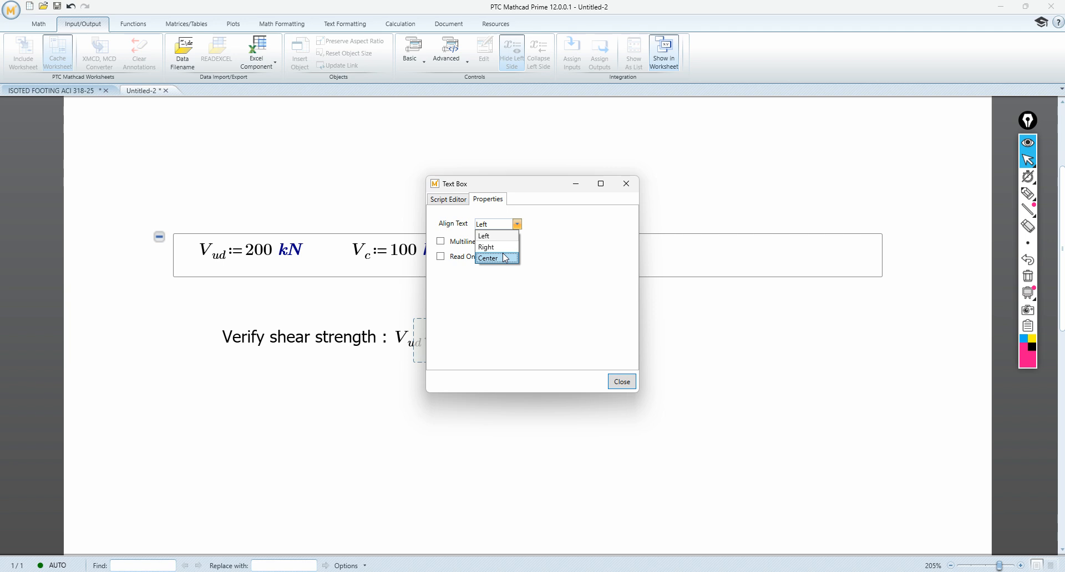
pyautogui.click(503, 258)
pyautogui.click(622, 382)
# Step: Resize the text box control so its colored background fits closely around the centered text
pyautogui.click(498, 336)
pyautogui.moveTo(540, 380); pyautogui.dragTo(540, 367)
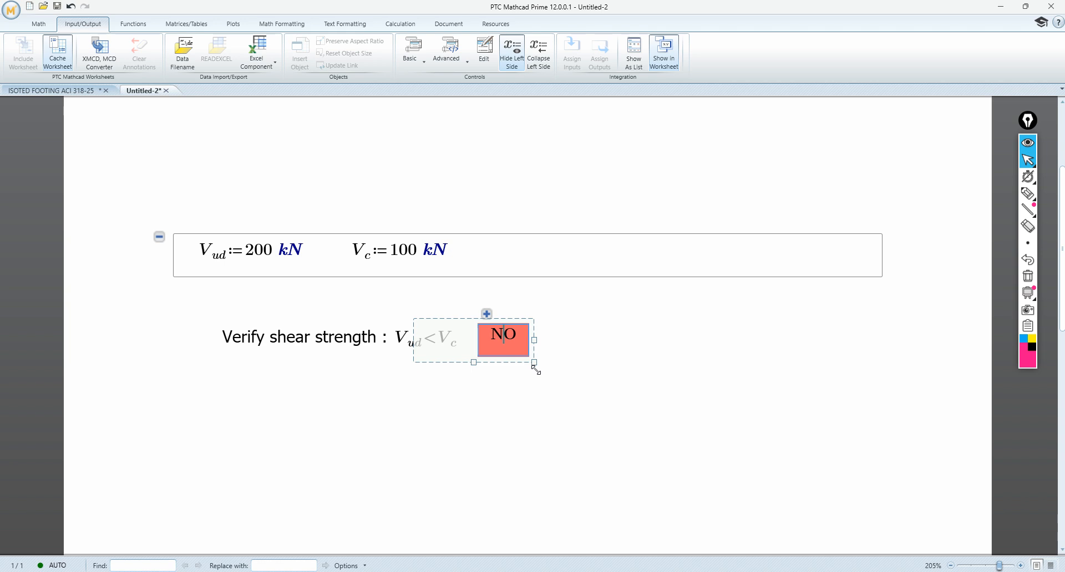
pyautogui.click(583, 355)
pyautogui.click(511, 350)
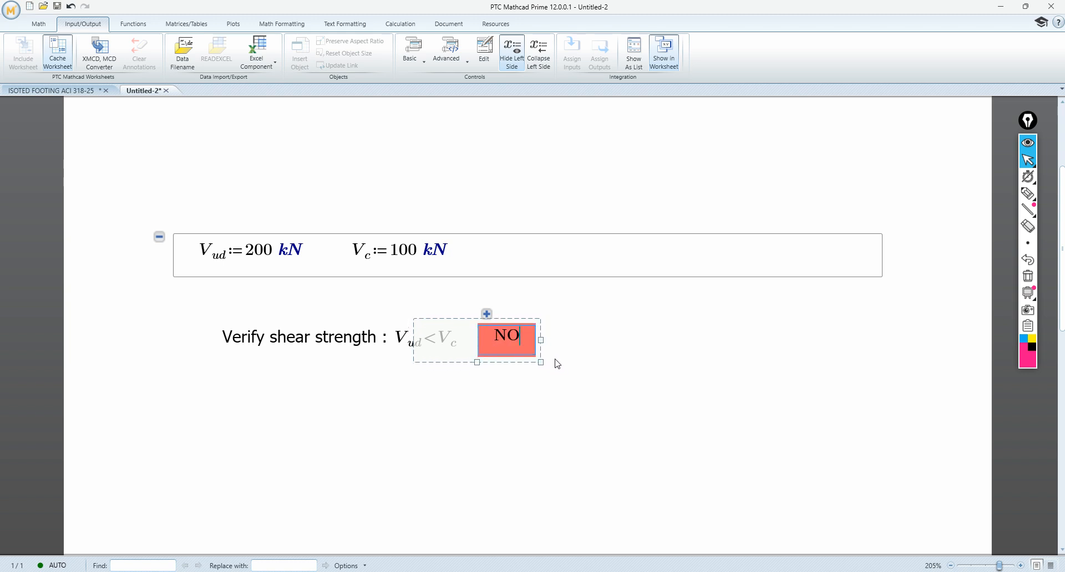
pyautogui.moveTo(540, 357)
pyautogui.mouseDown()
pyautogui.moveTo(525, 360)
pyautogui.moveTo(574, 355)
pyautogui.moveTo(531, 356)
pyautogui.mouseUp()
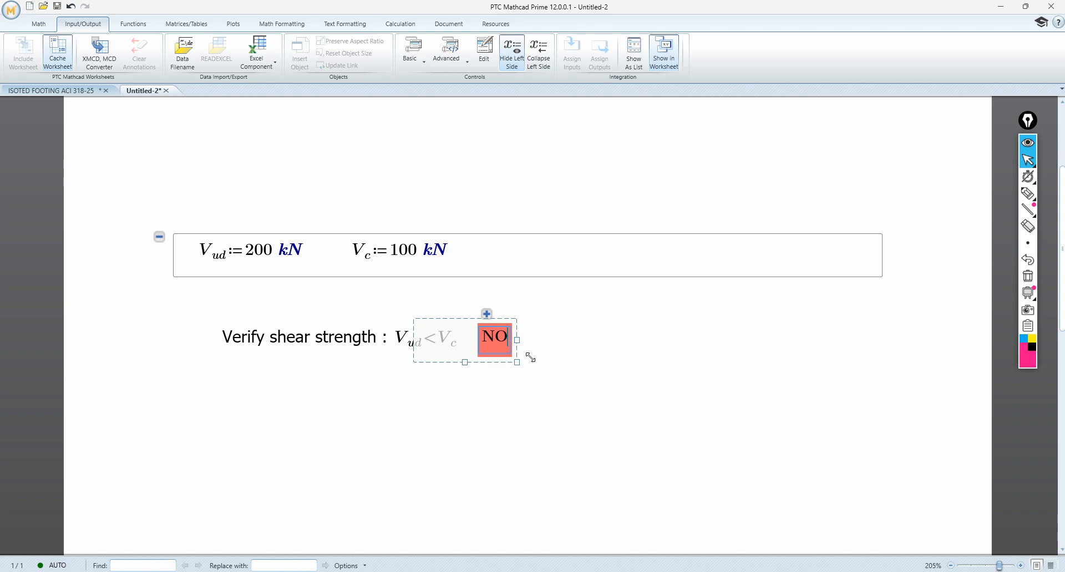
pyautogui.click(559, 345)
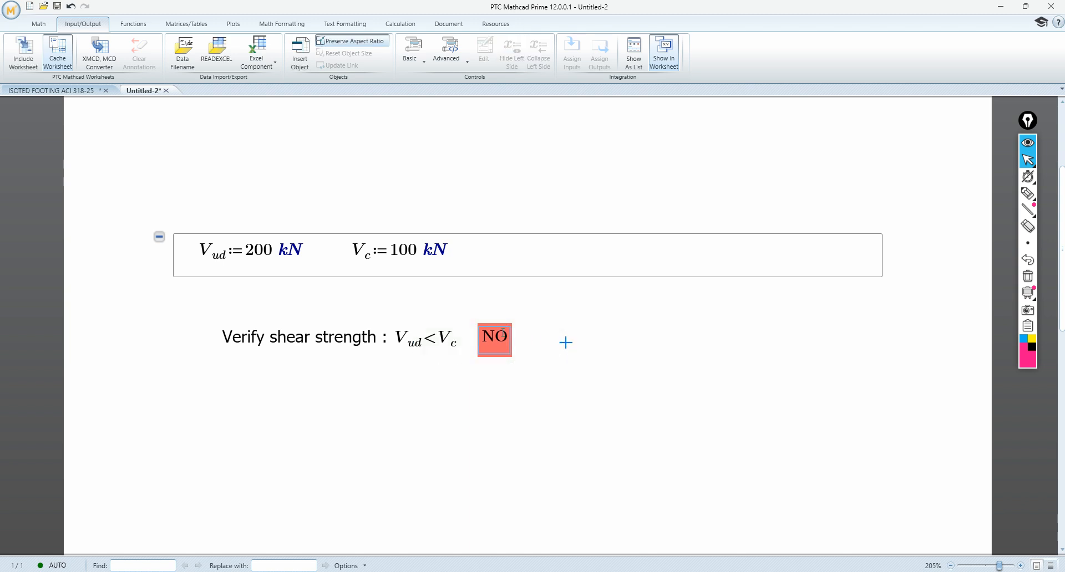
pyautogui.click(590, 322)
pyautogui.click(503, 346)
pyautogui.click(584, 347)
pyautogui.moveTo(582, 364); pyautogui.dragTo(476, 320)
pyautogui.click(619, 350)
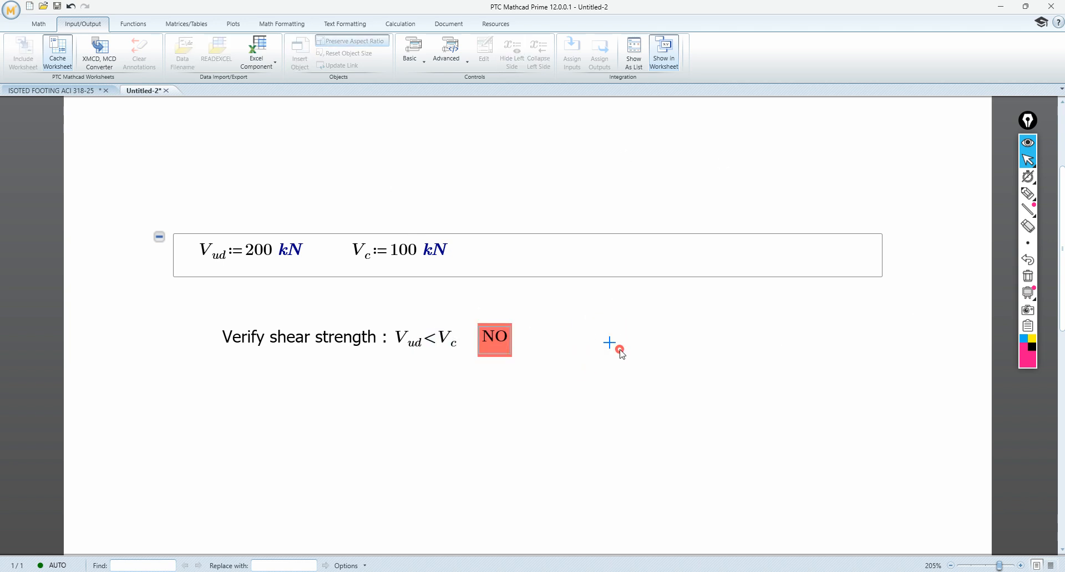
# Step: Set V_c to 300 kN and check the text box control's OK display
pyautogui.click(399, 252)
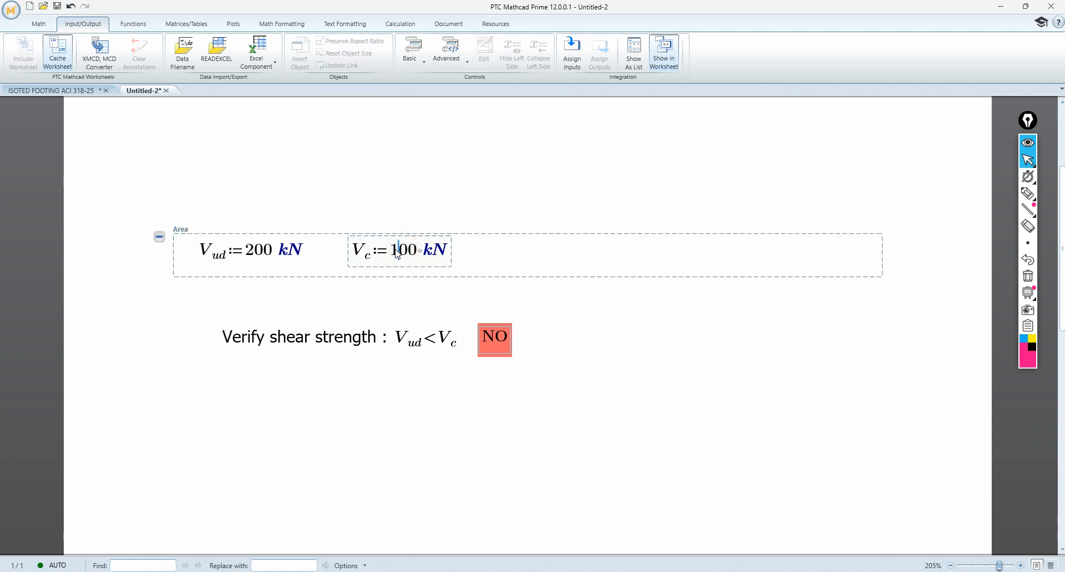
pyautogui.press('BackSpace')
pyautogui.write('3')
pyautogui.click(621, 337)
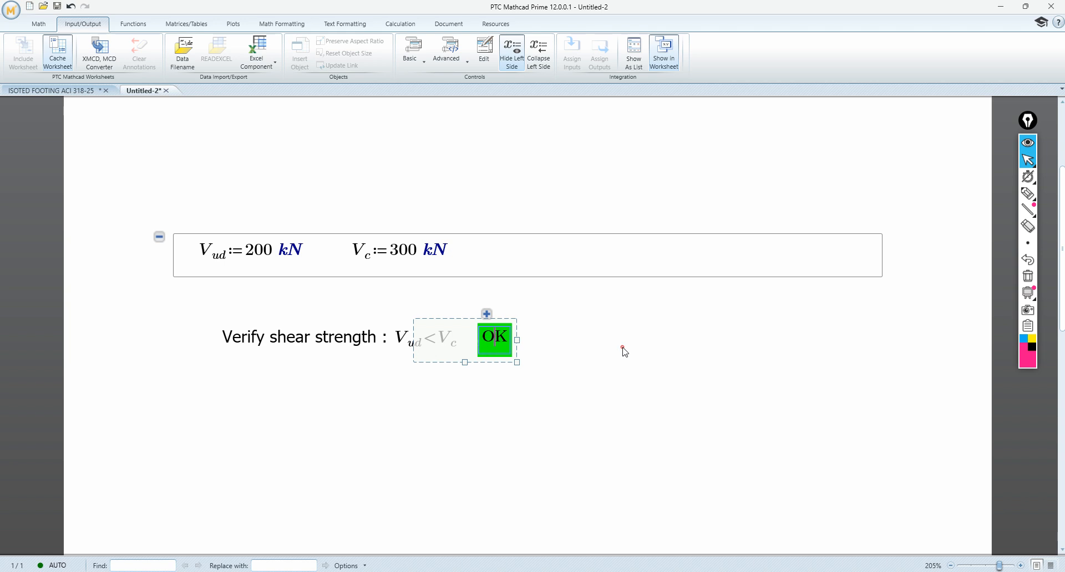
pyautogui.click(580, 340)
pyautogui.click(483, 337)
pyautogui.click(557, 336)
pyautogui.moveTo(483, 337); pyautogui.dragTo(555, 339)
pyautogui.click(557, 340)
# Step: Copy the text box control's whole script into ChatGPT and ask it to edit the text "OK" and "NO" to white
pyautogui.rightClick(496, 336)
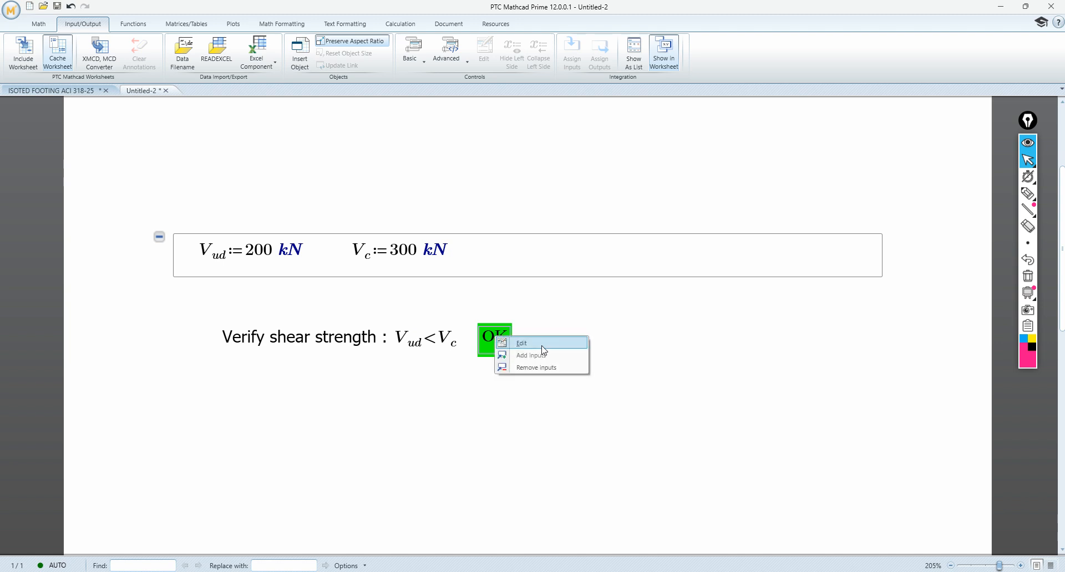
pyautogui.click(543, 343)
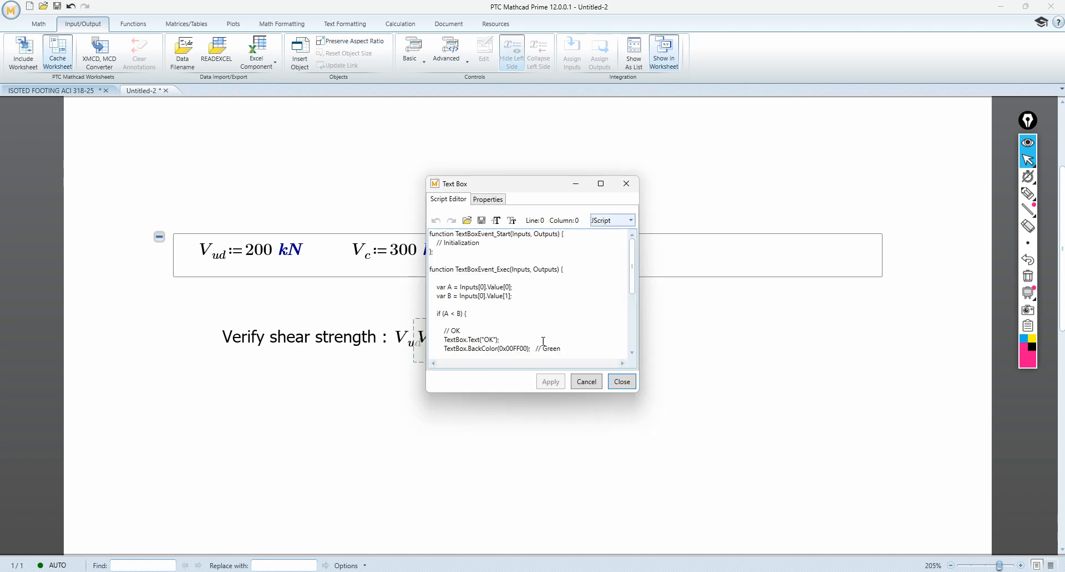
pyautogui.hotkey('ctrl', 'a')
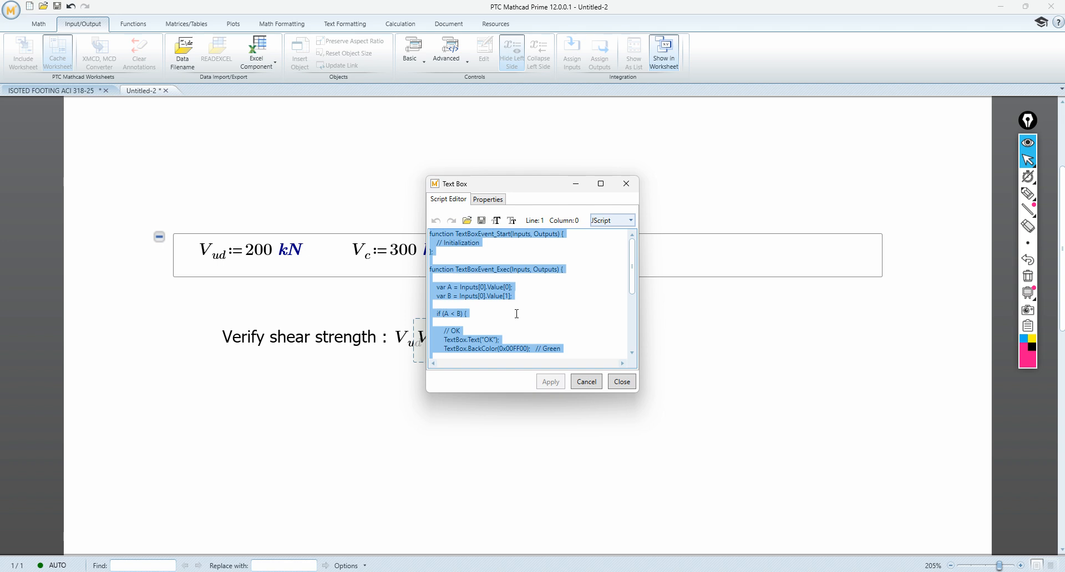
pyautogui.moveTo(665, 560)
pyautogui.click(593, 527)
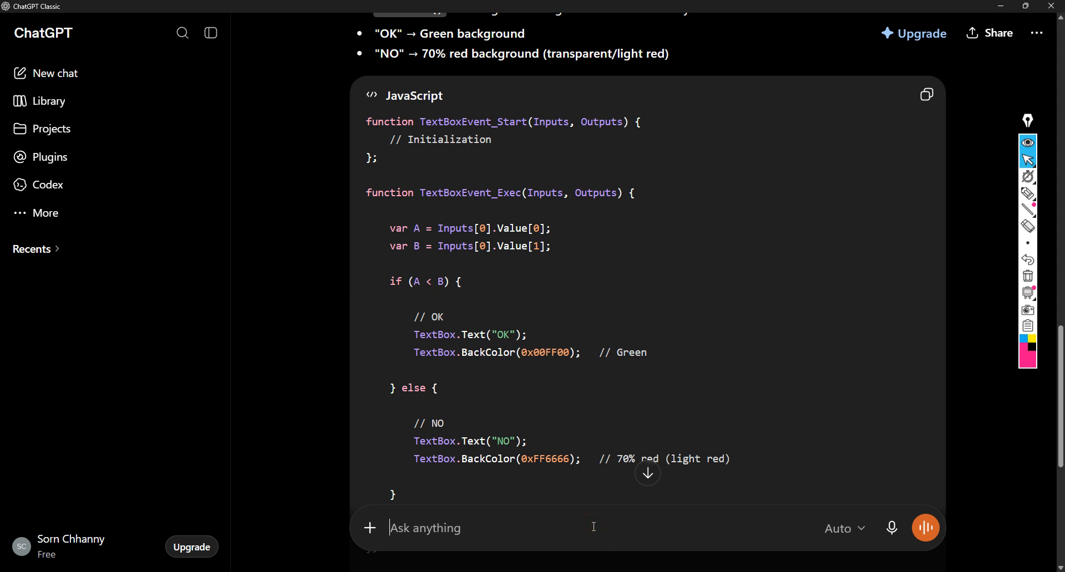
pyautogui.hotkey('ctrl', 'v')
pyautogui.scroll(-10, 582, 507)
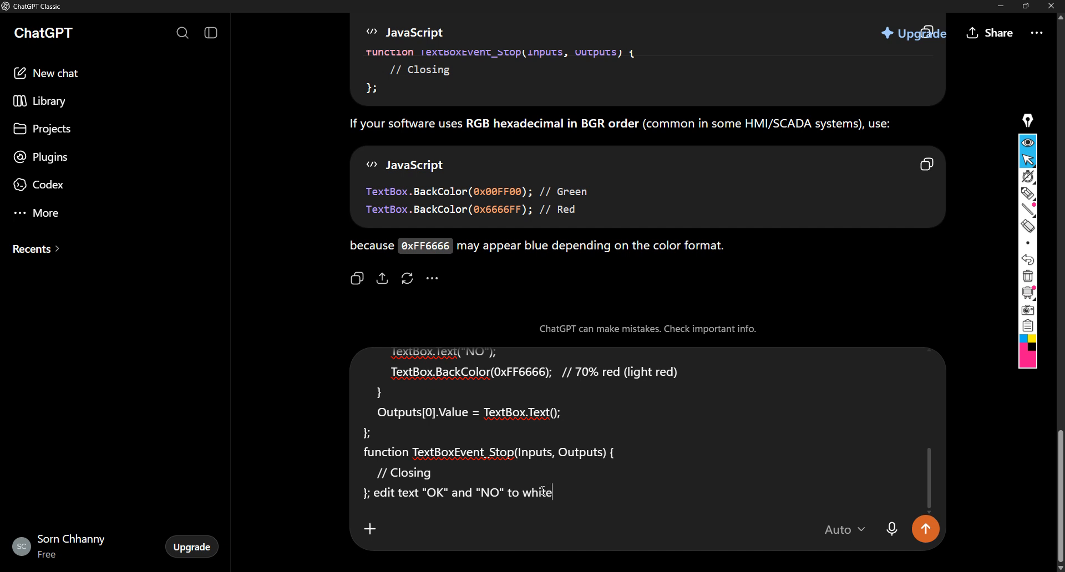
pyautogui.press('Return')
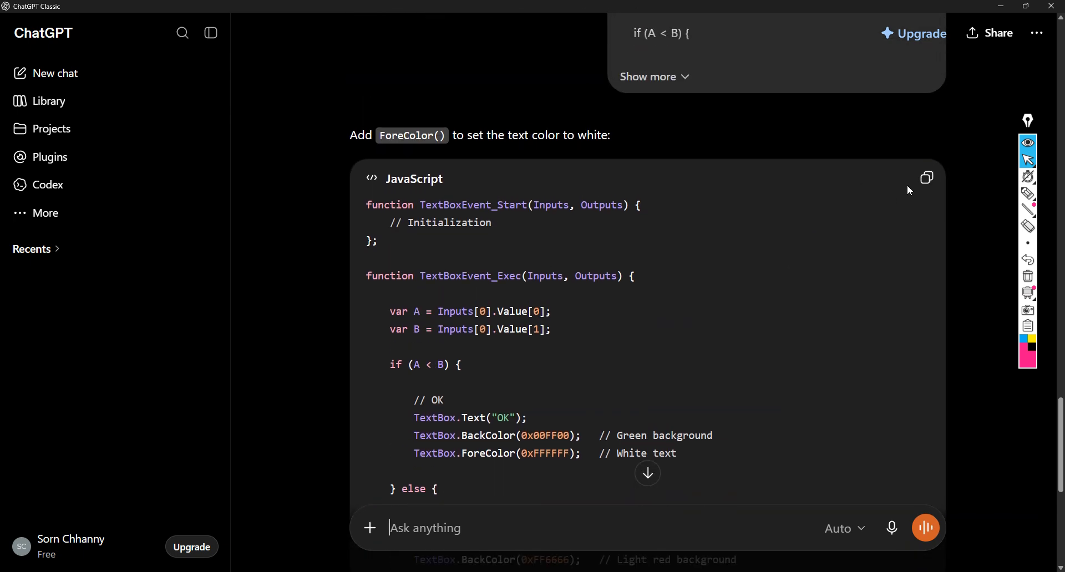
# Step: Copy the reply's white ForeColor code, replace the whole script in Mathcad's text box editor with it, apply it and close the editor
pyautogui.click(927, 177)
pyautogui.moveTo(751, 563)
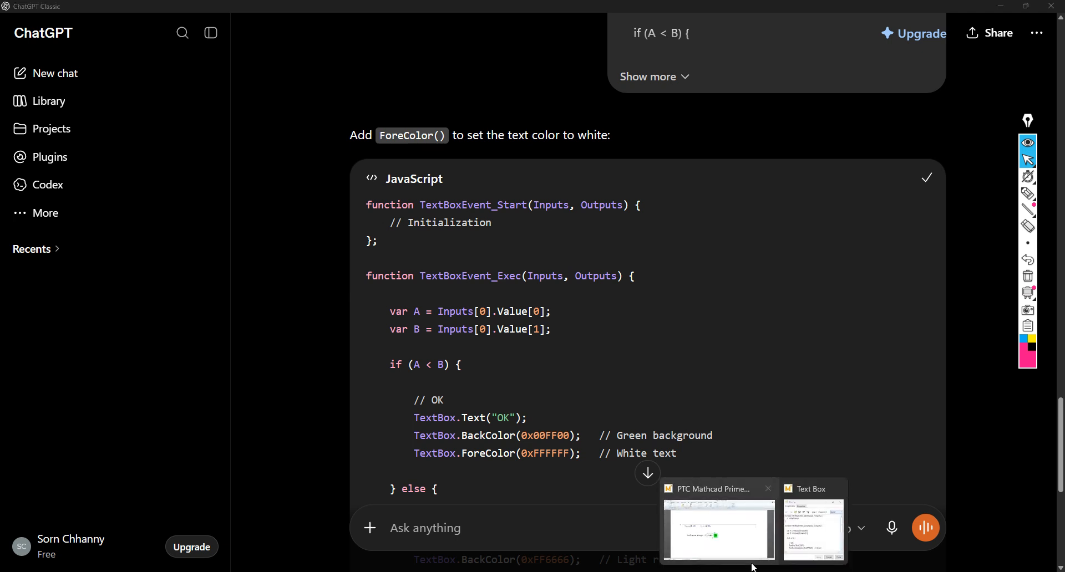
pyautogui.click(808, 514)
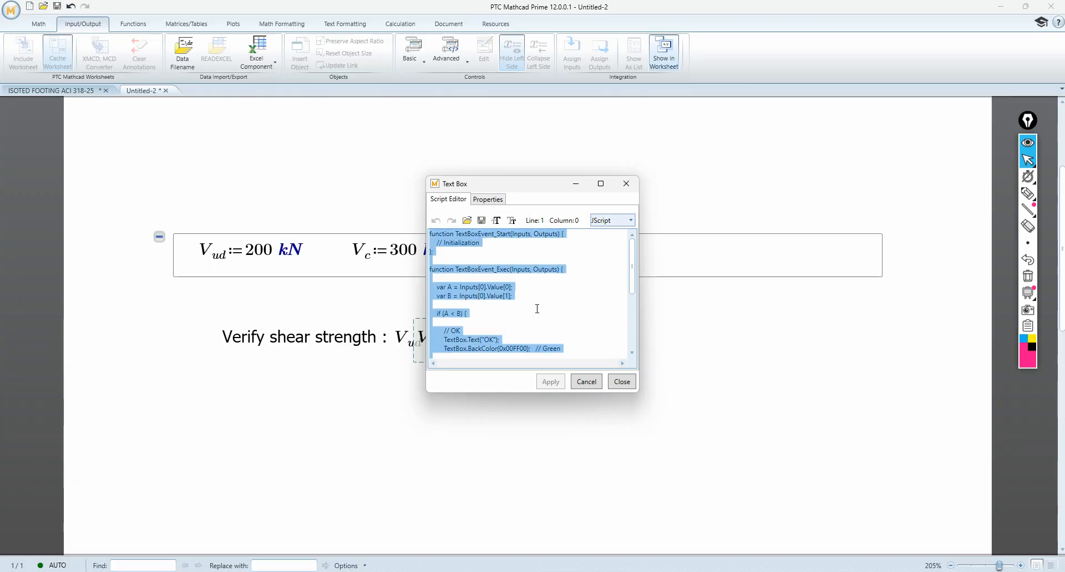
pyautogui.press('Delete')
pyautogui.hotkey('ctrl', 'v')
pyautogui.click(550, 382)
pyautogui.click(619, 383)
pyautogui.click(577, 365)
pyautogui.click(497, 337)
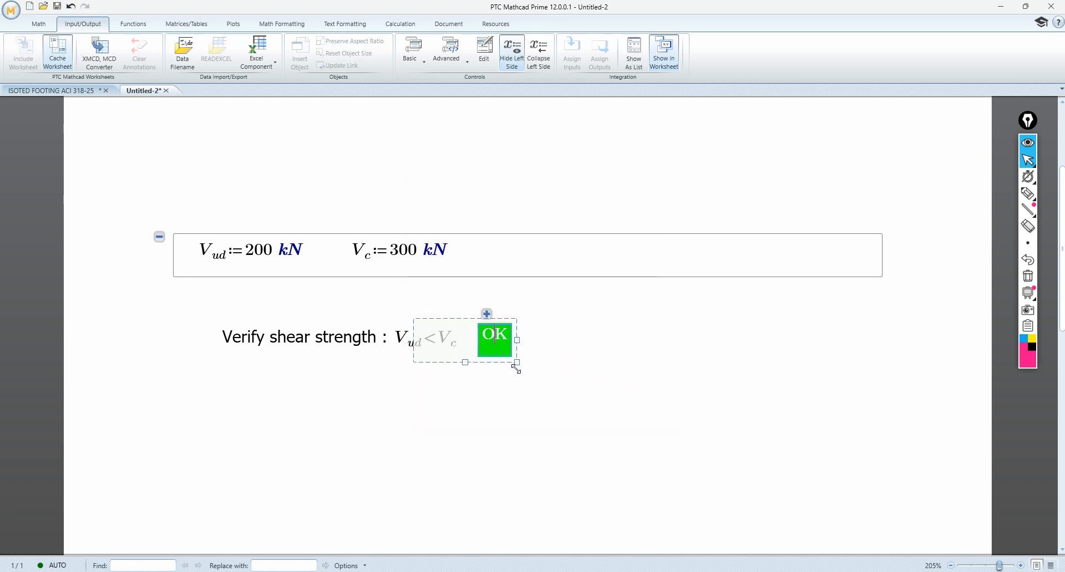
pyautogui.click(567, 364)
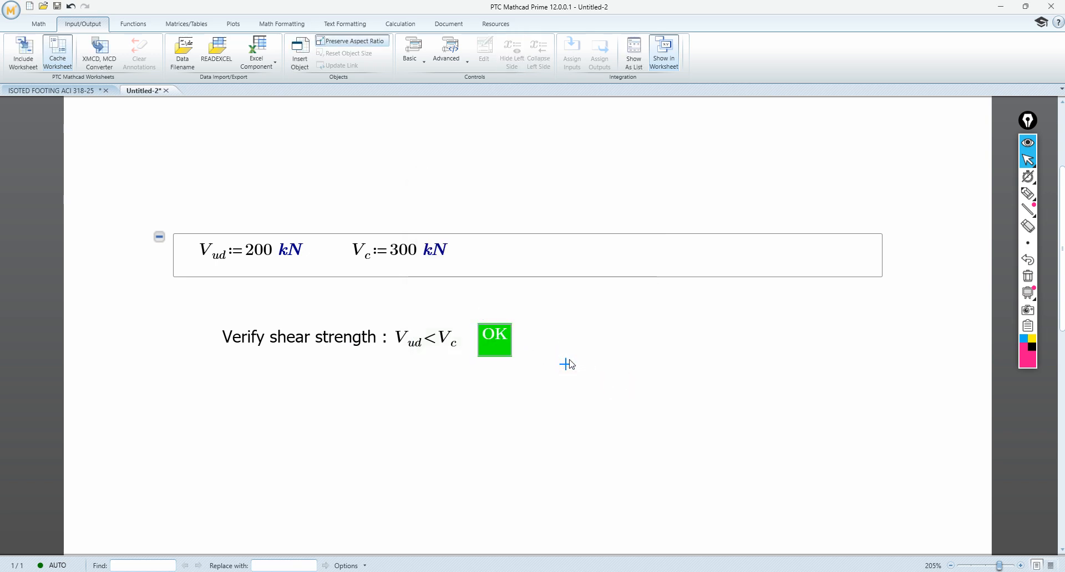
# Step: Set V_c to 100 kN and check the text box control's NO display
pyautogui.click(426, 253)
pyautogui.doubleClick(406, 249)
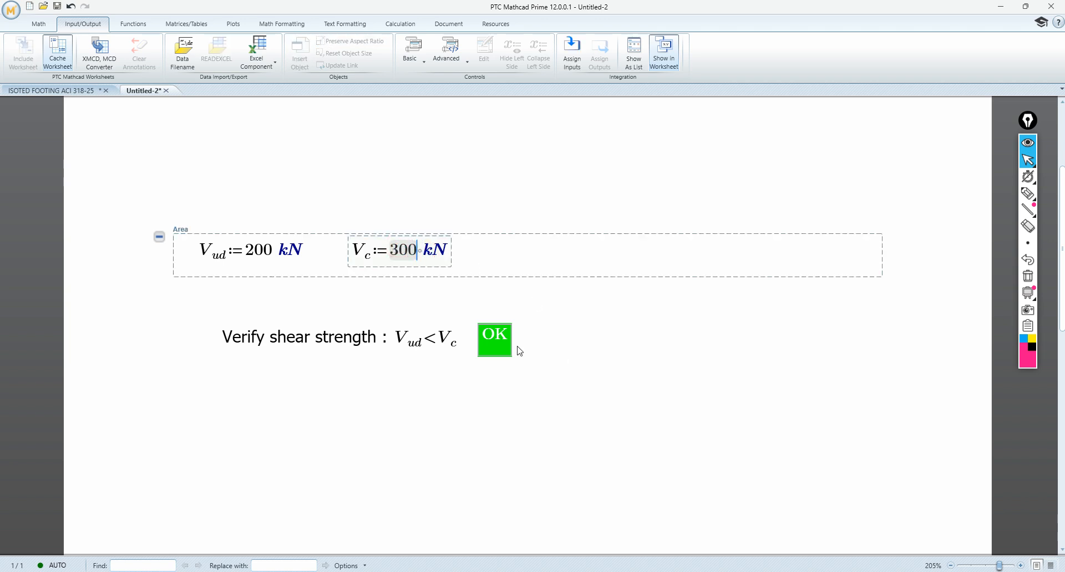
pyautogui.click(497, 345)
pyautogui.click(567, 293)
pyautogui.click(397, 253)
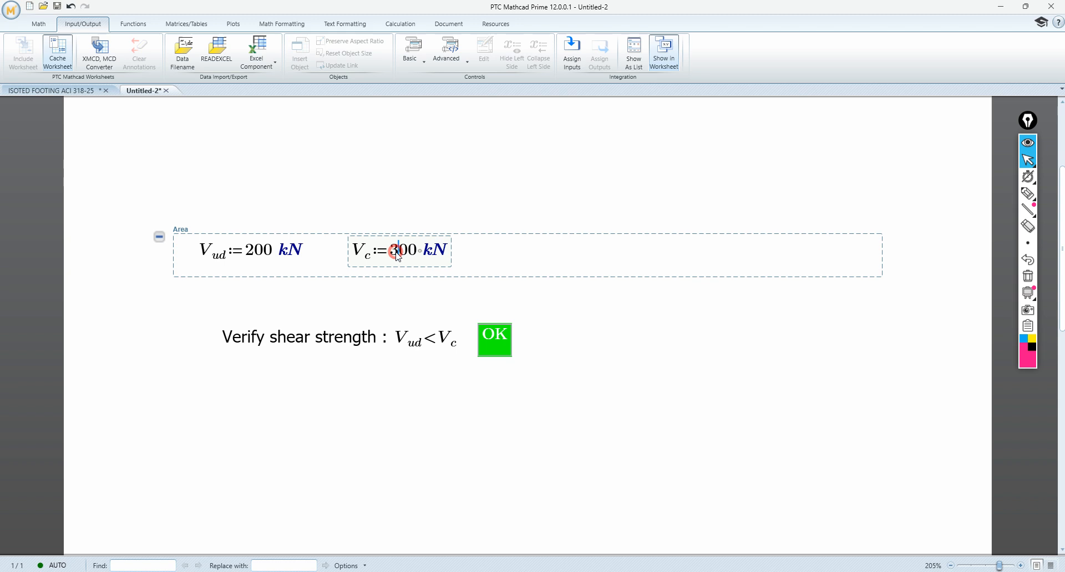
pyautogui.press('BackSpace')
pyautogui.write('1')
pyautogui.click(566, 295)
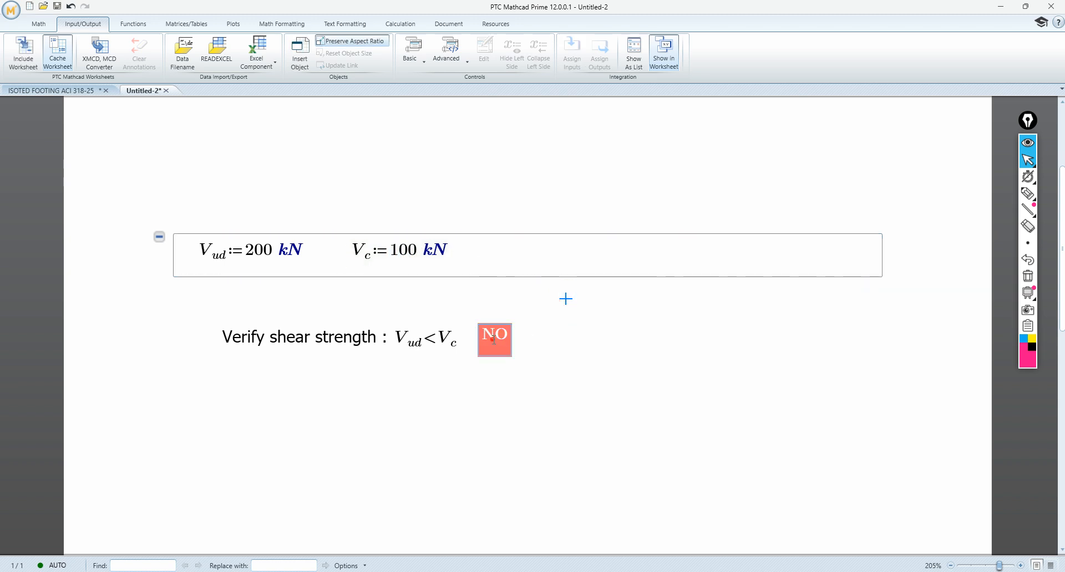
pyautogui.click(566, 342)
pyautogui.click(481, 327)
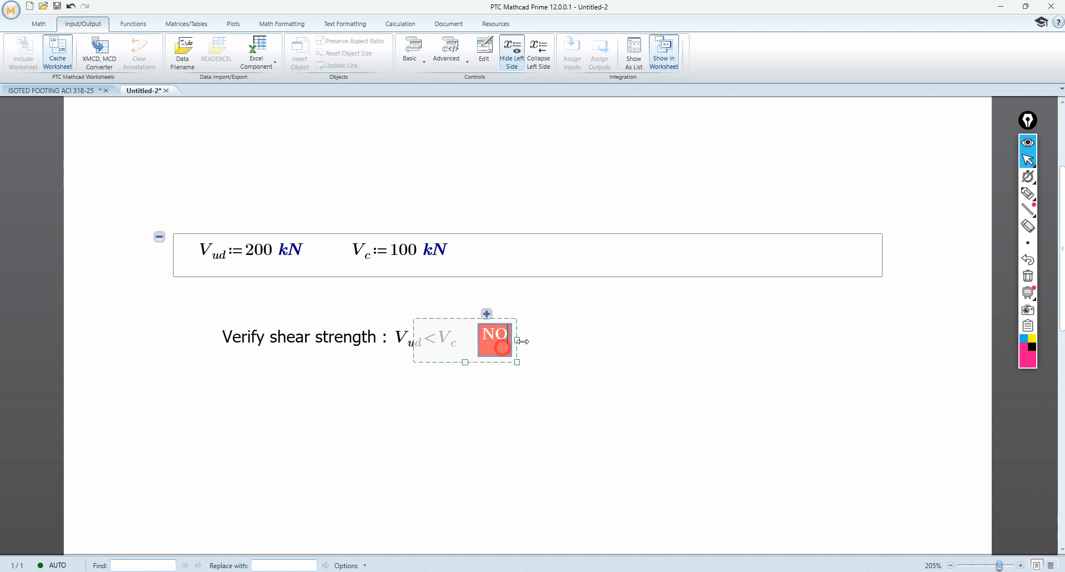
pyautogui.click(583, 323)
pyautogui.click(484, 335)
pyautogui.click(561, 342)
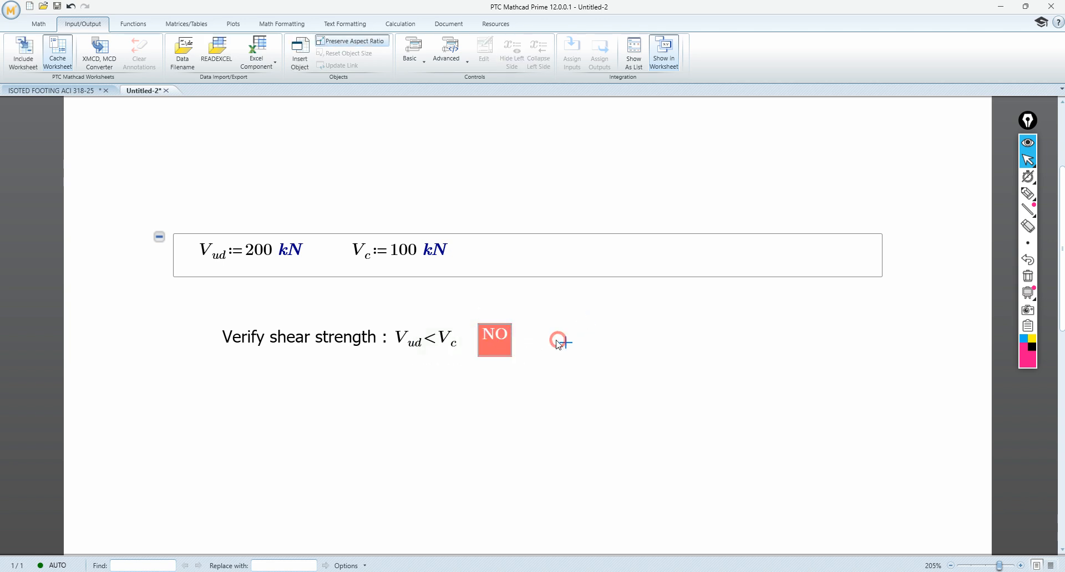
# Step: Collapse the area holding V_ud and V_c, and move the shear check line with its text box up beneath it
pyautogui.click(601, 345)
pyautogui.moveTo(613, 357); pyautogui.dragTo(250, 305)
pyautogui.click(159, 237)
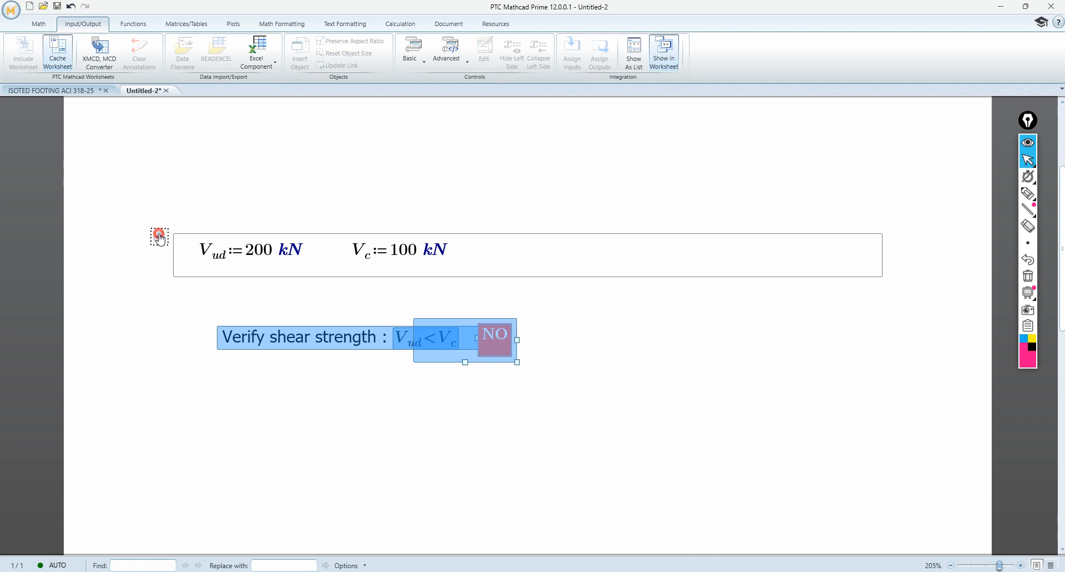
pyautogui.click(584, 355)
pyautogui.moveTo(559, 341); pyautogui.dragTo(219, 274)
pyautogui.moveTo(323, 284); pyautogui.dragTo(321, 250)
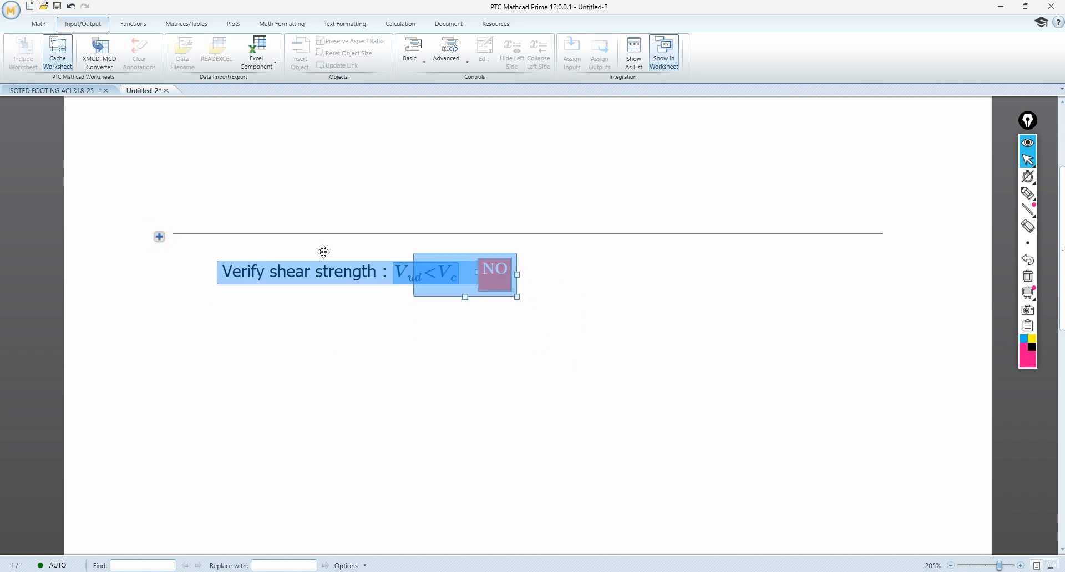
# Step: Widen the text box control slightly so the NO text fits inside its colored background
pyautogui.click(633, 302)
pyautogui.moveTo(616, 301); pyautogui.dragTo(219, 259)
pyautogui.click(545, 283)
pyautogui.click(511, 282)
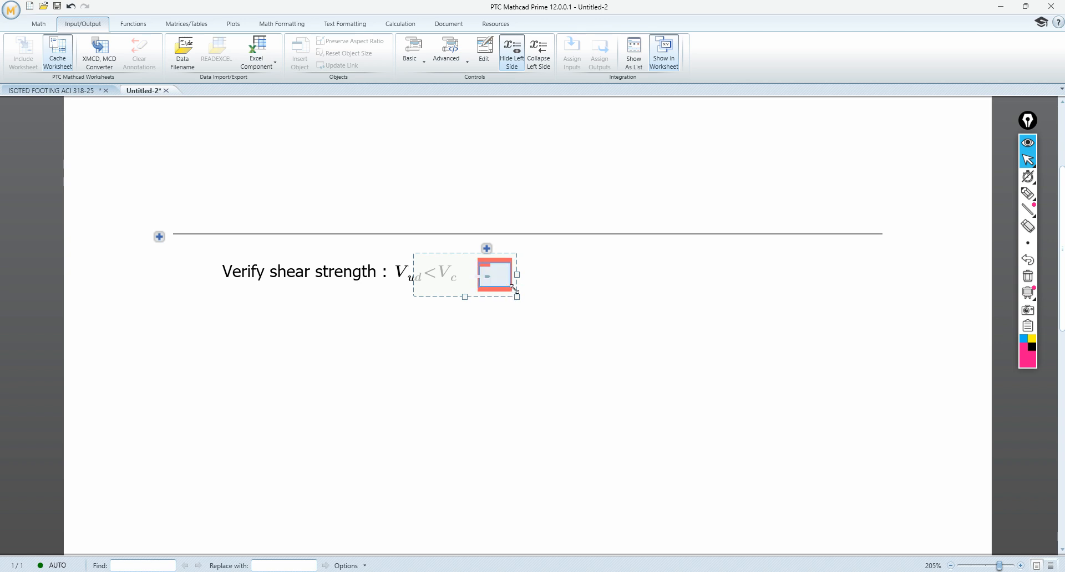
pyautogui.moveTo(518, 295)
pyautogui.mouseDown()
pyautogui.moveTo(542, 294)
pyautogui.moveTo(521, 288)
pyautogui.mouseUp()
pyautogui.click(544, 277)
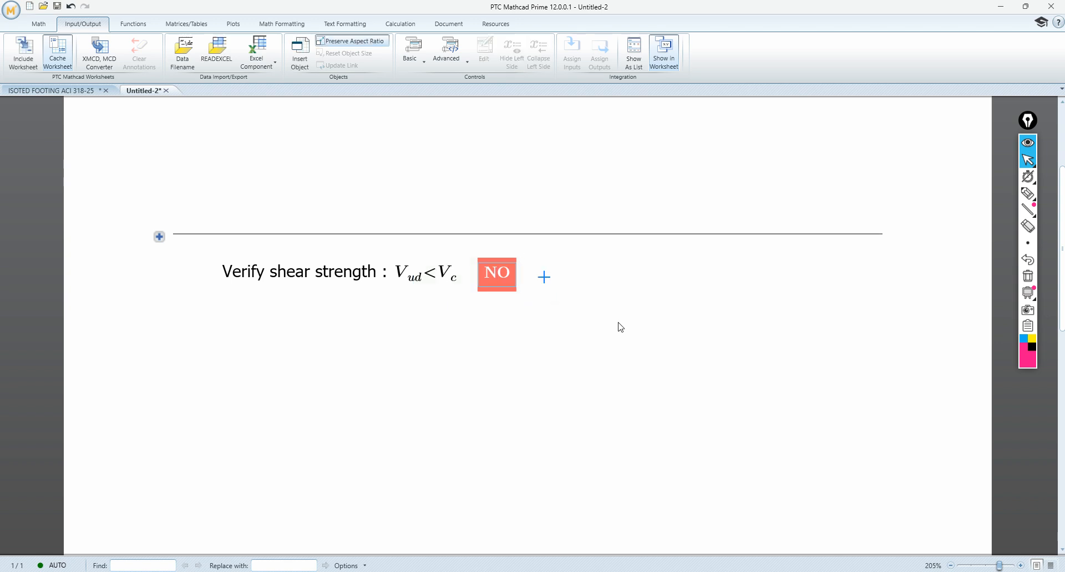
pyautogui.click(508, 272)
pyautogui.click(608, 299)
# Step: Duplicate the whole shear check line with its text box below the original, and delete the copy
pyautogui.moveTo(608, 298); pyautogui.dragTo(176, 255)
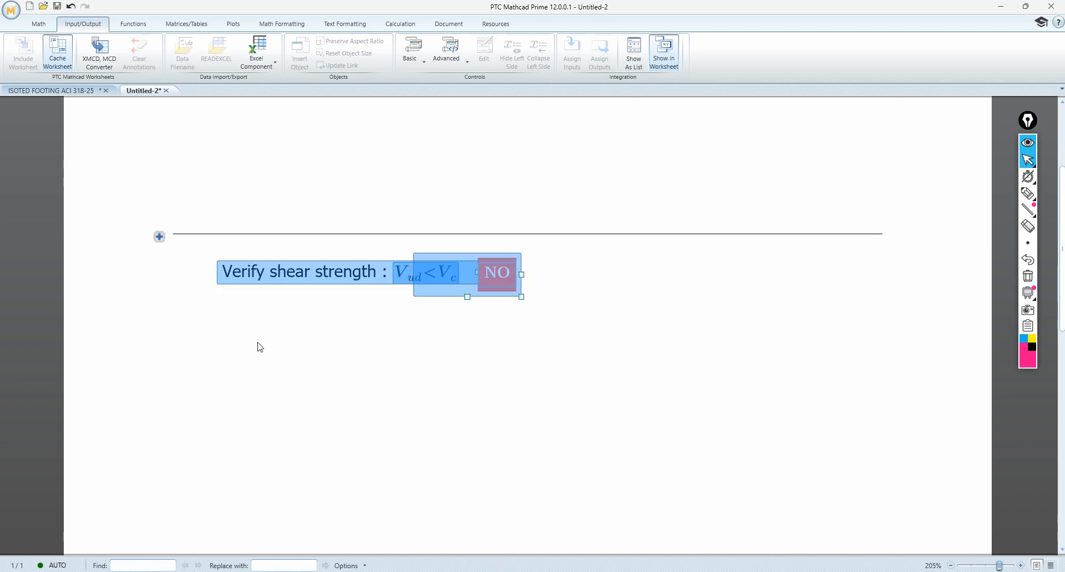
pyautogui.hotkey('ctrl', 'c')
pyautogui.click(235, 347)
pyautogui.click(218, 343)
pyautogui.hotkey('ctrl', 'v')
pyautogui.click(599, 349)
pyautogui.moveTo(567, 376); pyautogui.dragTo(141, 324)
pyautogui.press('Delete')
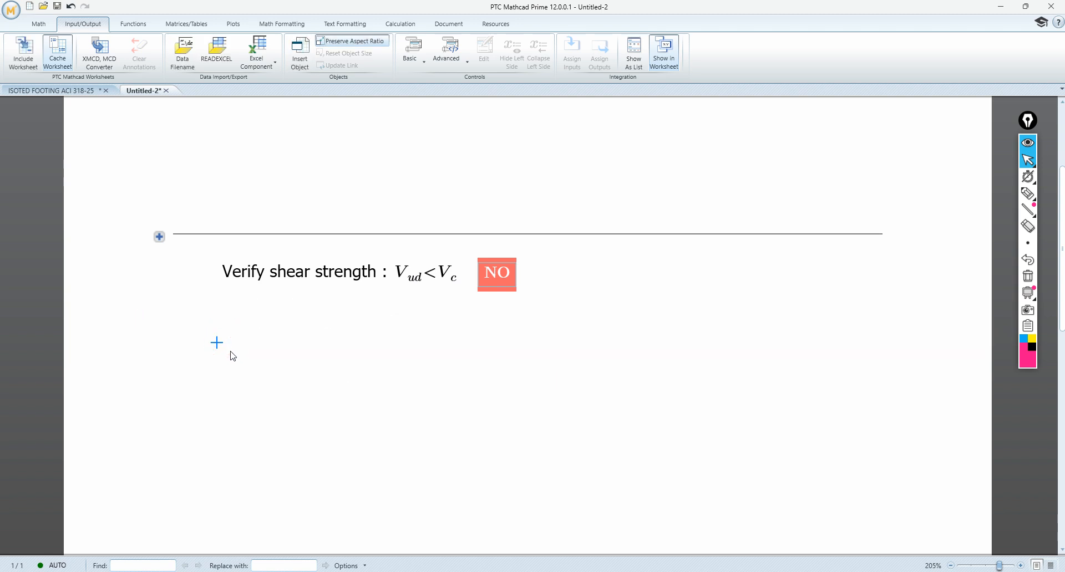
pyautogui.click(233, 335)
pyautogui.click(215, 332)
pyautogui.click(223, 336)
pyautogui.click(224, 337)
pyautogui.moveTo(568, 312); pyautogui.dragTo(223, 260)
pyautogui.click(603, 285)
pyautogui.click(485, 272)
pyautogui.click(577, 282)
pyautogui.click(497, 272)
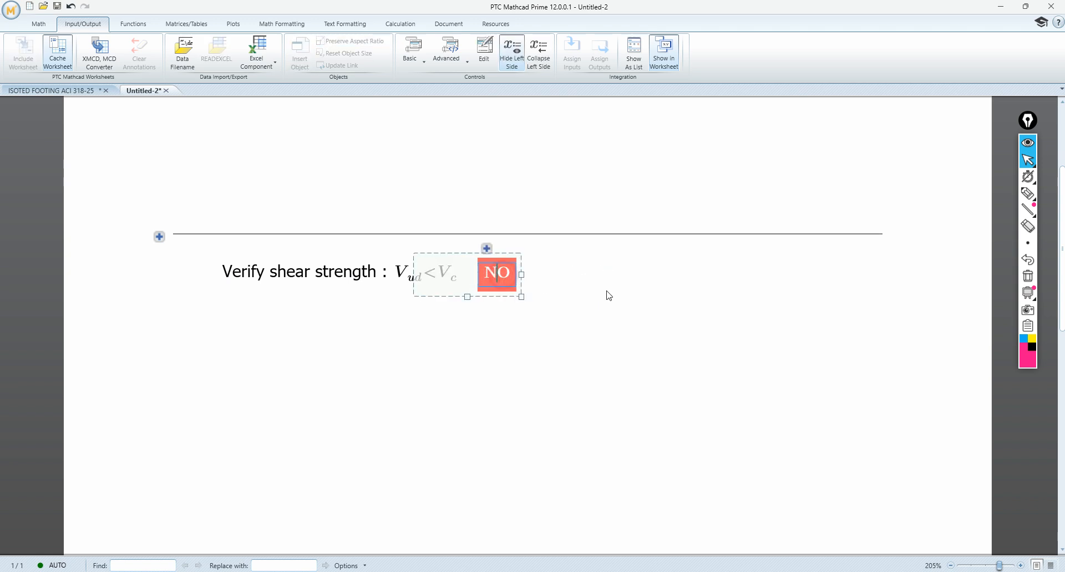
pyautogui.rightClick(491, 276)
pyautogui.click(506, 285)
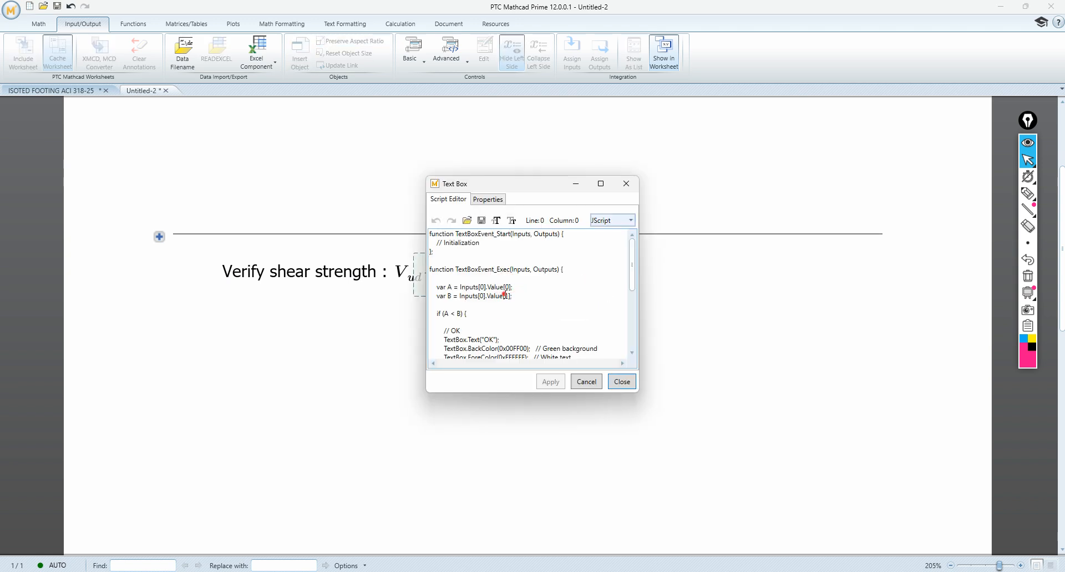
pyautogui.click(625, 182)
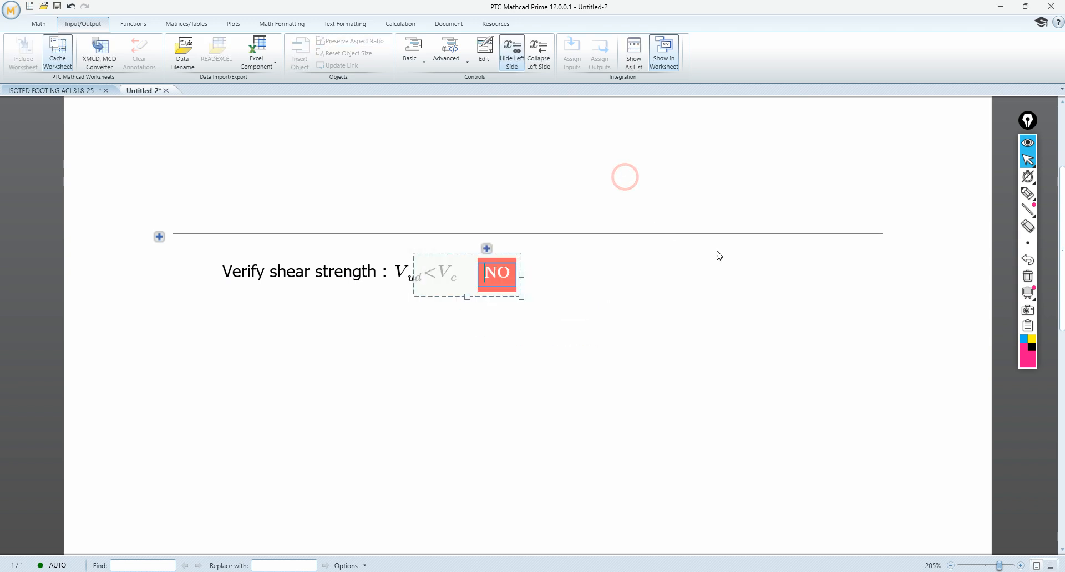
# Step: Sketch screen annotations pairing NO with a cross and OK with a tick, clear them and hide the annotation tools
pyautogui.click(1029, 197)
pyautogui.moveTo(519, 272)
pyautogui.mouseDown()
pyautogui.moveTo(511, 285)
pyautogui.moveTo(521, 268)
pyautogui.mouseUp()
pyautogui.moveTo(613, 256)
pyautogui.mouseDown()
pyautogui.moveTo(669, 243)
pyautogui.moveTo(635, 265)
pyautogui.mouseUp()
pyautogui.moveTo(800, 188); pyautogui.dragTo(733, 237)
pyautogui.moveTo(719, 190); pyautogui.dragTo(798, 249)
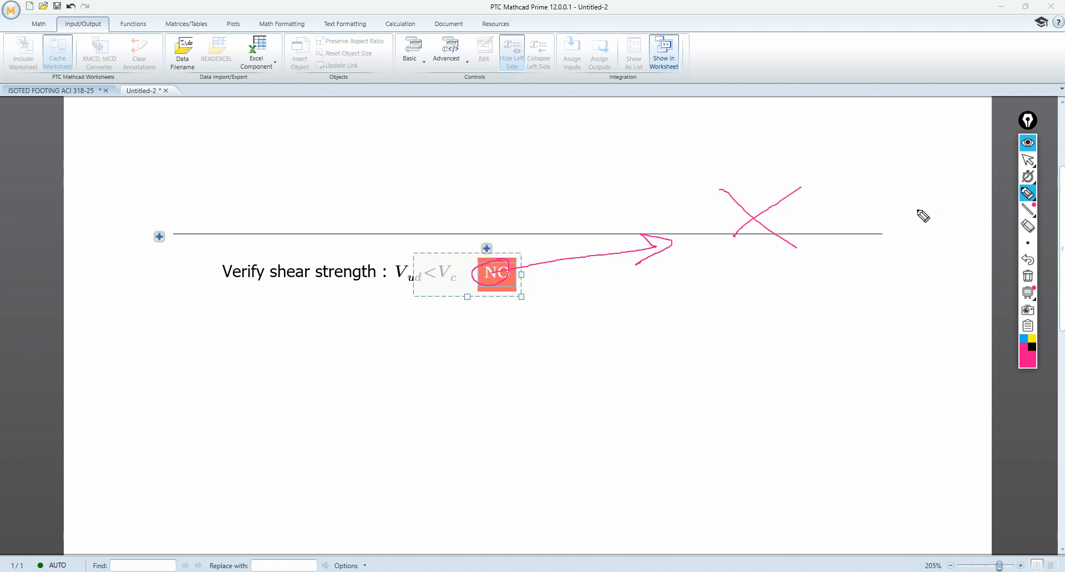
pyautogui.moveTo(674, 281)
pyautogui.mouseDown()
pyautogui.moveTo(697, 321)
pyautogui.moveTo(695, 289)
pyautogui.mouseUp()
pyautogui.moveTo(711, 280)
pyautogui.mouseDown()
pyautogui.moveTo(714, 321)
pyautogui.moveTo(740, 303)
pyautogui.moveTo(787, 303)
pyautogui.mouseUp()
pyautogui.moveTo(780, 289); pyautogui.dragTo(788, 314)
pyautogui.moveTo(816, 269); pyautogui.dragTo(920, 233)
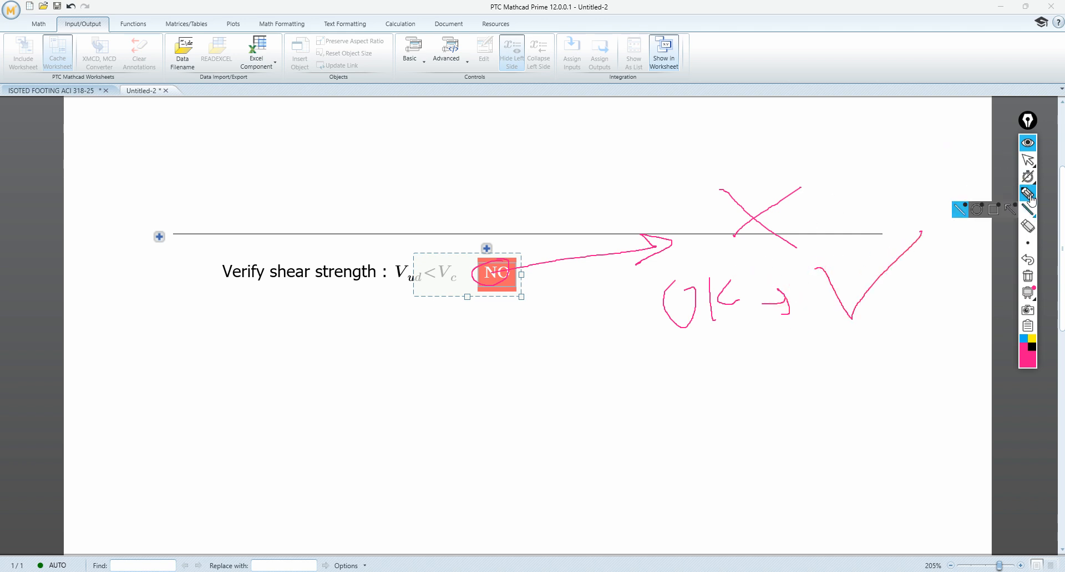
pyautogui.click(1027, 276)
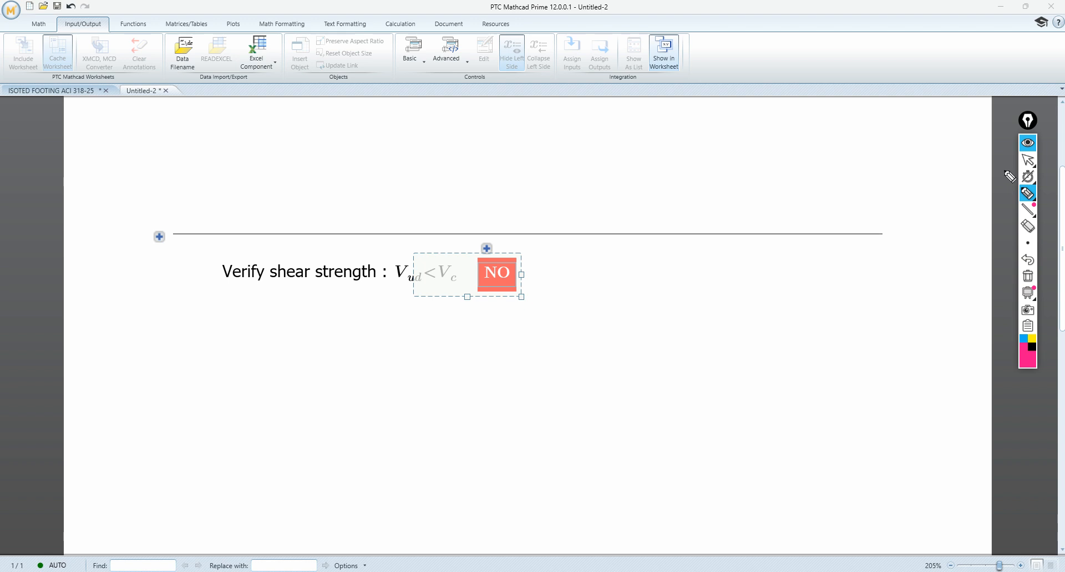
pyautogui.click(1027, 142)
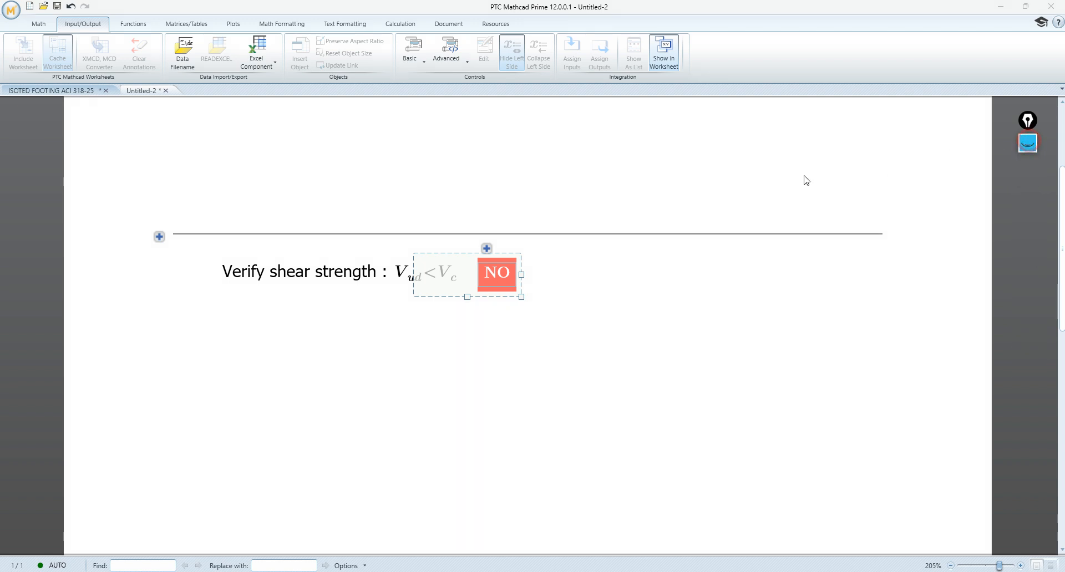
# Step: Copy the text box control's entire script and paste it into a new ChatGPT message
pyautogui.rightClick(499, 273)
pyautogui.click(508, 280)
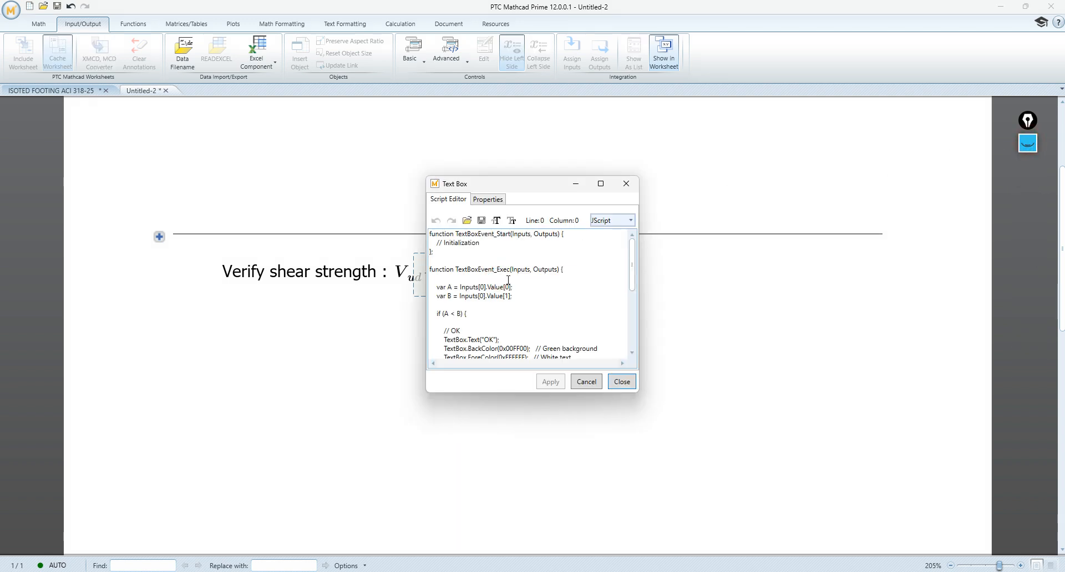
pyautogui.hotkey('ctrl', 'a')
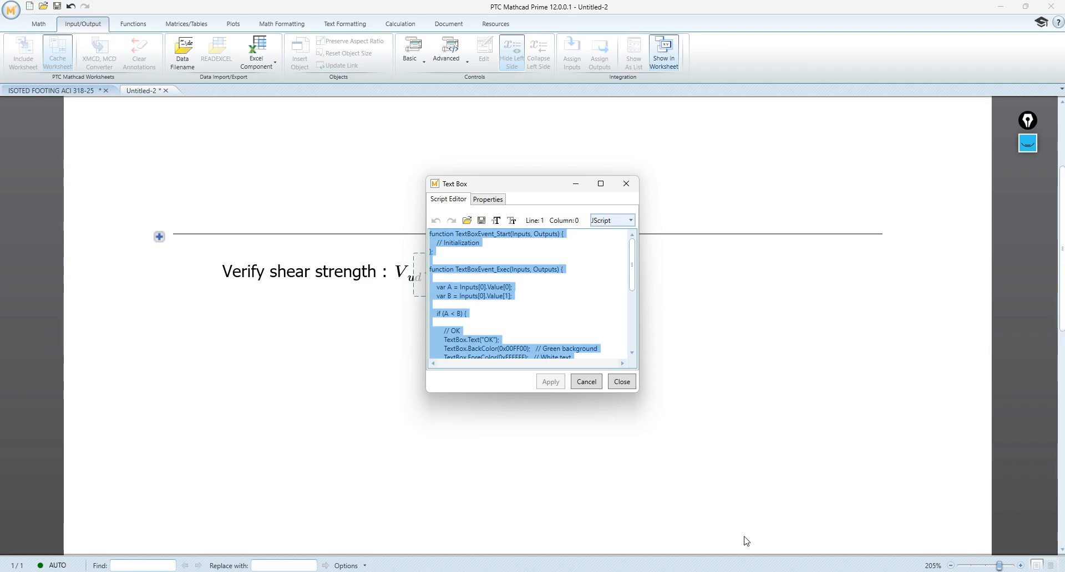
pyautogui.click(631, 571)
pyautogui.hotkey('ctrl', 'v')
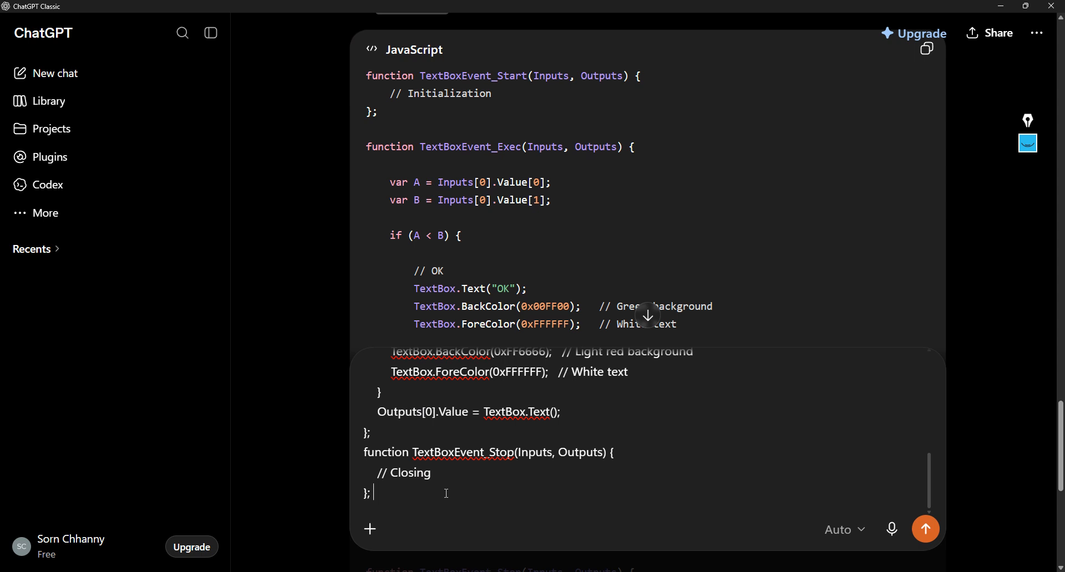
# Step: Add the request 'change the text "OK" and "NO" to tick mark' after the pasted script in the ChatGPT message
pyautogui.write('chang')
pyautogui.write('e theh')
pyautogui.write('e text o')
pyautogui.write('k')
pyautogui.press('BackSpace')
pyautogui.press('BackSpace')
pyautogui.write('OKOK')
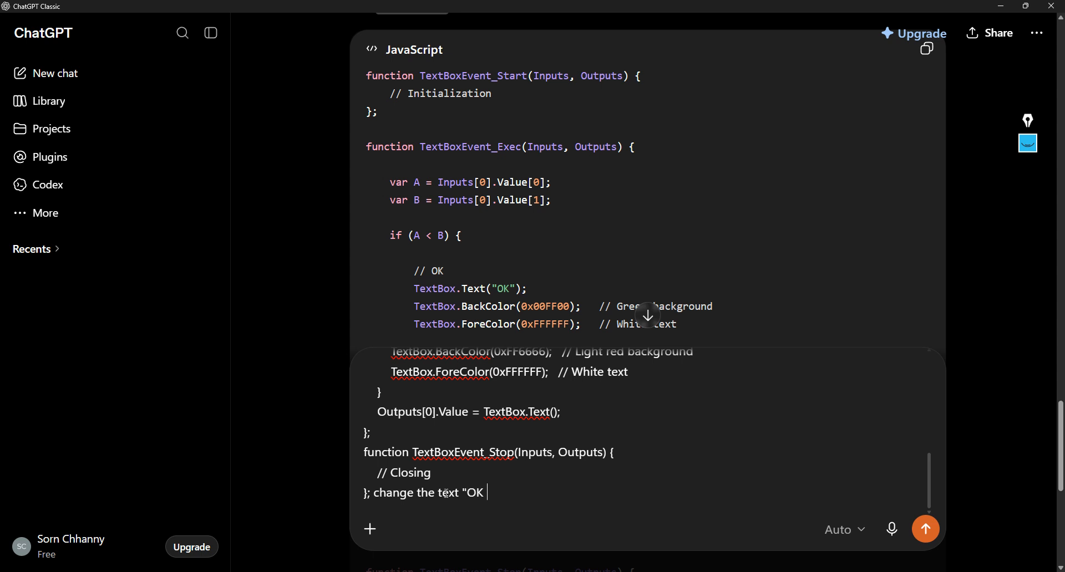
pyautogui.write('" and "NO" to tic')
pyautogui.write('k mark')
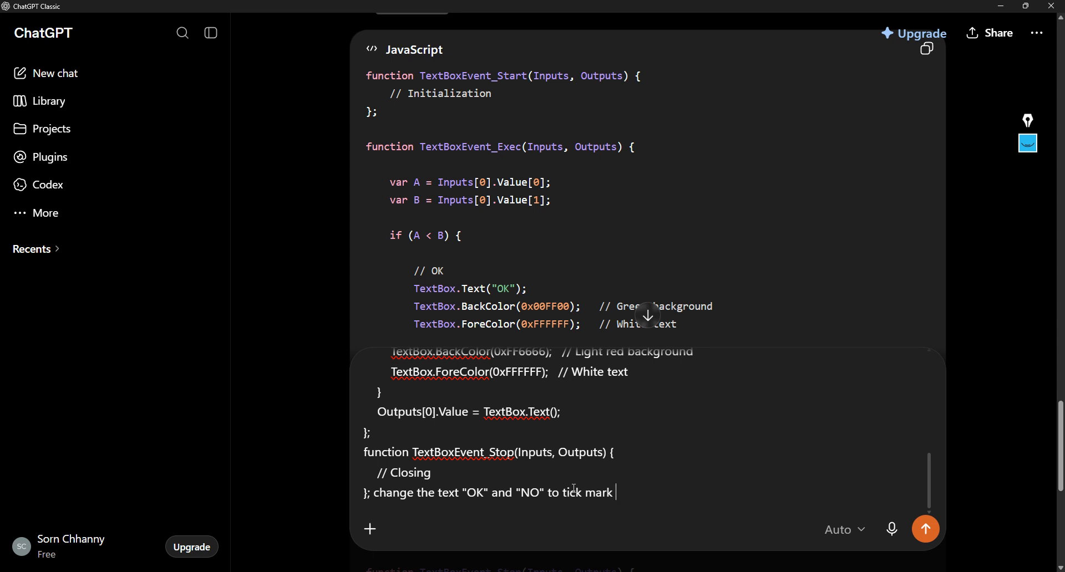
# Step: Extend the request to "heavy bold tick mark and Heavy bold cross mark respectively." and send the message
pyautogui.click(564, 492)
pyautogui.write('heavy bold')
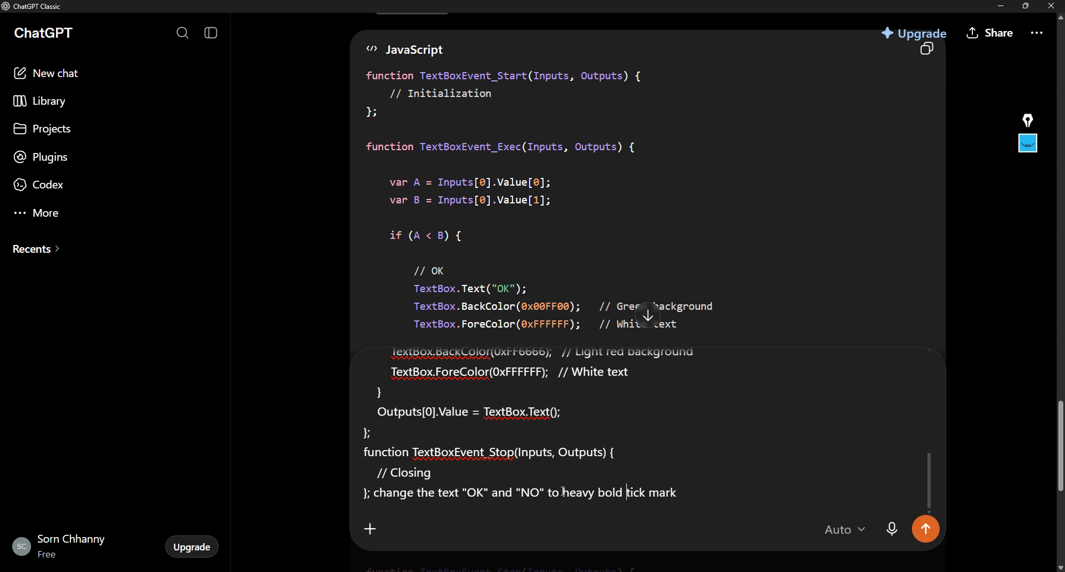
pyautogui.moveTo(562, 491); pyautogui.dragTo(684, 491)
pyautogui.click(684, 489)
pyautogui.write('and Heavy bold cross mark')
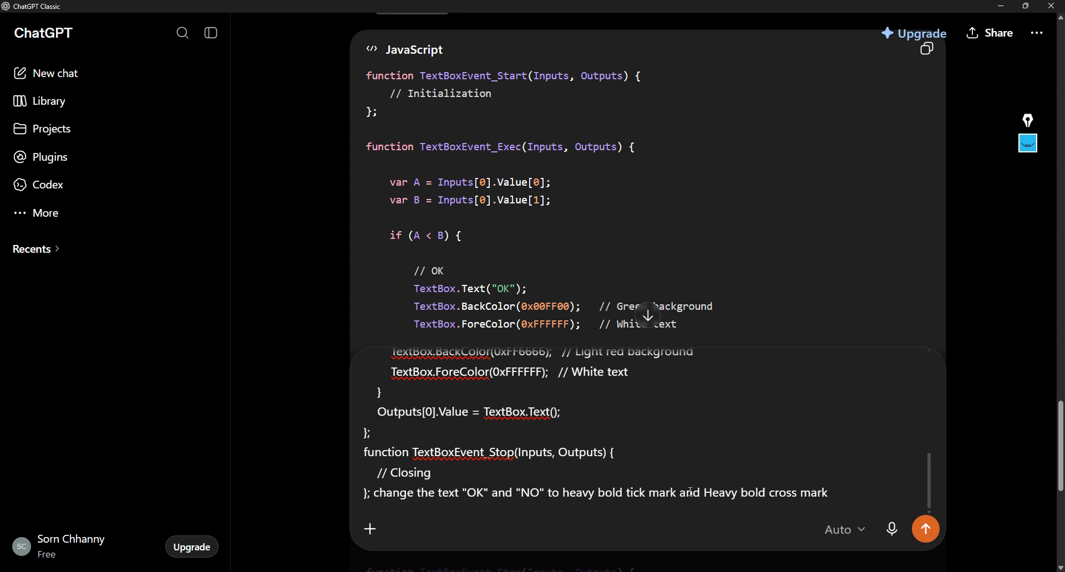
pyautogui.write(' respectively.')
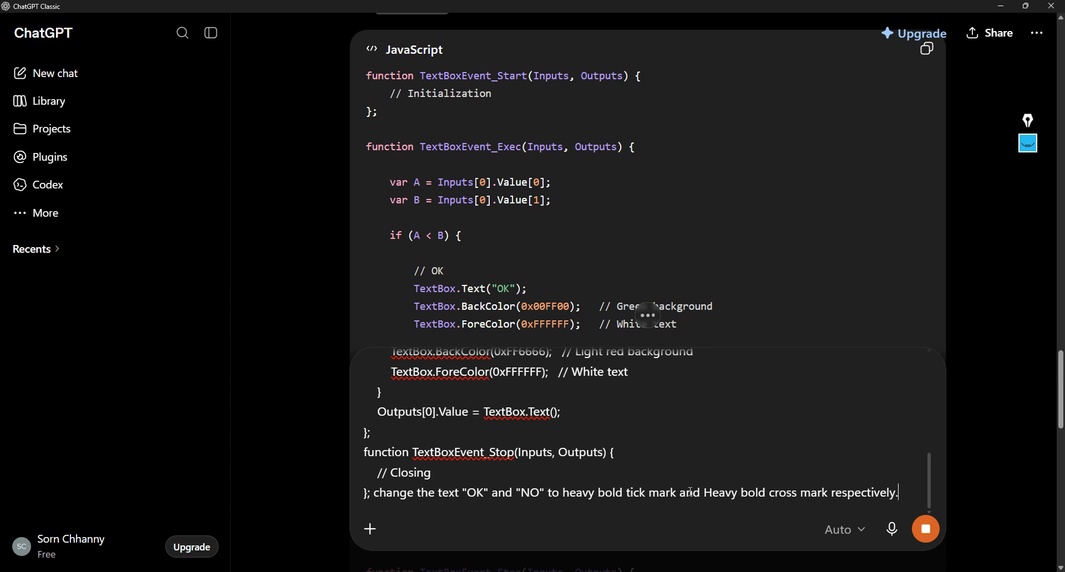
pyautogui.press('Return')
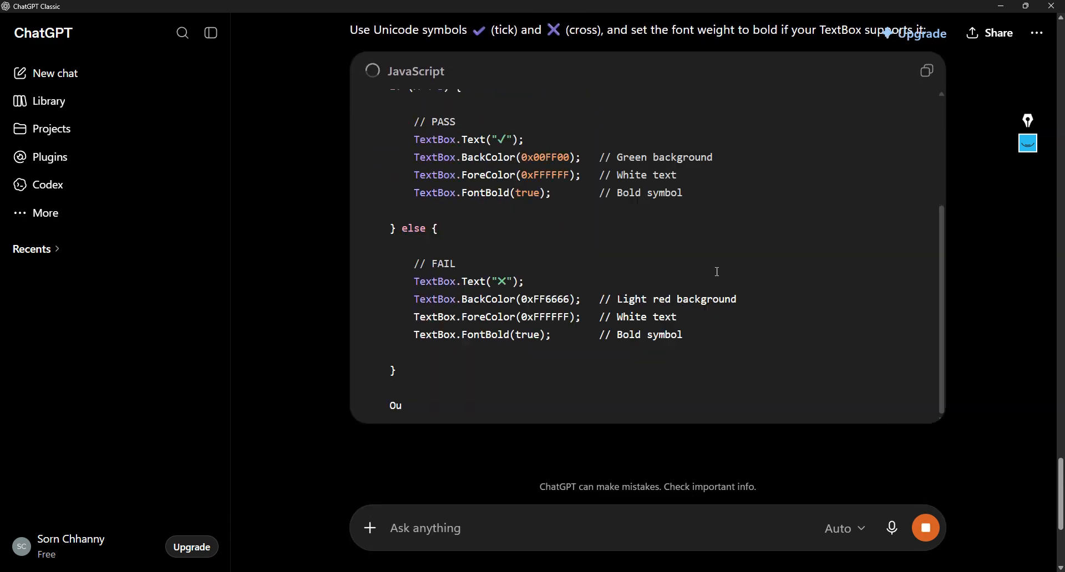
# Step: Check the tick symbol in the PASS branch of ChatGPT's reply and copy the whole generated script
pyautogui.scroll(-2, 535, 325)
pyautogui.doubleClick(503, 302)
pyautogui.doubleClick(495, 160)
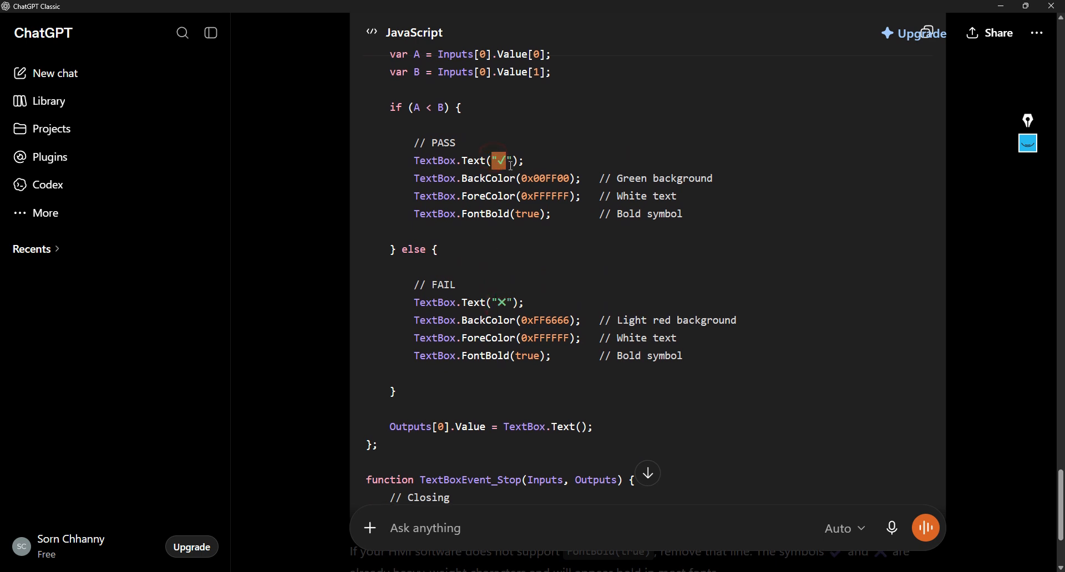
pyautogui.scroll(5, 691, 183)
pyautogui.click(923, 186)
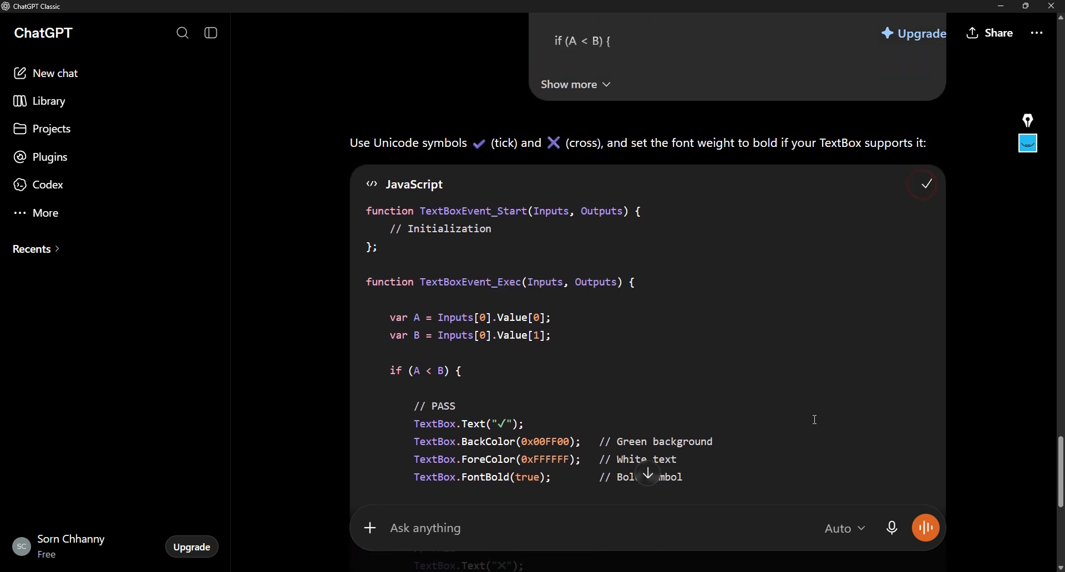
# Step: Switch to Mathcad, replace the text box control's entire script with the copied one and apply it
pyautogui.moveTo(754, 571)
pyautogui.click(728, 530)
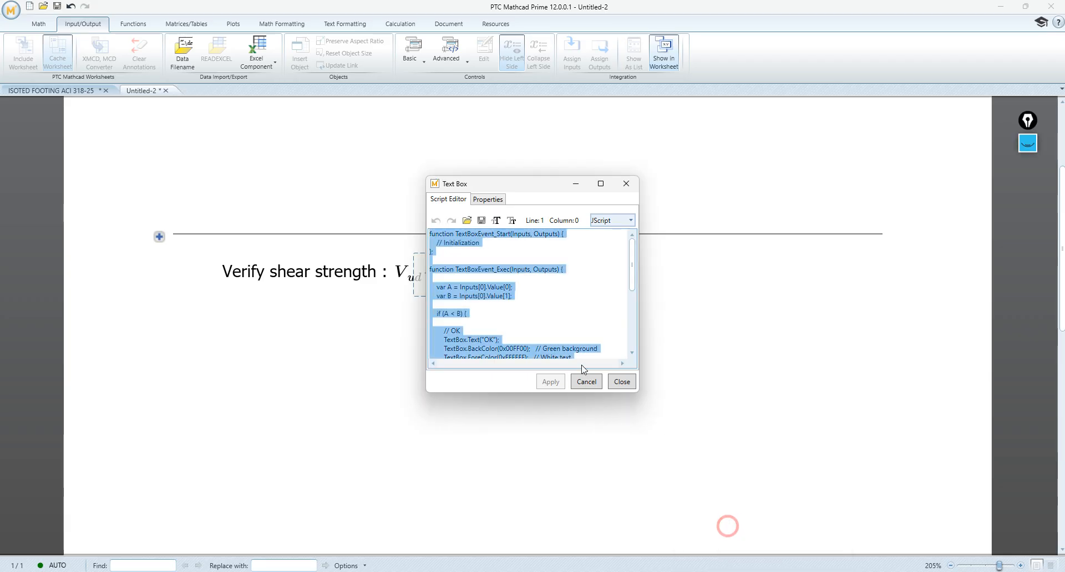
pyautogui.press('Delete')
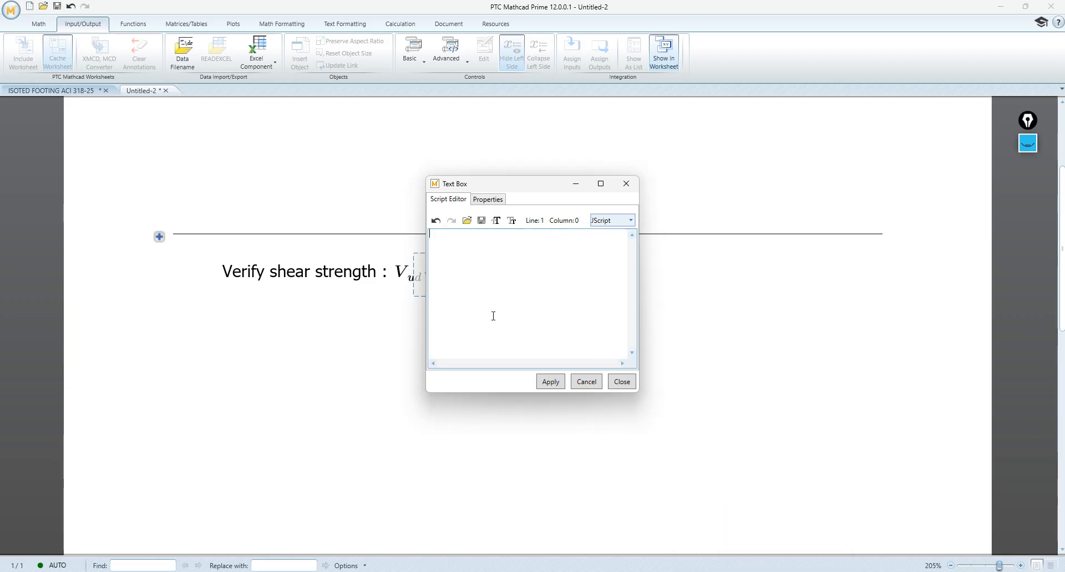
pyautogui.hotkey('ctrl', 'v')
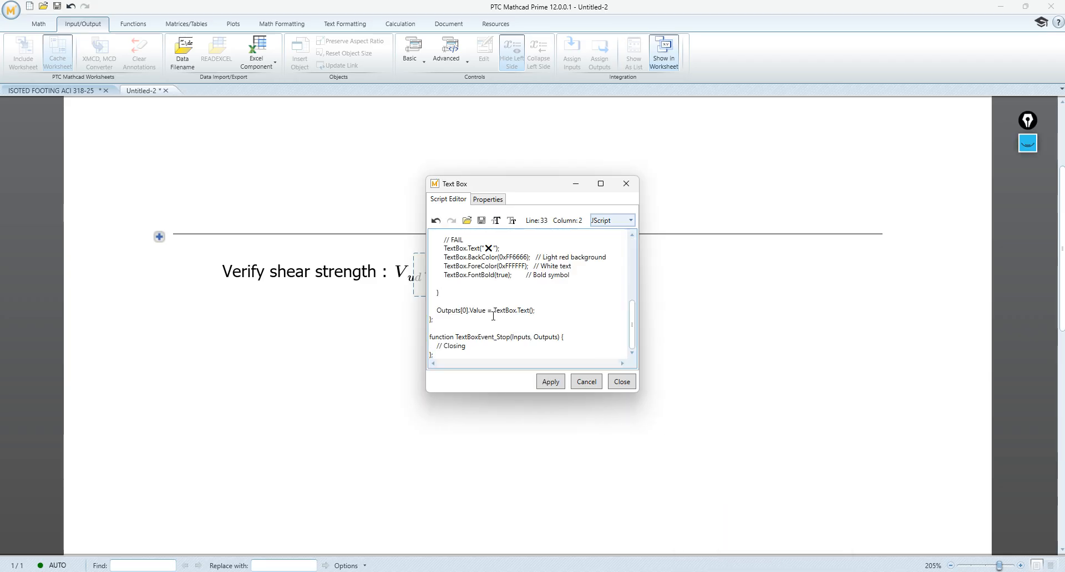
pyautogui.click(549, 381)
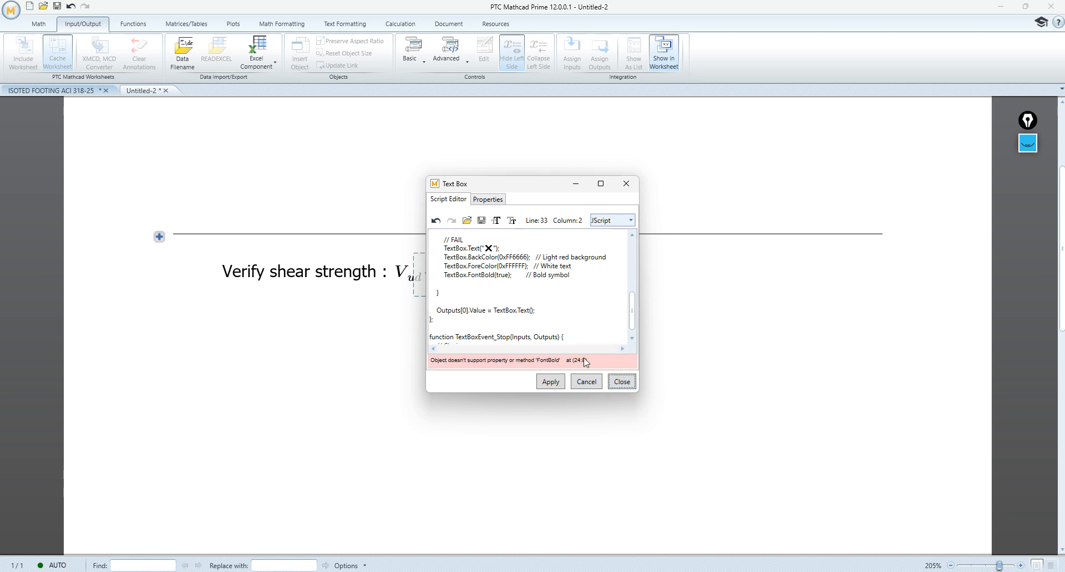
# Step: Review the PASS and FAIL lines, move the script editor clear of the shear check and try applying the script again
pyautogui.click(514, 310)
pyautogui.scroll(-1, 510, 307)
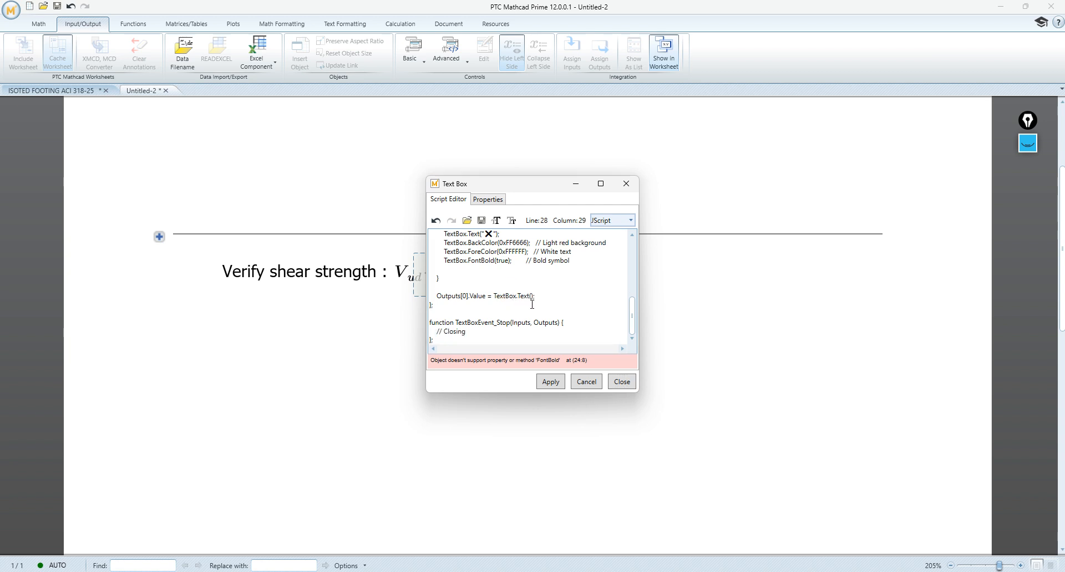
pyautogui.scroll(7, 531, 304)
pyautogui.scroll(-3, 516, 315)
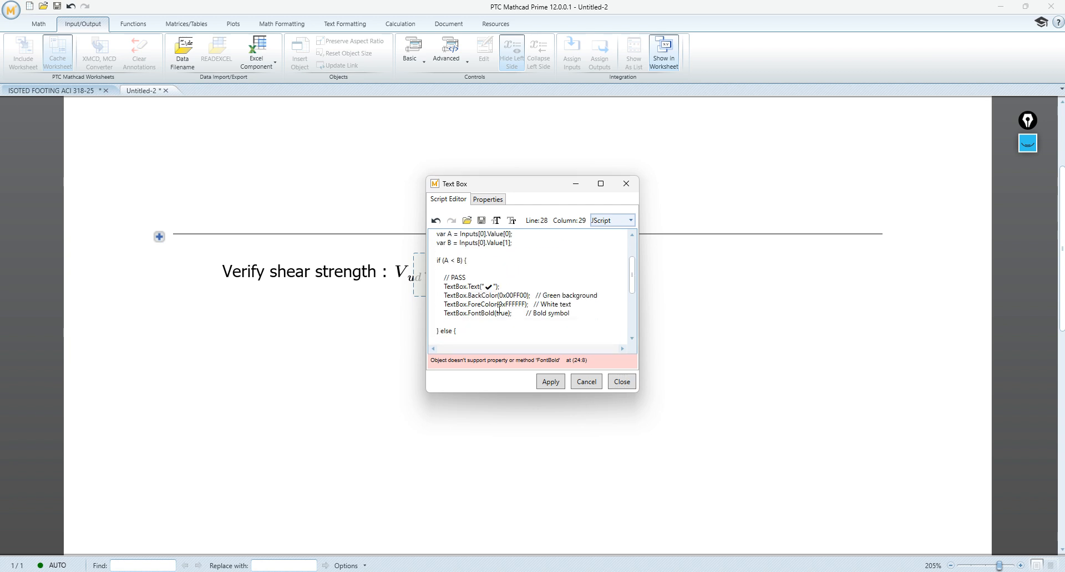
pyautogui.click(489, 287)
pyautogui.moveTo(542, 189); pyautogui.dragTo(763, 185)
pyautogui.click(769, 379)
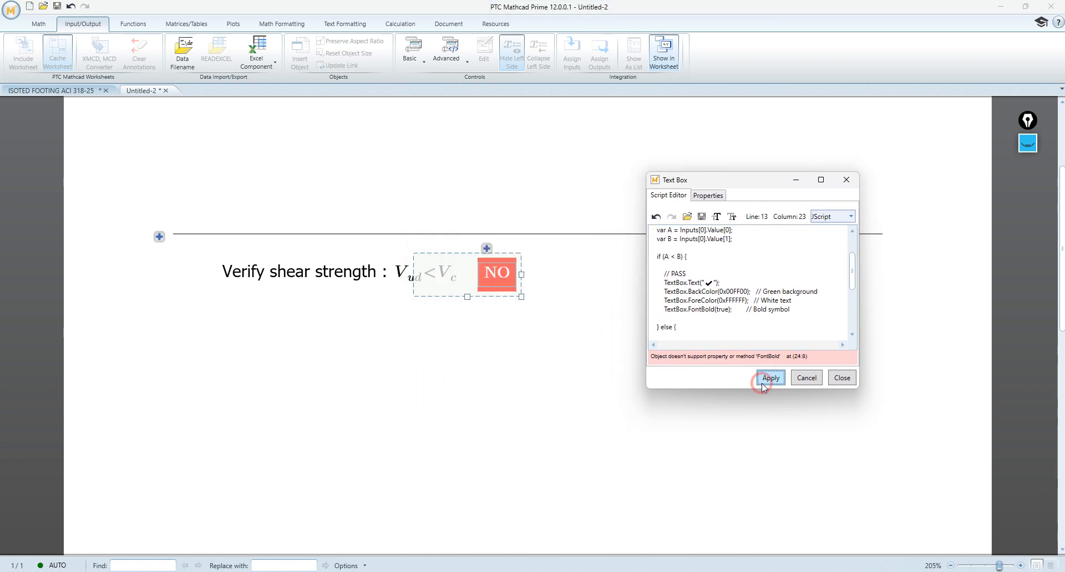
pyautogui.click(709, 283)
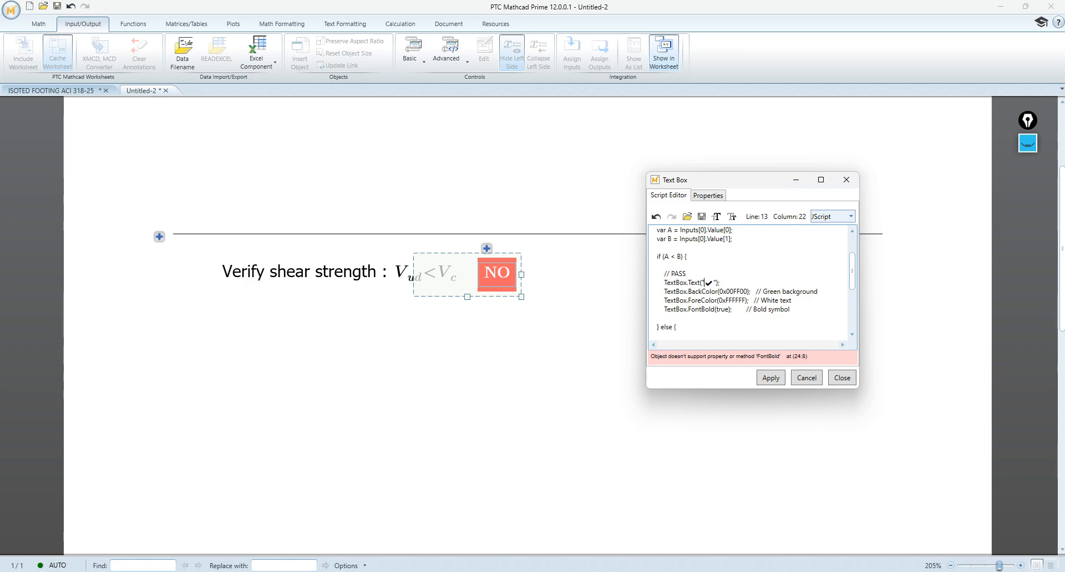
# Step: Switch to ChatGPT to reread the generated code and its note about FontBold support, and return to Mathcad
pyautogui.click(627, 569)
pyautogui.scroll(-10, 643, 390)
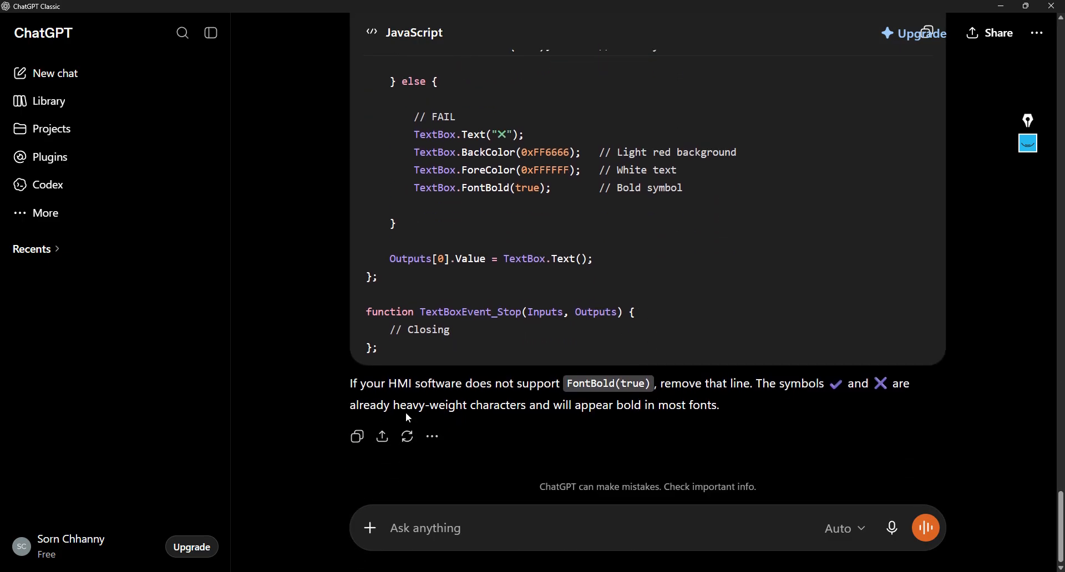
pyautogui.scroll(4, 754, 356)
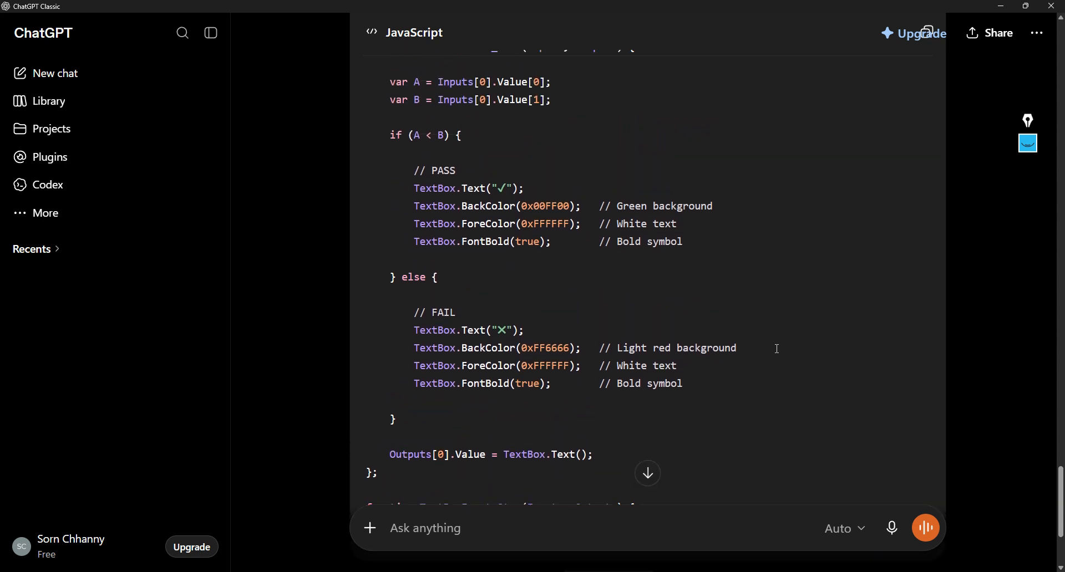
pyautogui.scroll(2, 776, 348)
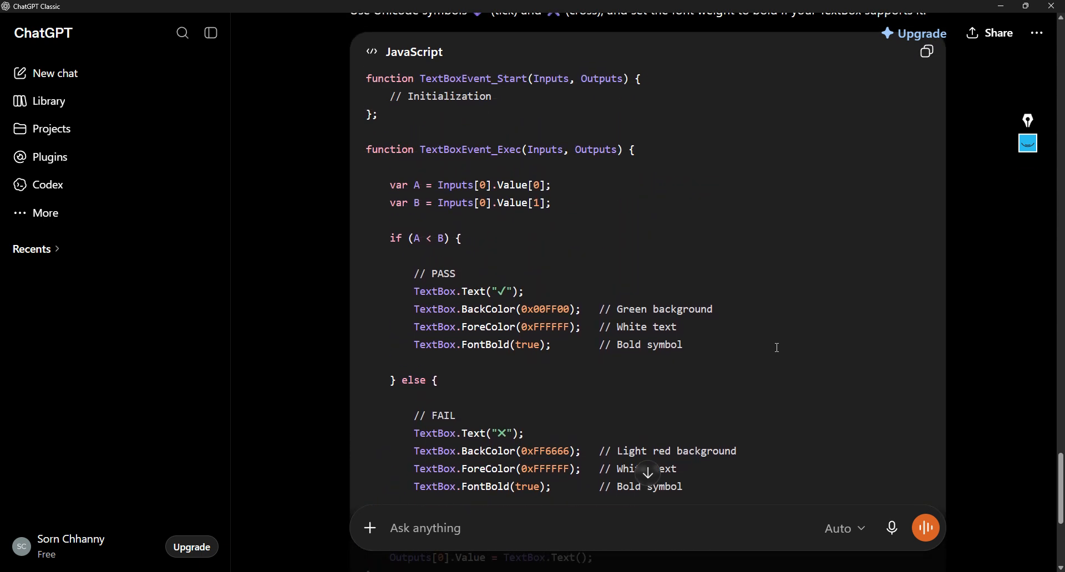
pyautogui.click(1001, 6)
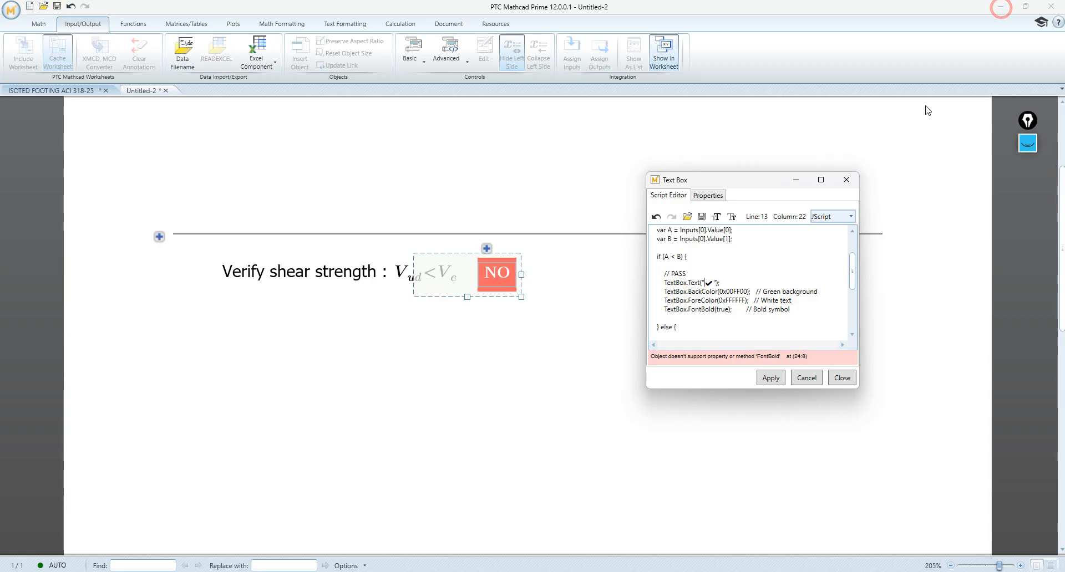
# Step: Undo the script edits back to the version with the OK and NO texts, copy the entire script and apply it
pyautogui.click(710, 283)
pyautogui.press('BackSpace')
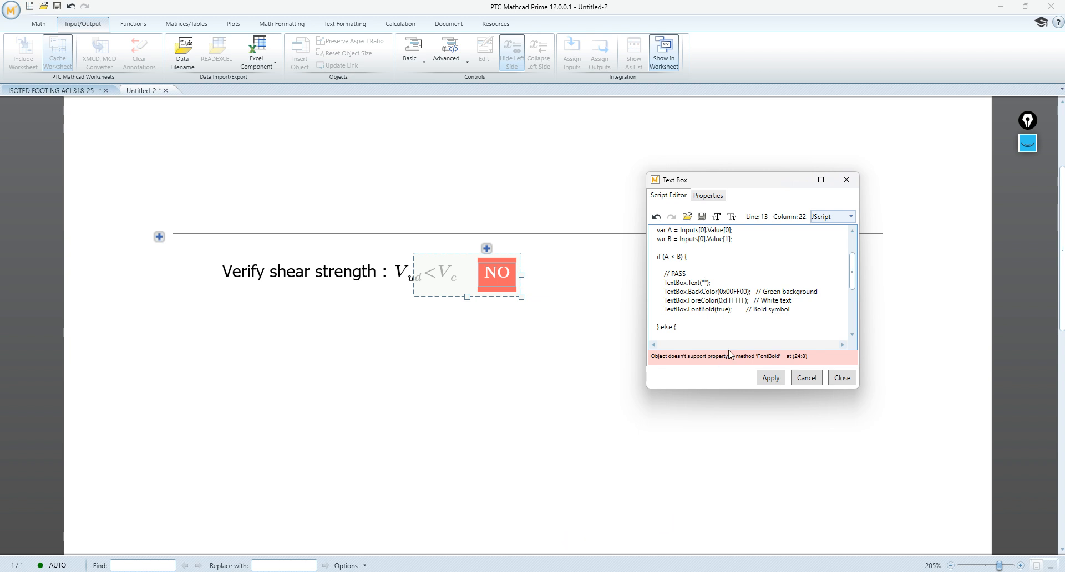
pyautogui.click(783, 265)
pyautogui.hotkey('ctrl', 'z')
pyautogui.hotkey('ctrl', 'z')
pyautogui.hotkey('ctrl', 'z')
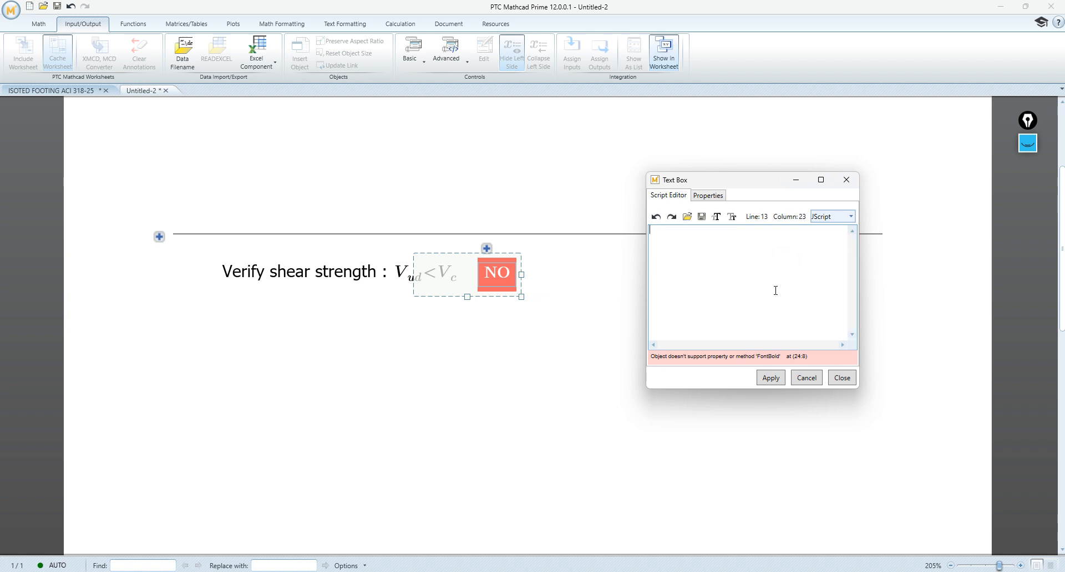
pyautogui.click(775, 290)
pyautogui.click(766, 304)
pyautogui.hotkey('ctrl', 'a')
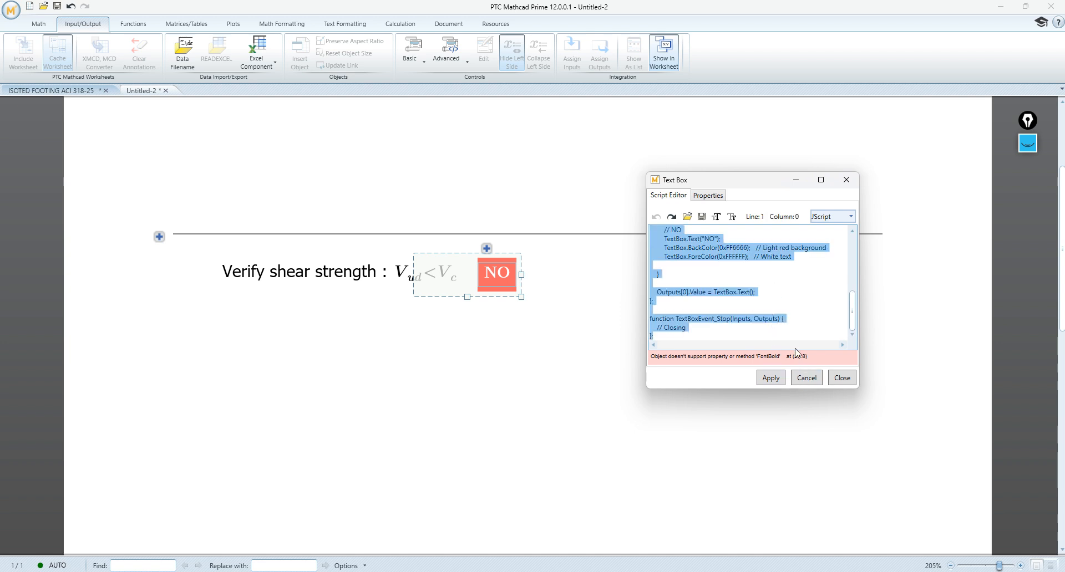
pyautogui.click(776, 377)
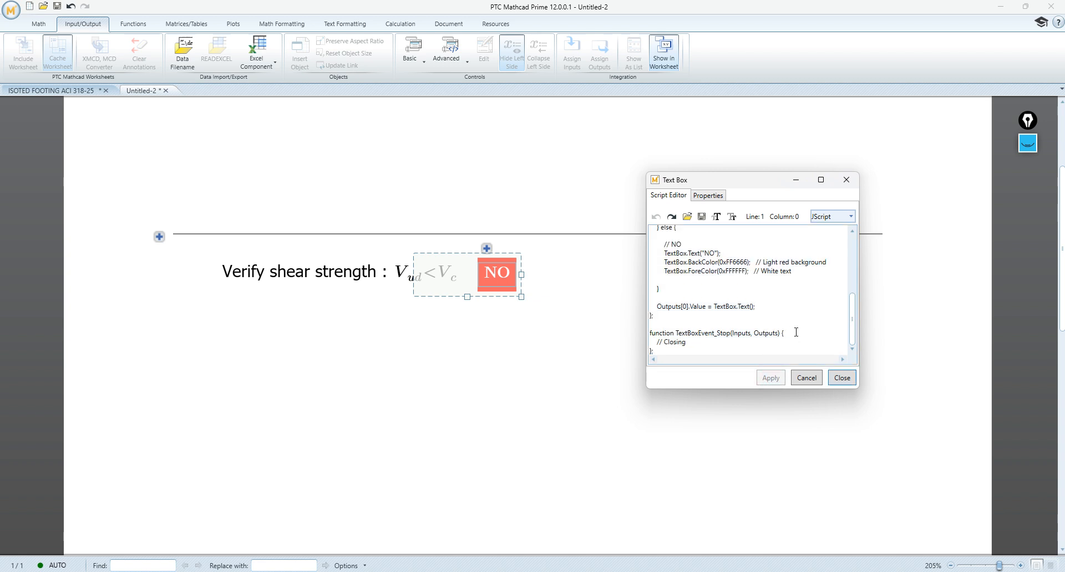
# Step: Switch to ChatGPT, paste the script into a new message and add the request 'change text "OK" to tick mark'
pyautogui.hotkey('alt', 'Tab')
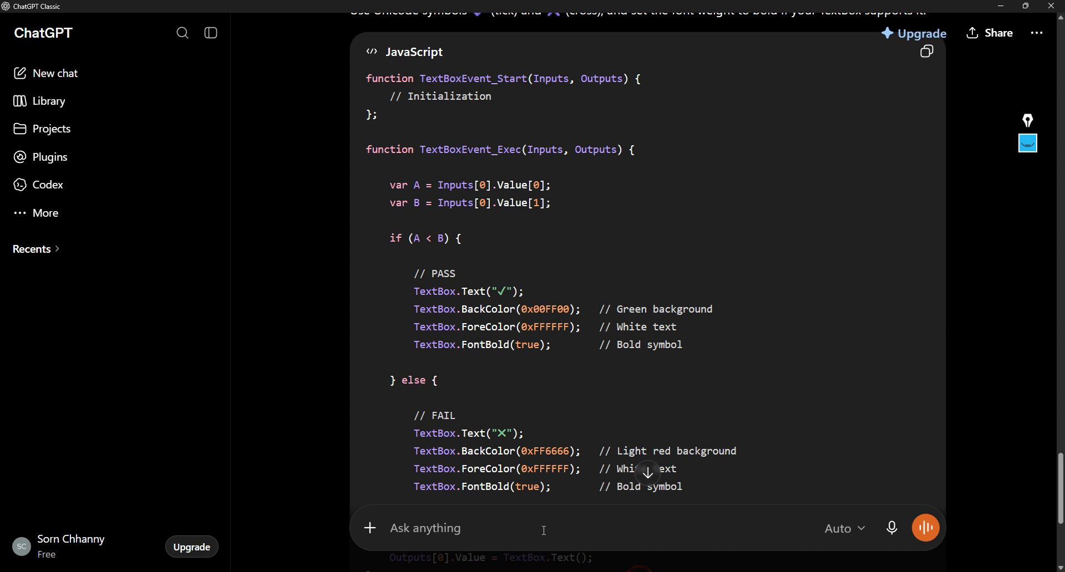
pyautogui.hotkey('ctrl', 'v')
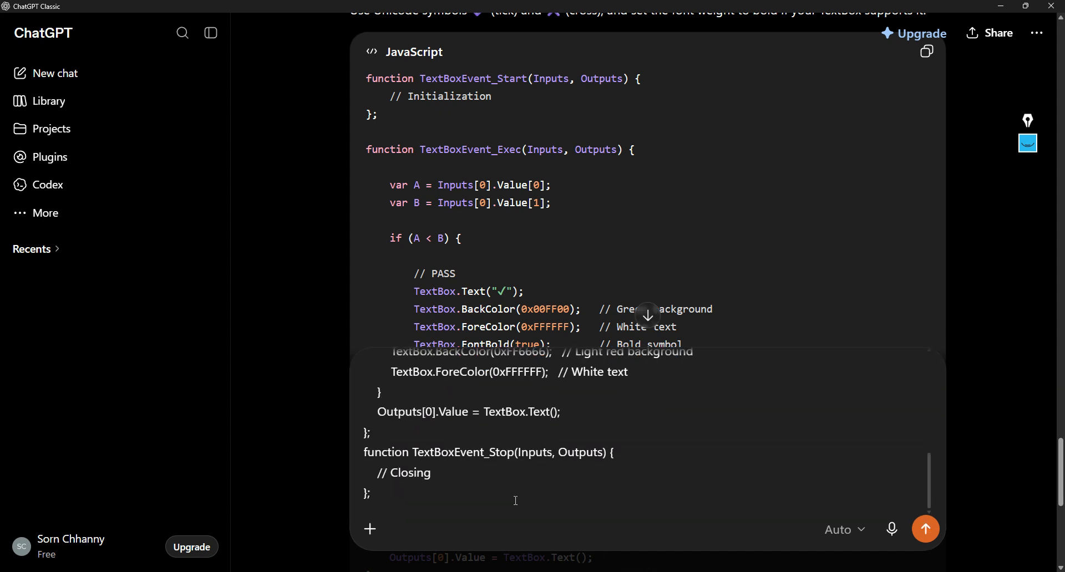
pyautogui.write('change ')
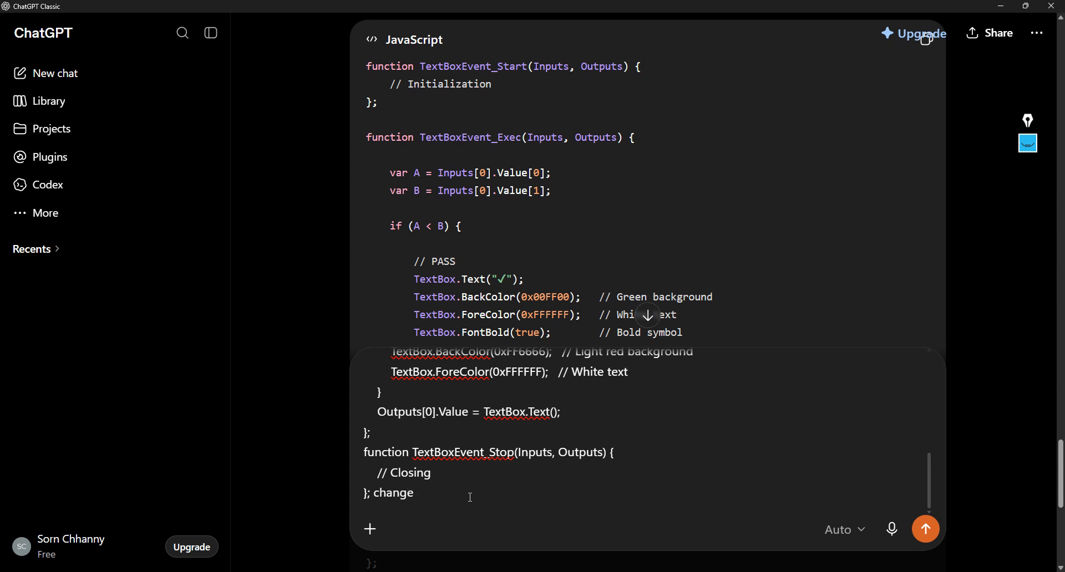
pyautogui.write('"Ok')
pyautogui.press('BackSpace')
pyautogui.write('K')
pyautogui.click(421, 490)
pyautogui.write('text')
pyautogui.click(507, 499)
pyautogui.write('to ')
pyautogui.write('tick')
pyautogui.write(' mark an')
# Step: Complete the request with 'and "NO" to cross mark' and send the message
pyautogui.write('d "N')
pyautogui.press('BackSpace')
pyautogui.write('NO" to cross mar')
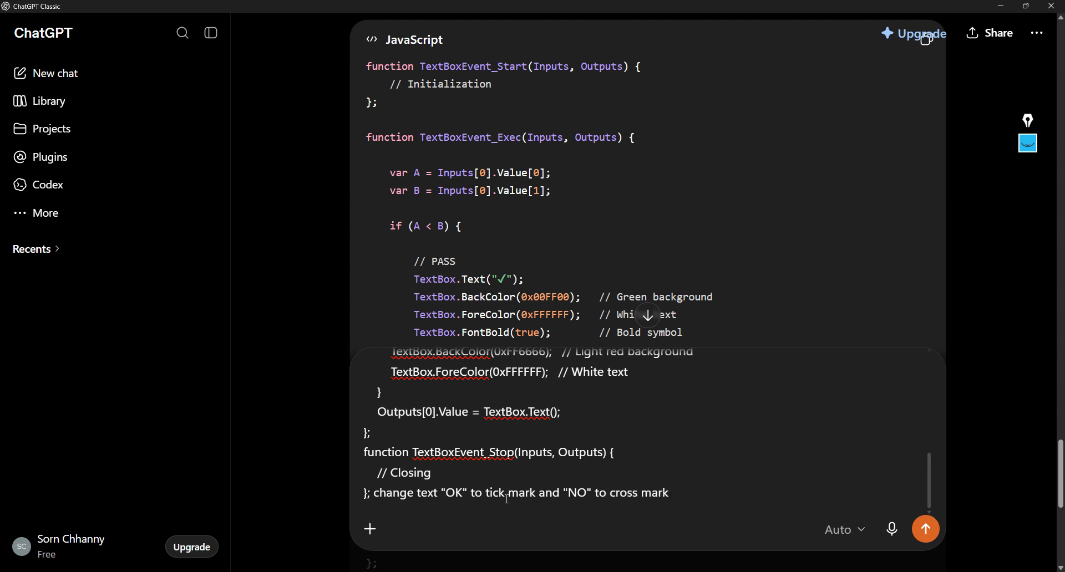
pyautogui.write('k')
pyautogui.press('Return')
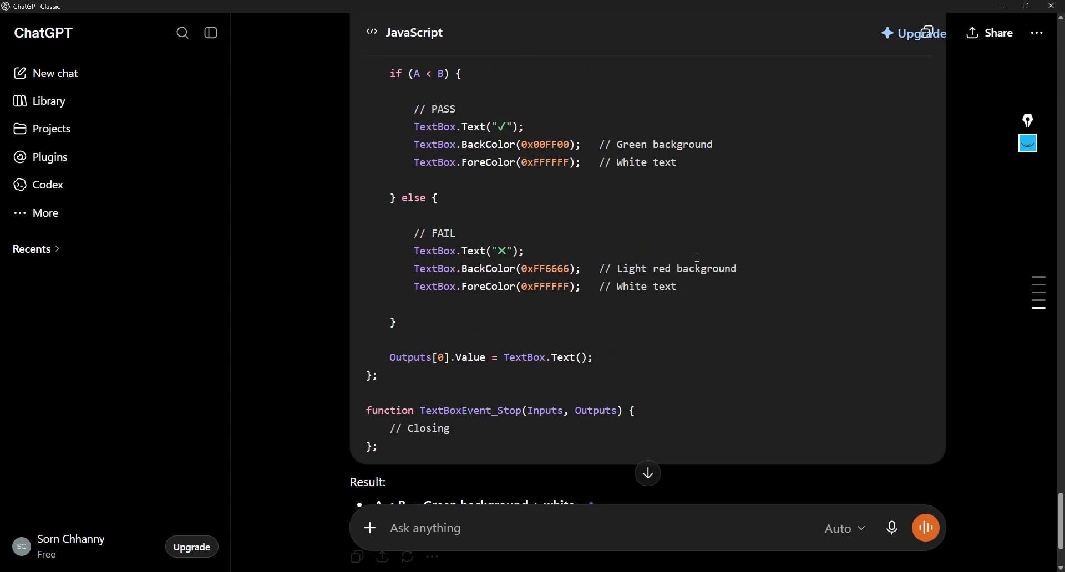
# Step: Copy ChatGPT's revised script, replace the text box control's entire script with it in Mathcad, apply it and close the editor
pyautogui.scroll(8, 703, 265)
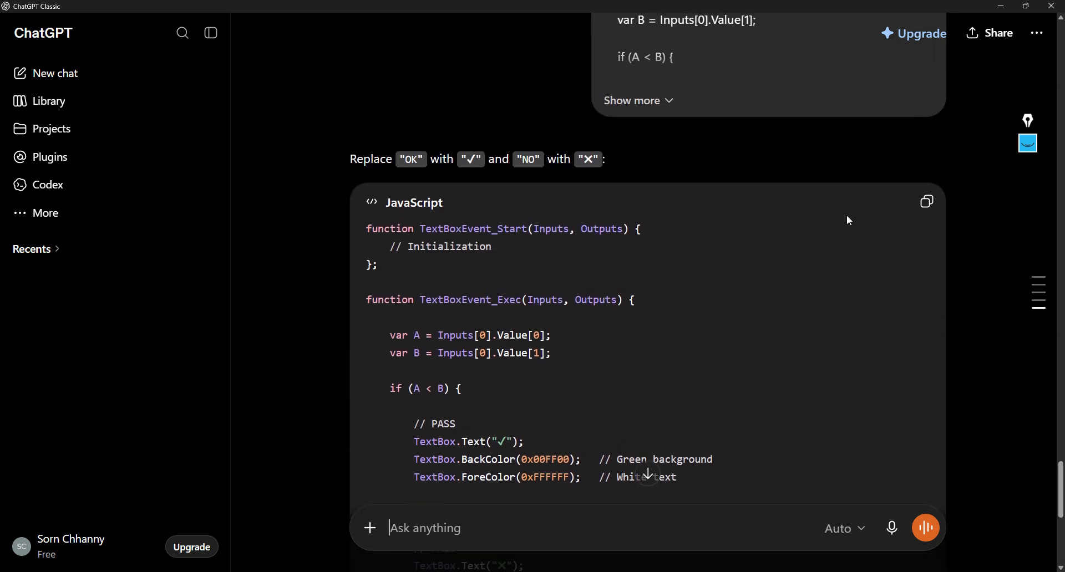
pyautogui.click(924, 205)
pyautogui.moveTo(754, 570)
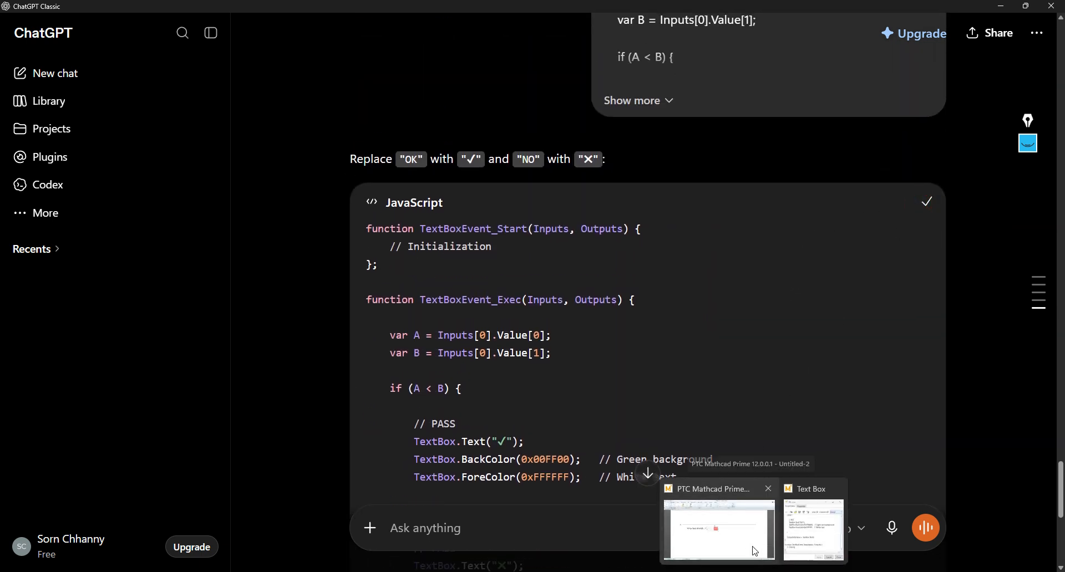
pyautogui.click(720, 532)
pyautogui.click(754, 546)
pyautogui.click(740, 309)
pyautogui.hotkey('ctrl', 'a')
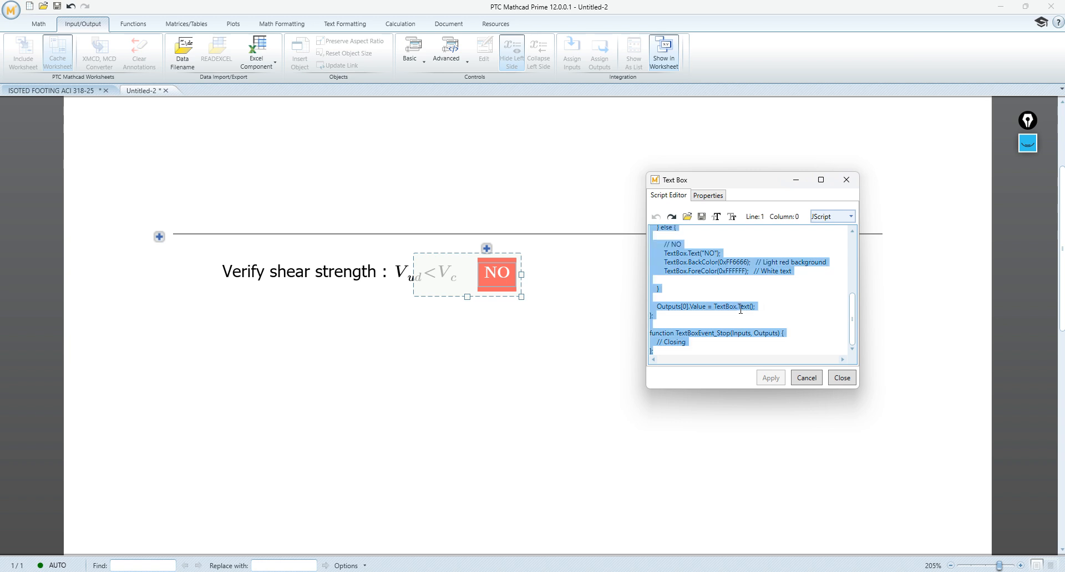
pyautogui.press('Delete')
pyautogui.hotkey('ctrl', 'v')
pyautogui.click(769, 377)
pyautogui.click(841, 377)
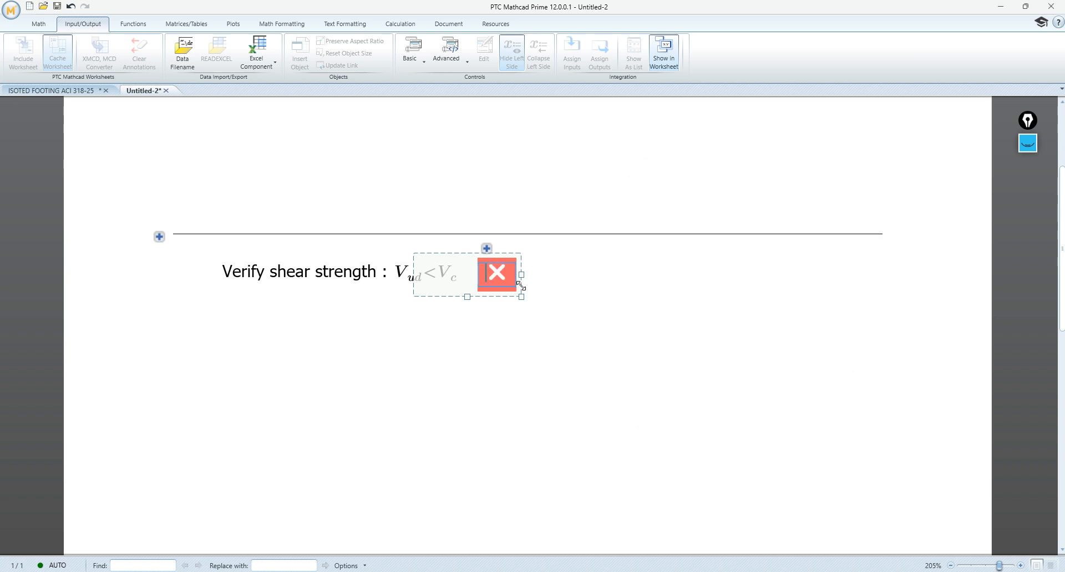
# Step: Widen the text box control slightly around the cross mark and deselect it
pyautogui.moveTo(518, 292); pyautogui.dragTo(533, 309)
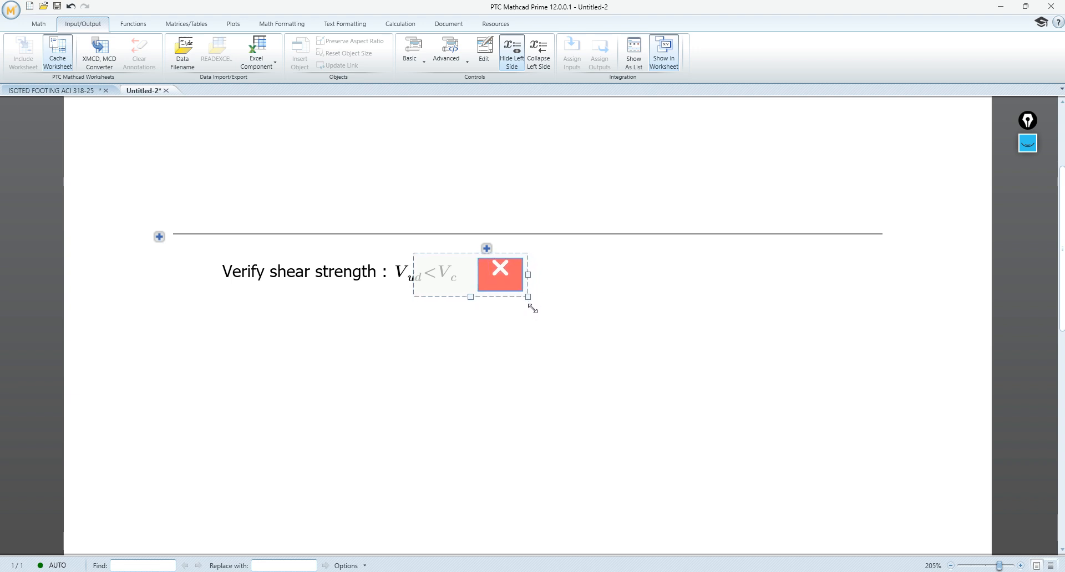
pyautogui.click(627, 314)
pyautogui.click(434, 277)
pyautogui.click(546, 223)
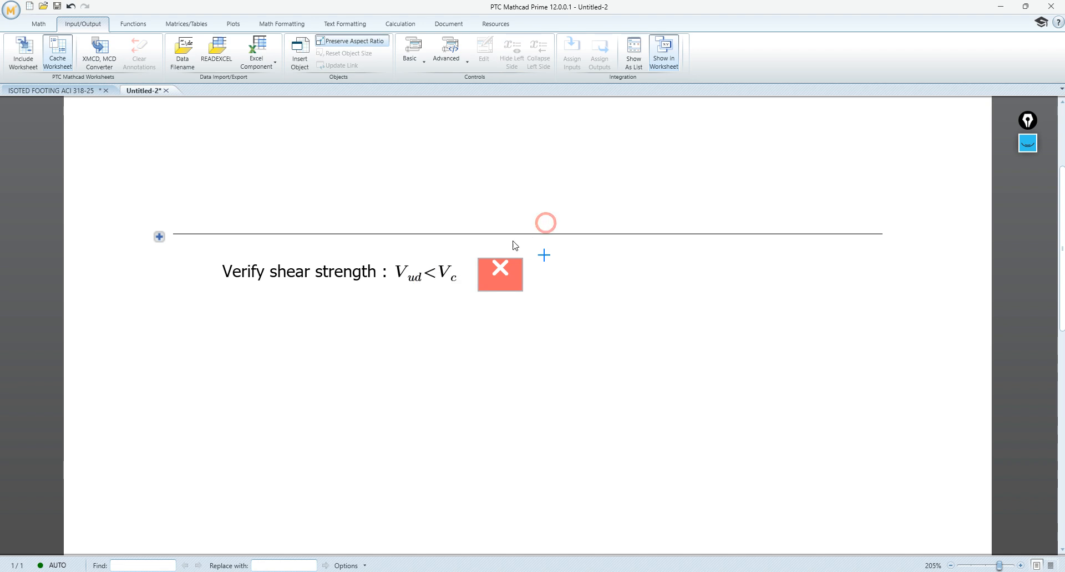
# Step: Expand the collapsed area above the shear check and set V_c to 300 kN to test the text box mark
pyautogui.click(159, 237)
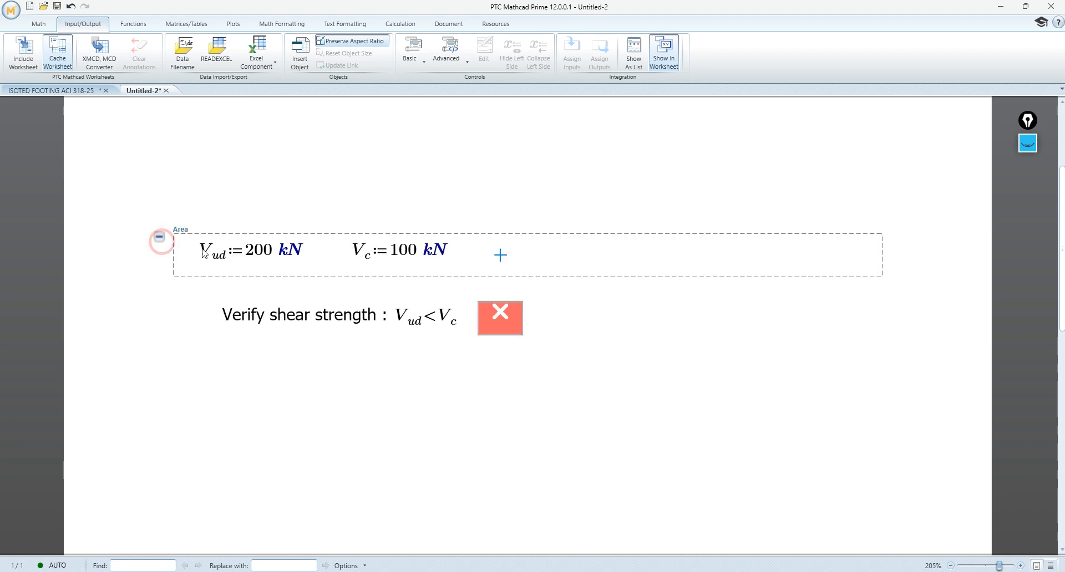
pyautogui.click(397, 258)
pyautogui.press('BackSpace')
pyautogui.write('3')
pyautogui.click(569, 205)
pyautogui.click(503, 314)
pyautogui.click(592, 311)
# Step: Set V_c to 200 kN, equal to V_ud, and recalculate the shear check
pyautogui.click(397, 256)
pyautogui.press('BackSpace')
pyautogui.write('2')
pyautogui.click(544, 324)
pyautogui.click(503, 315)
pyautogui.click(585, 342)
pyautogui.click(398, 252)
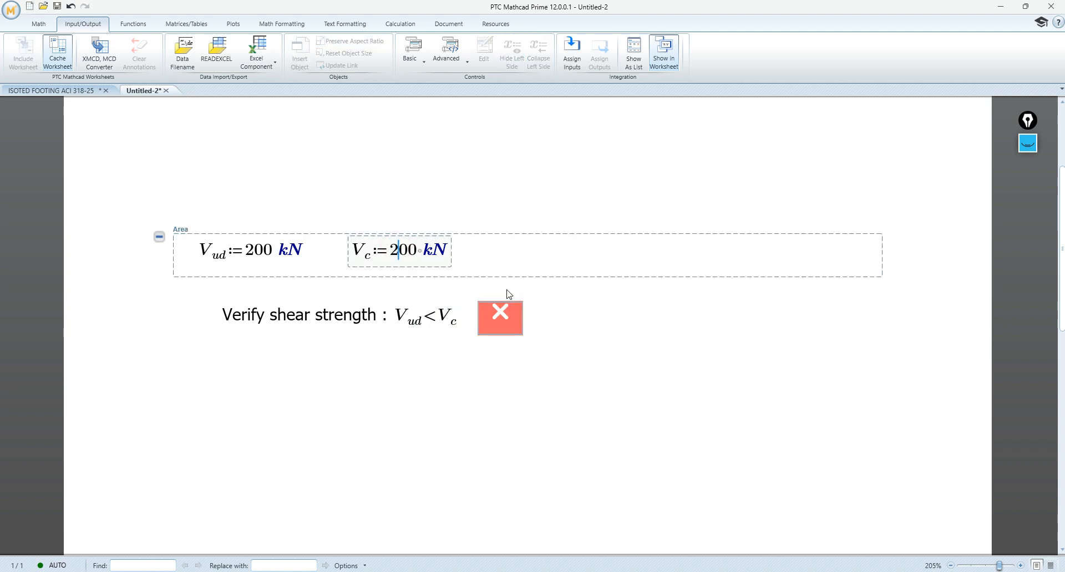
pyautogui.click(566, 319)
pyautogui.click(587, 254)
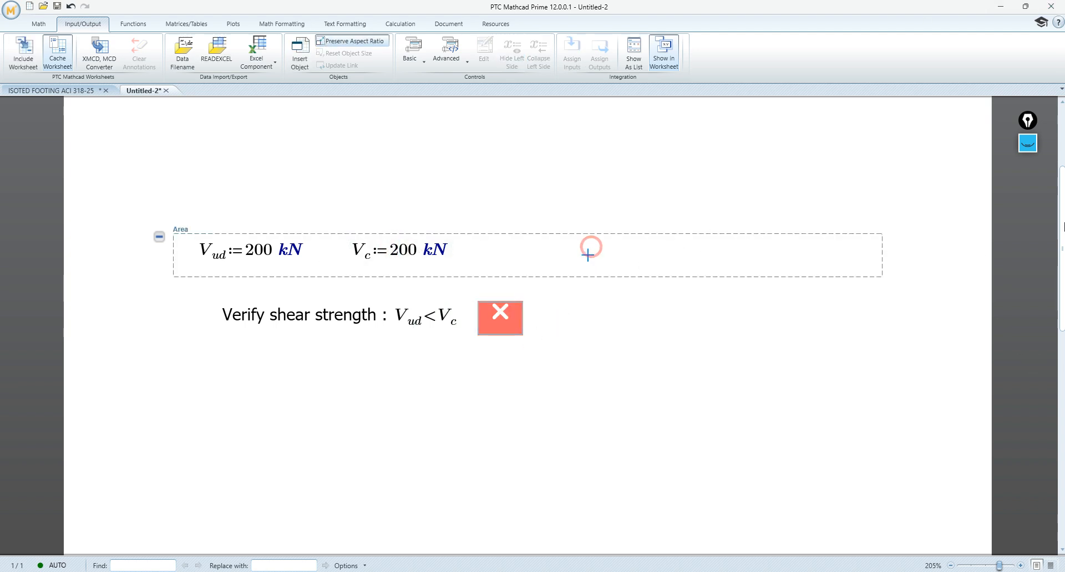
# Step: Collapse the input area and narrow the text box control slightly around its mark
pyautogui.click(159, 237)
pyautogui.click(515, 269)
pyautogui.moveTo(522, 289); pyautogui.dragTo(513, 286)
pyautogui.click(566, 277)
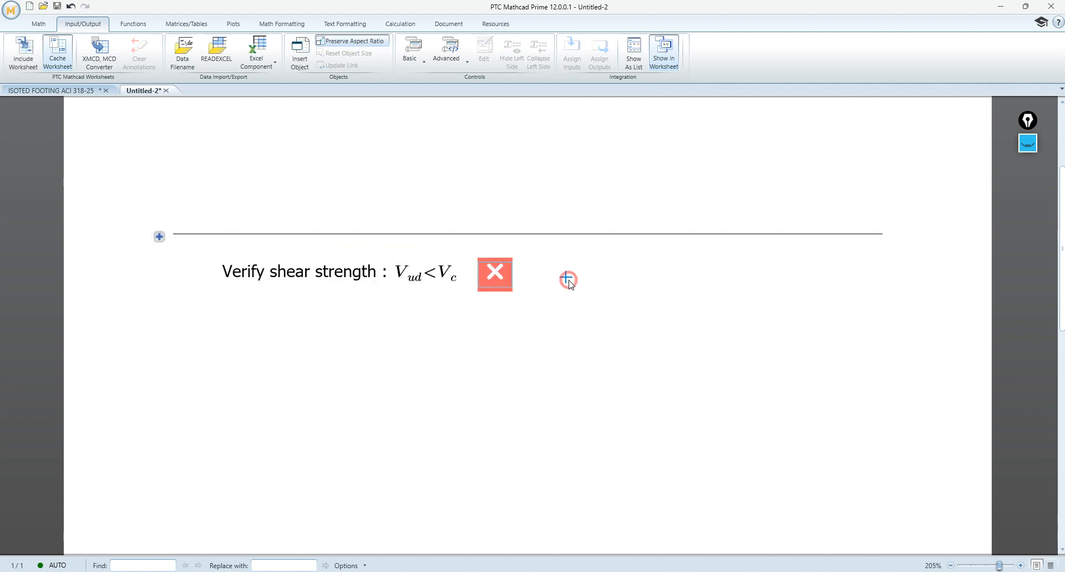
# Step: Expand the input area again and set V_c to 400 kN, recalculating the shear check
pyautogui.click(159, 237)
pyautogui.click(392, 258)
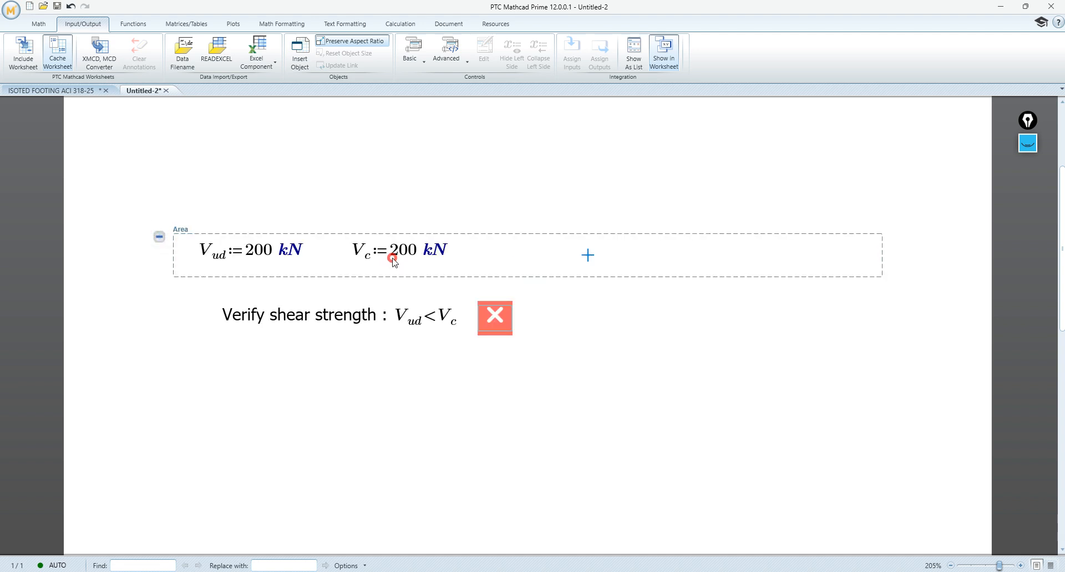
pyautogui.press('BackSpace')
pyautogui.write('4')
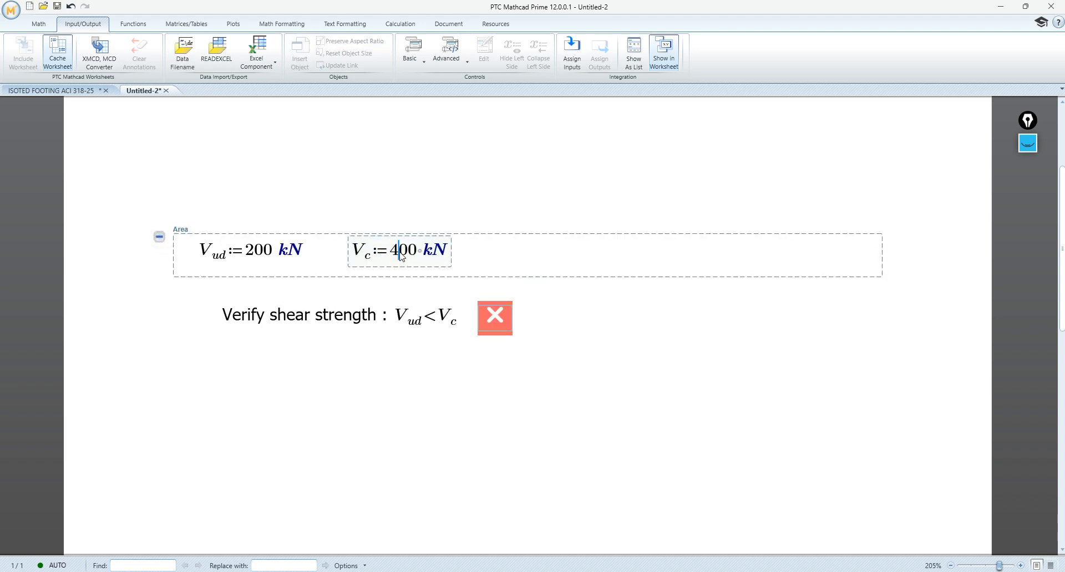
pyautogui.click(611, 347)
pyautogui.click(608, 318)
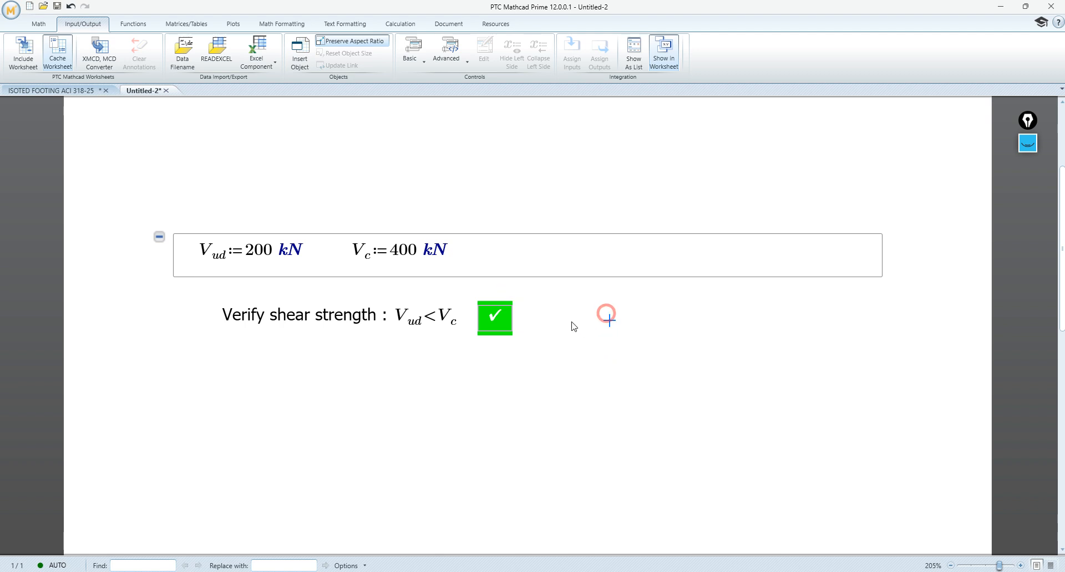
pyautogui.scroll(1, 629, 378)
pyautogui.scroll(1, 536, 332)
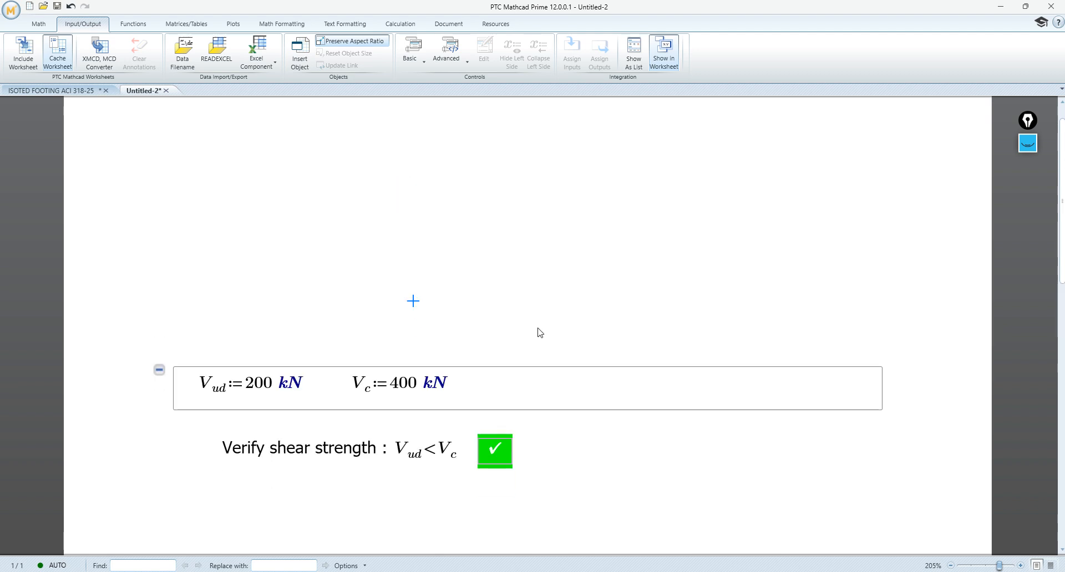
pyautogui.scroll(-2, 539, 328)
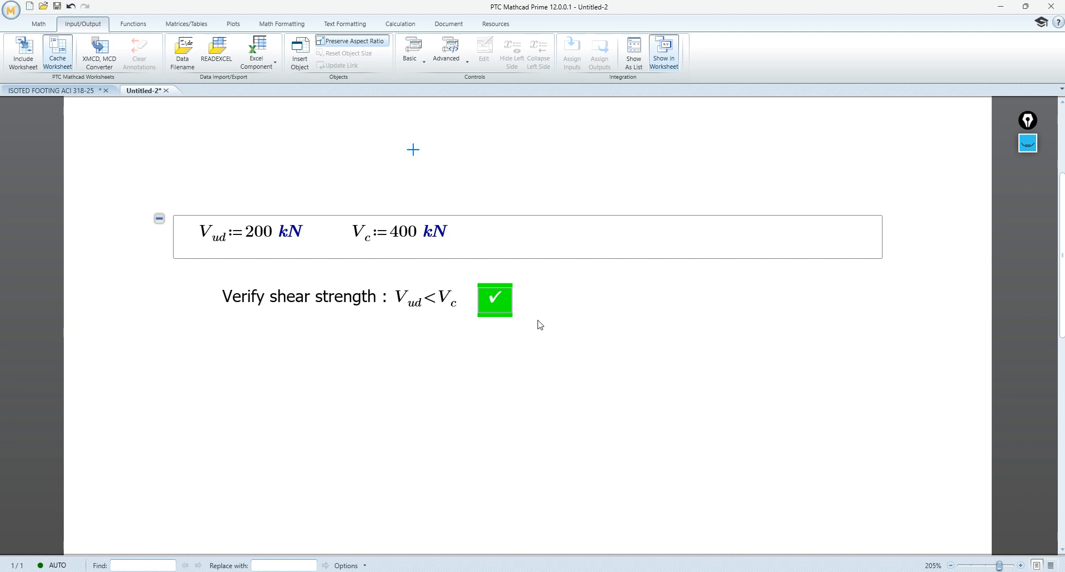